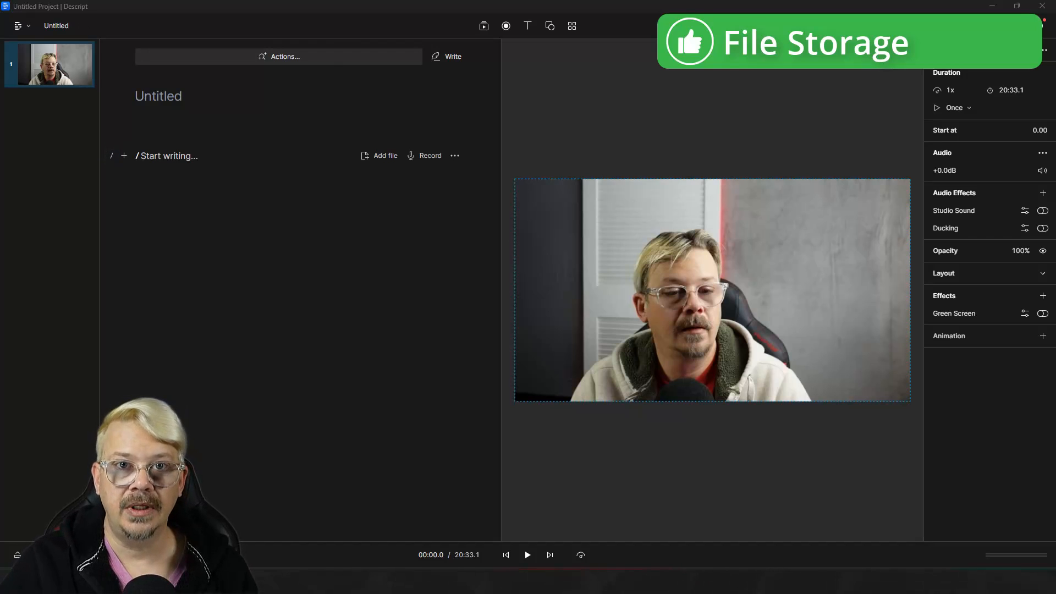
{"action": "key", "text": "ctrl+z"}
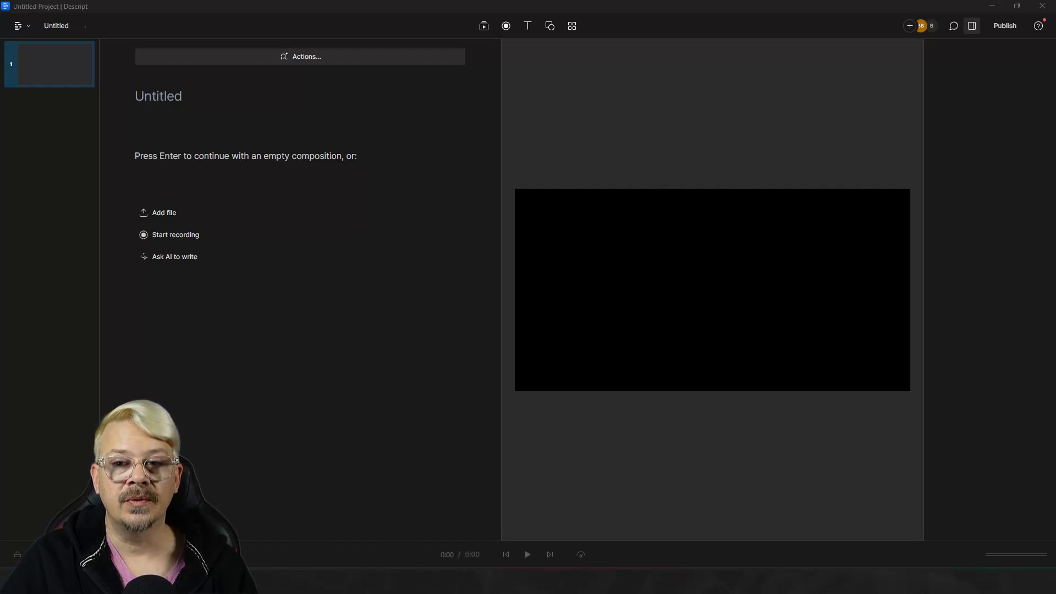
{"action": "left_click_drag", "start_coordinate": [341, 110], "coordinate": [341, 199]}
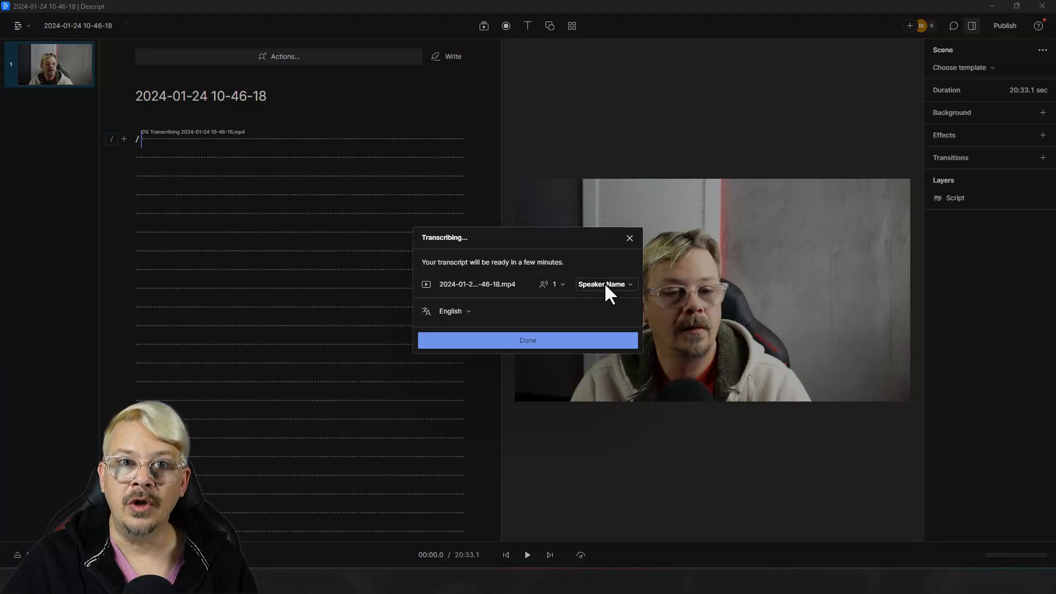
Keep the transcription at one English speaker, assign the speaker's name, and complete the transcription setup
{"action": "left_click", "coordinate": [557, 283]}
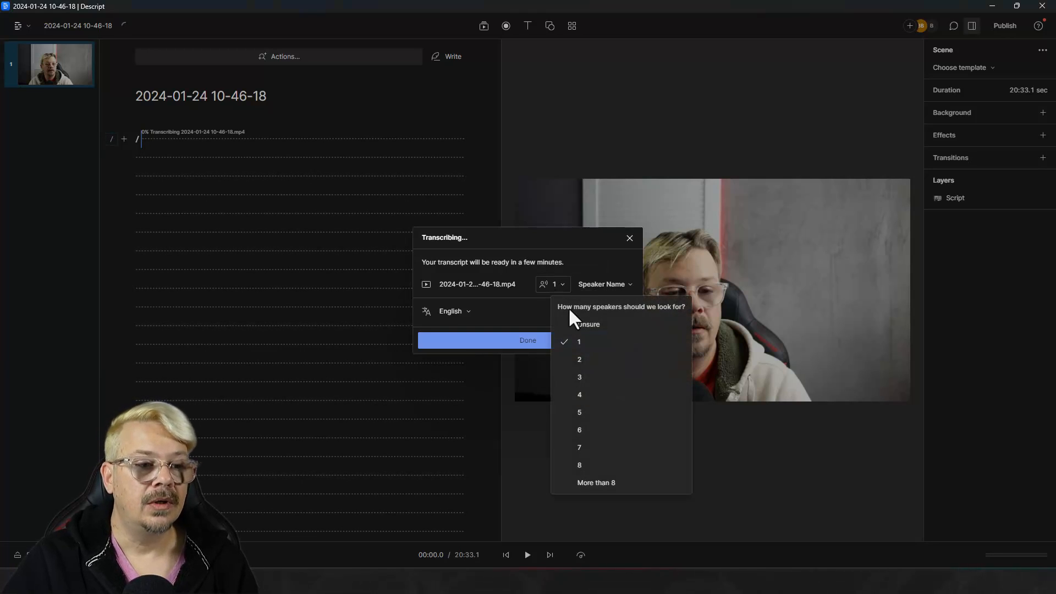
{"action": "left_click", "coordinate": [570, 258]}
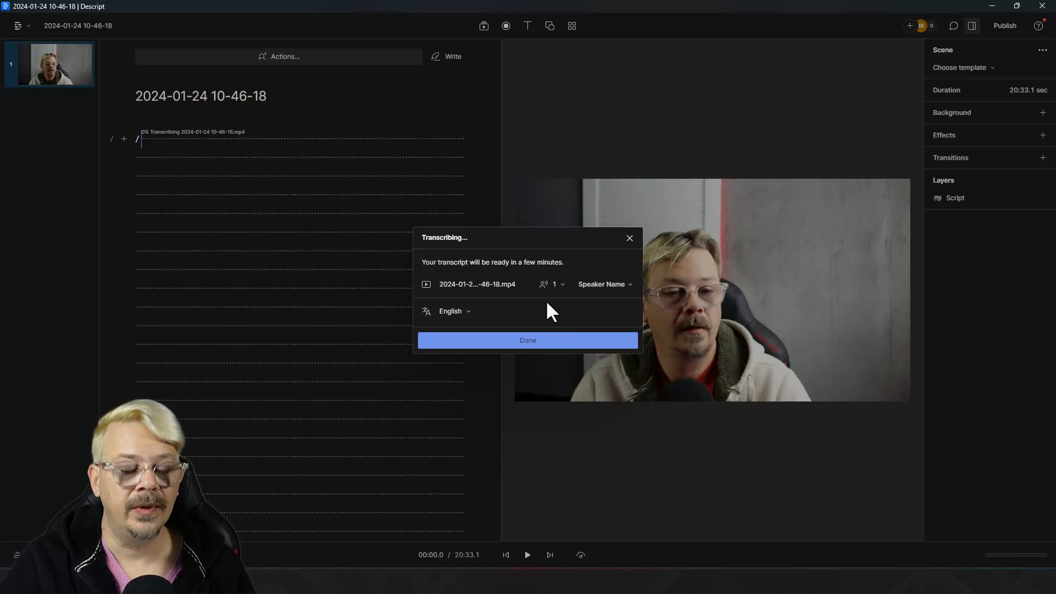
{"action": "left_click", "coordinate": [604, 285]}
{"action": "left_click", "coordinate": [601, 342]}
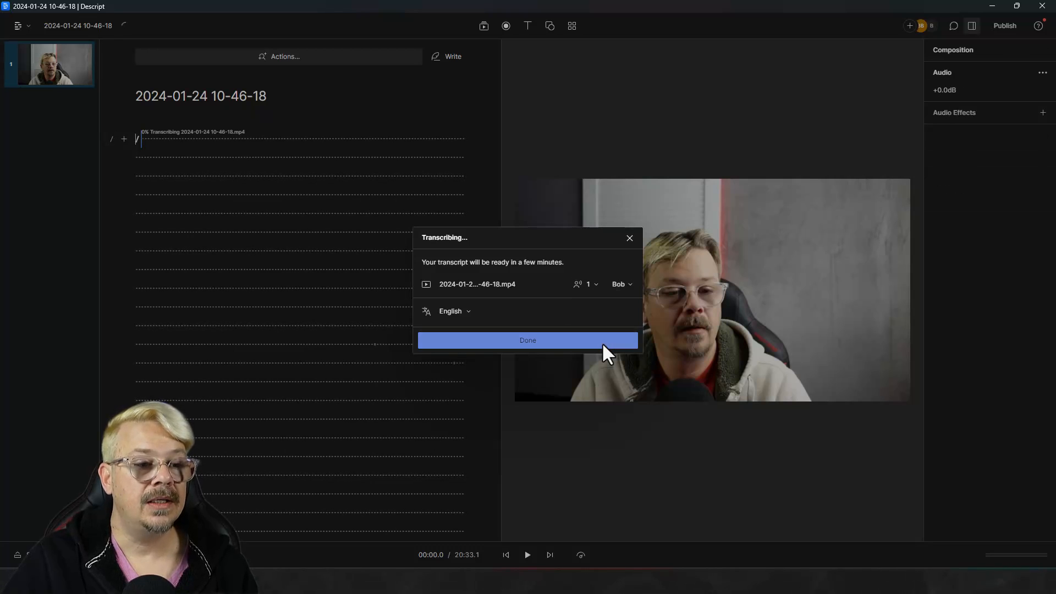
{"action": "left_click", "coordinate": [522, 340]}
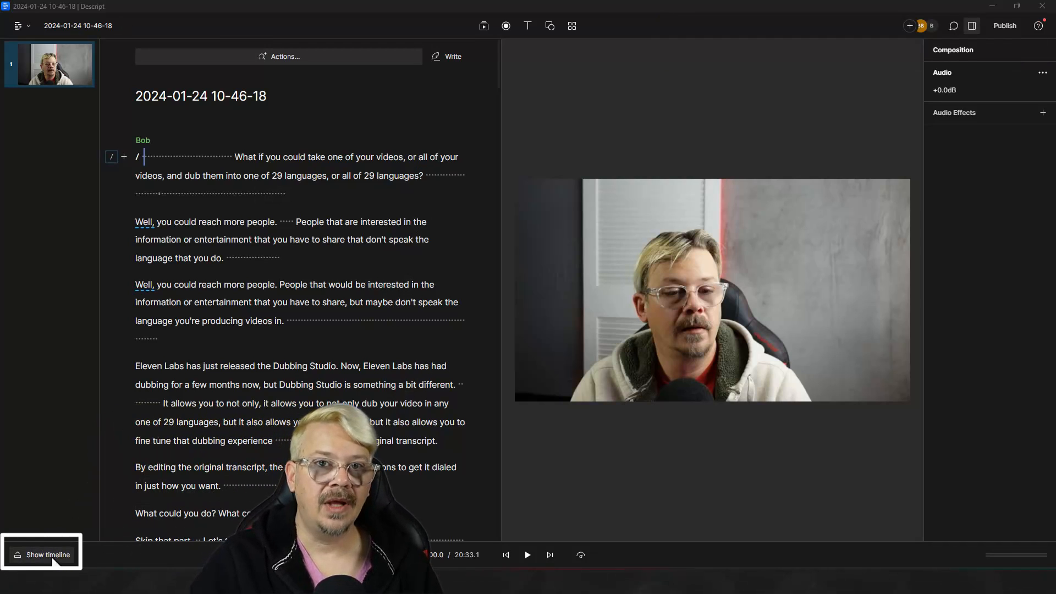
Show the timeline with the recording's waveform beneath the script
{"action": "left_click", "coordinate": [65, 558]}
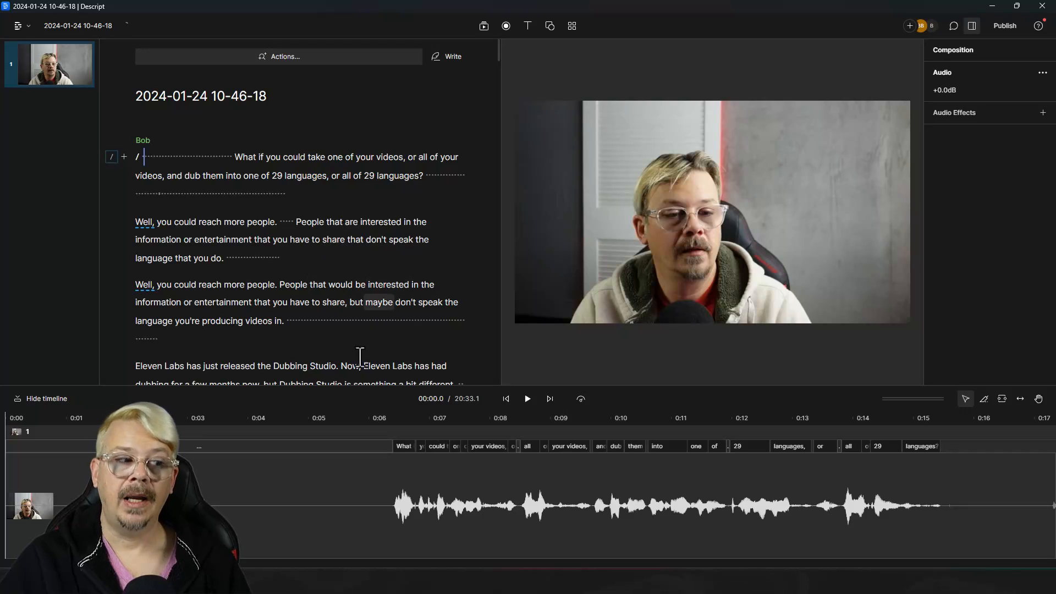
{"action": "left_click", "coordinate": [411, 520]}
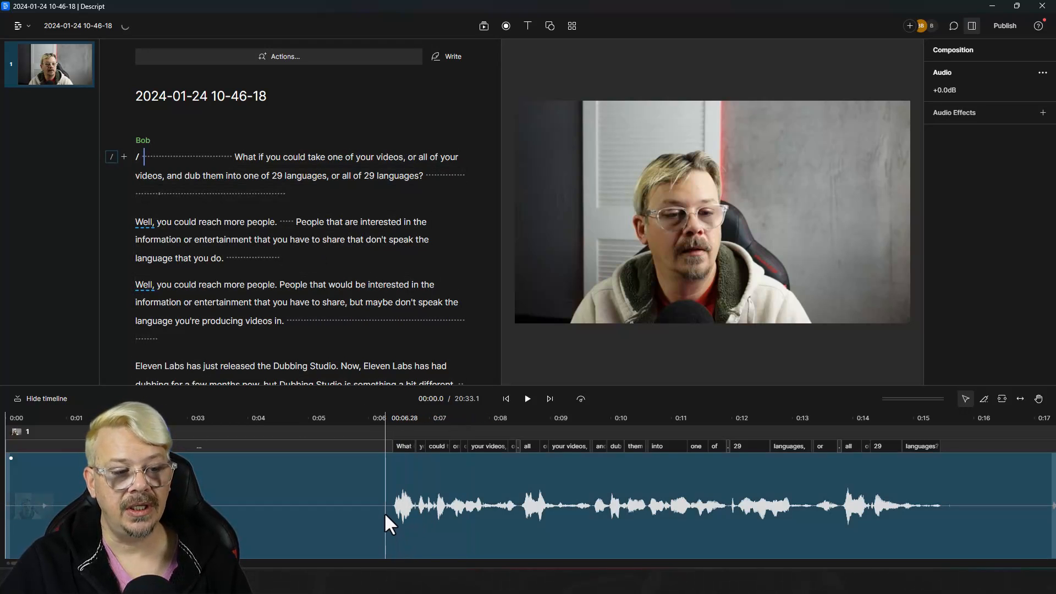
Go through the transcript and select its word gaps one after another to examine their lengths on the timeline
{"action": "left_click", "coordinate": [357, 320]}
{"action": "scroll", "coordinate": [346, 253], "scroll_direction": "down", "scroll_amount": 2}
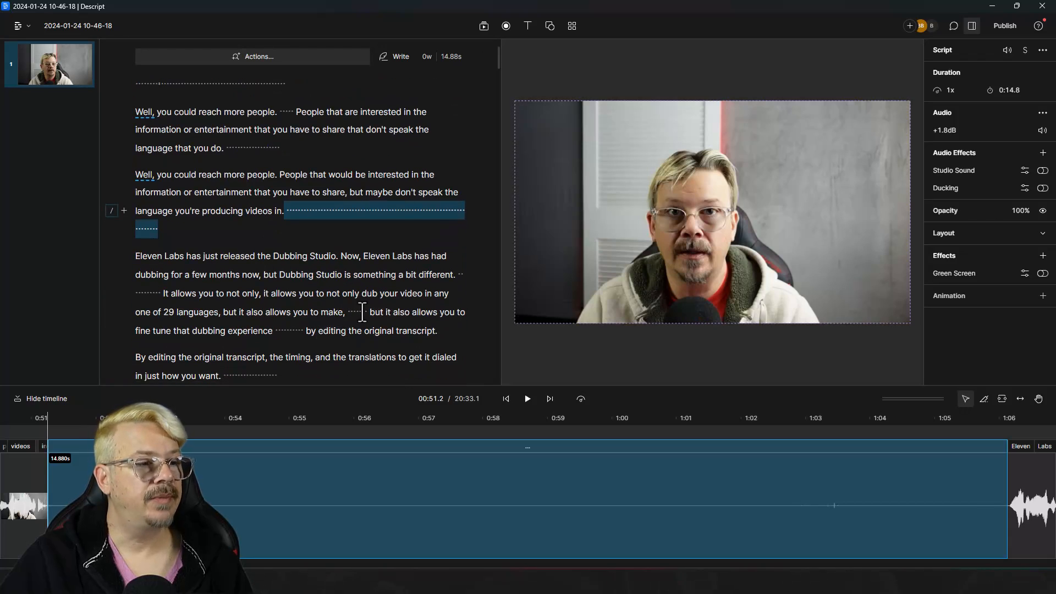
{"action": "left_click", "coordinate": [358, 312]}
{"action": "left_click", "coordinate": [151, 293]}
{"action": "scroll", "coordinate": [237, 212], "scroll_direction": "down", "scroll_amount": 3}
{"action": "left_click", "coordinate": [237, 211]}
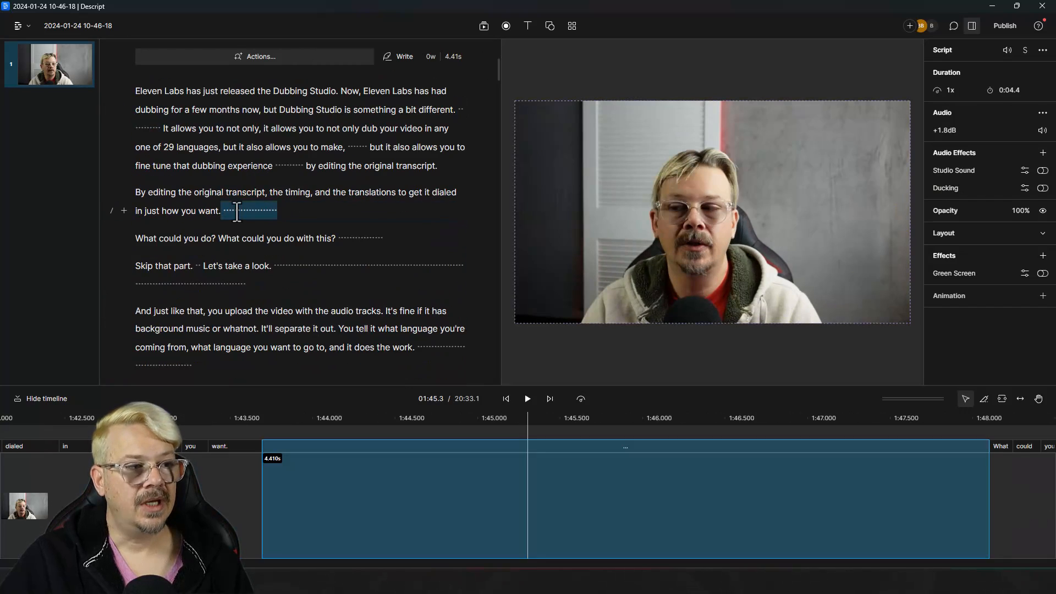
{"action": "left_click", "coordinate": [338, 264]}
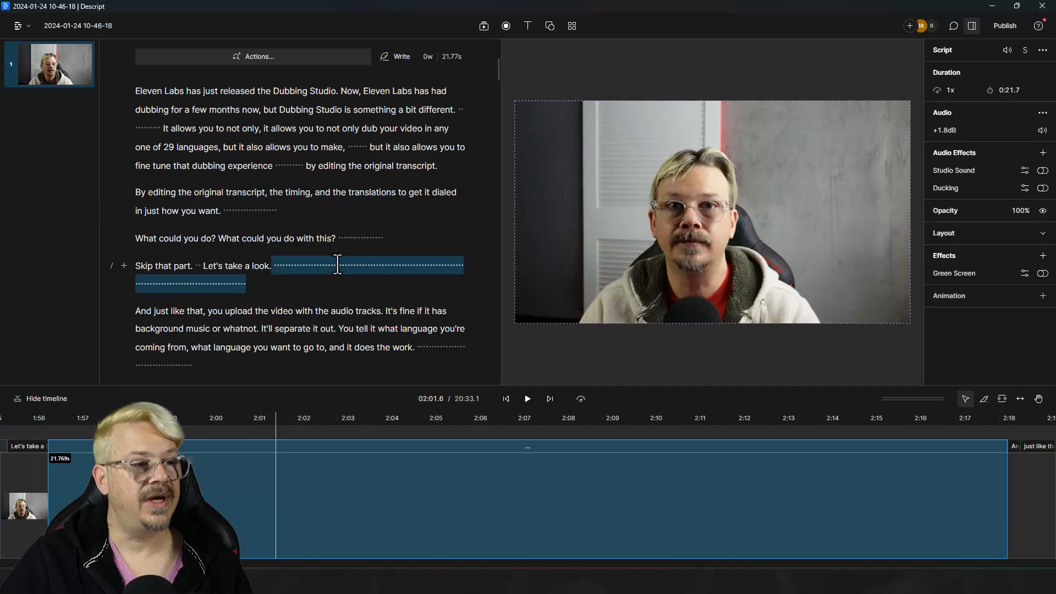
{"action": "scroll", "coordinate": [354, 319], "scroll_direction": "down", "scroll_amount": 2}
{"action": "left_click", "coordinate": [437, 238]}
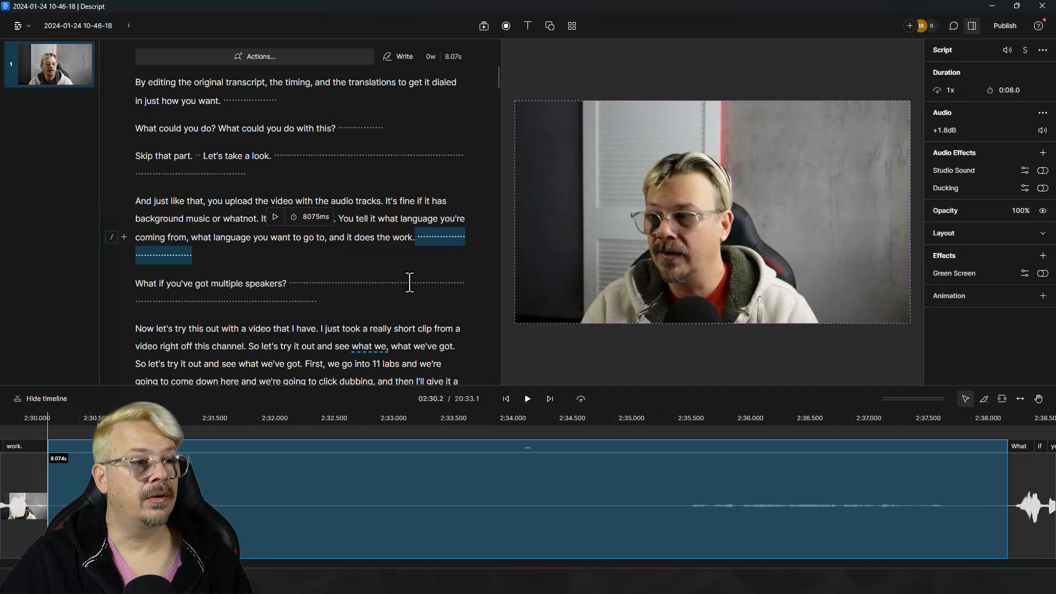
{"action": "left_click", "coordinate": [409, 283]}
{"action": "scroll", "coordinate": [409, 284], "scroll_direction": "down", "scroll_amount": 3}
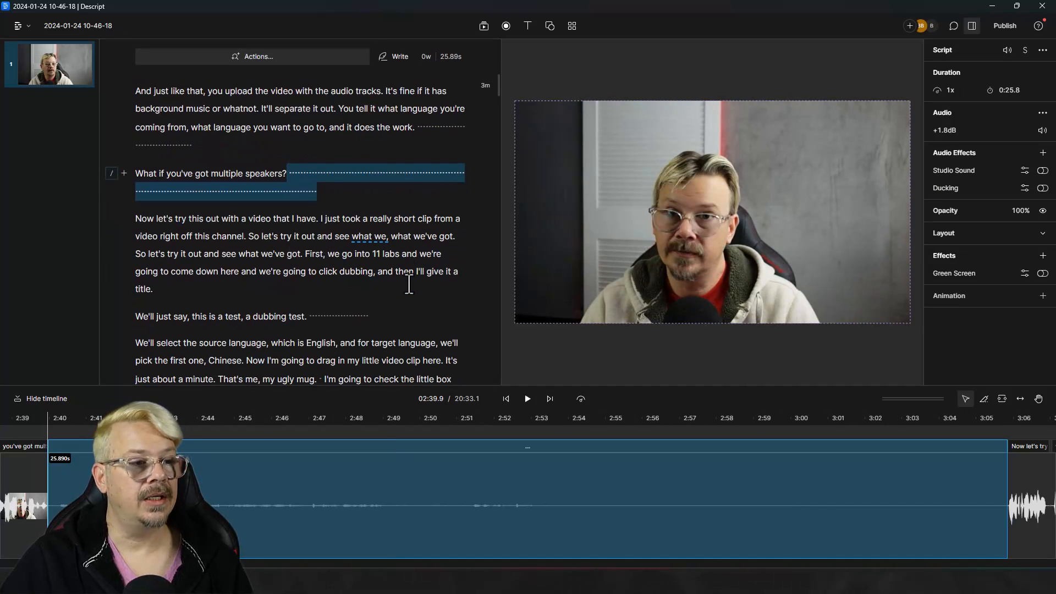
{"action": "left_click", "coordinate": [351, 264]}
{"action": "scroll", "coordinate": [242, 304], "scroll_direction": "down", "scroll_amount": 3}
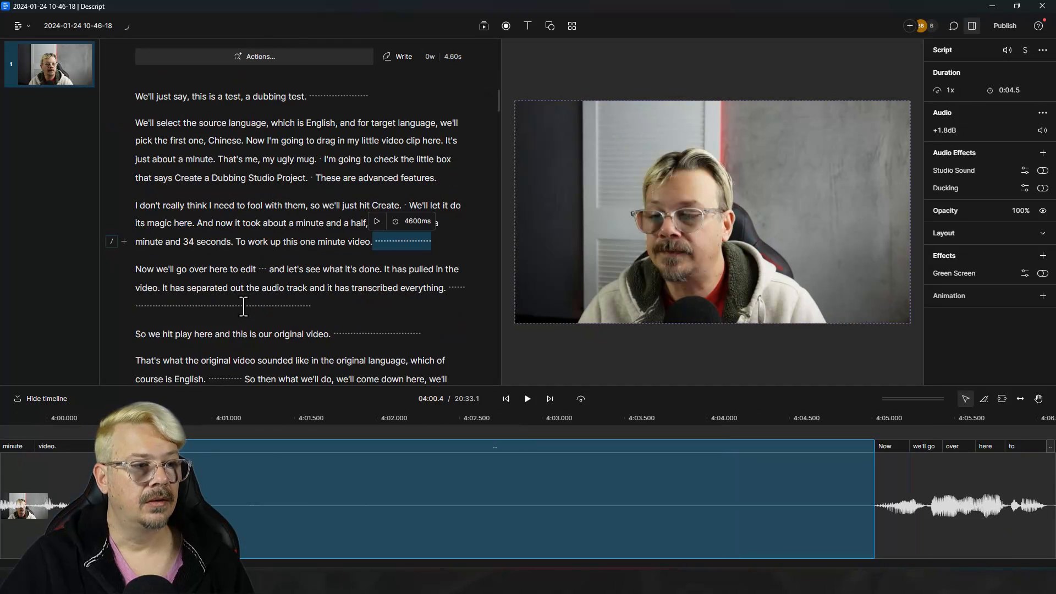
{"action": "left_click", "coordinate": [242, 305]}
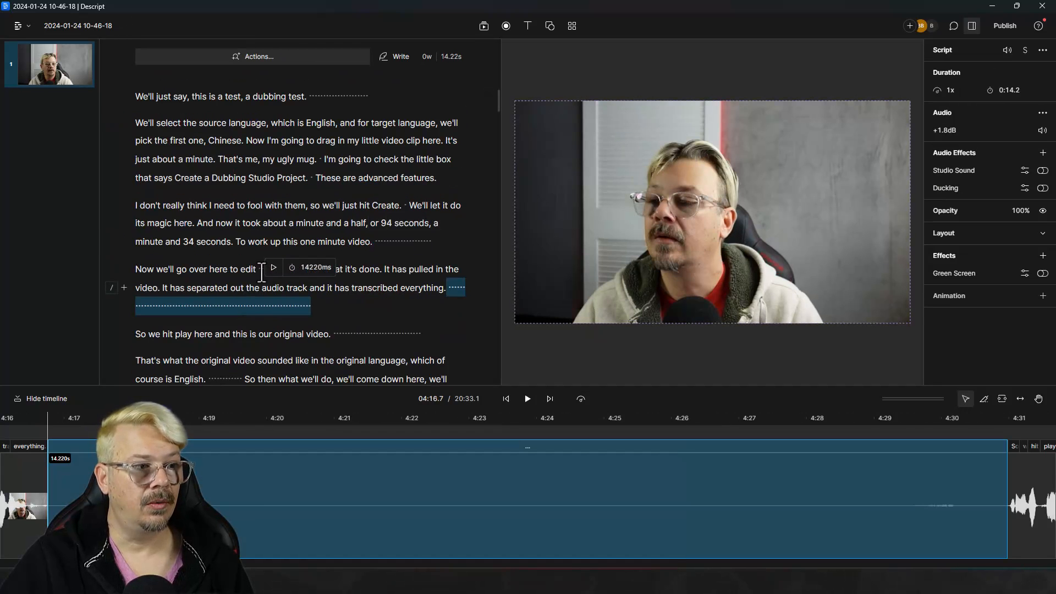
{"action": "left_click", "coordinate": [262, 269]}
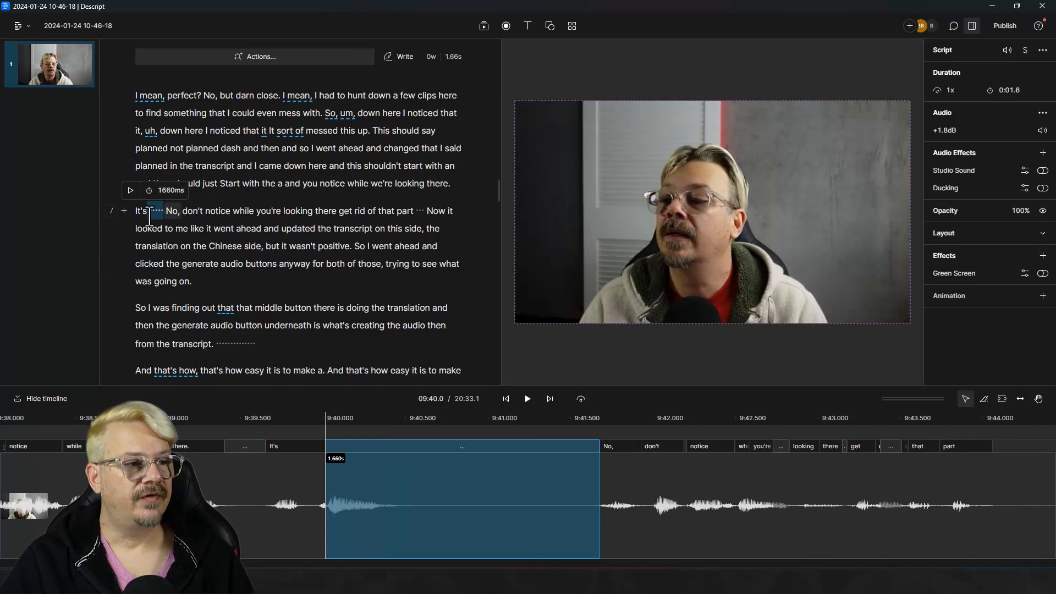
Select the word gap after "It's" near 9:40 and play back the audio around it to check its waveform
{"action": "left_click", "coordinate": [157, 211]}
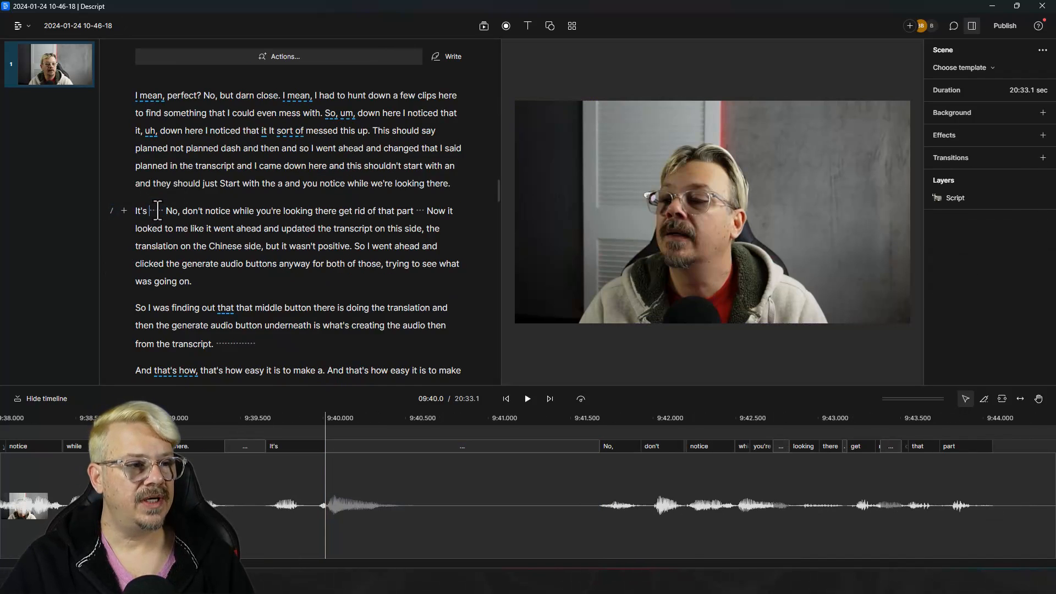
{"action": "left_click", "coordinate": [158, 210]}
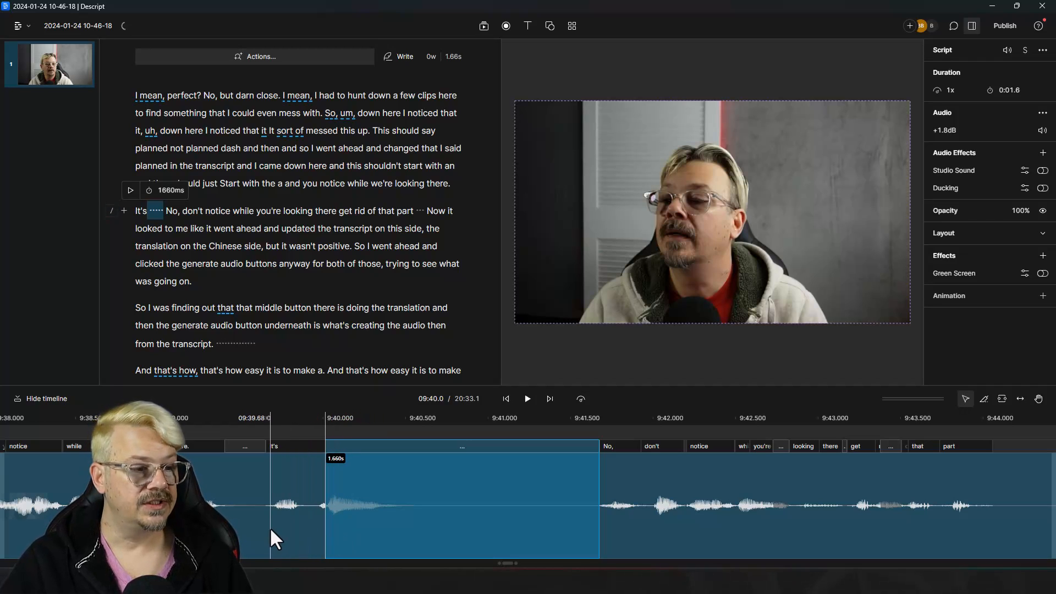
{"action": "left_click", "coordinate": [527, 399]}
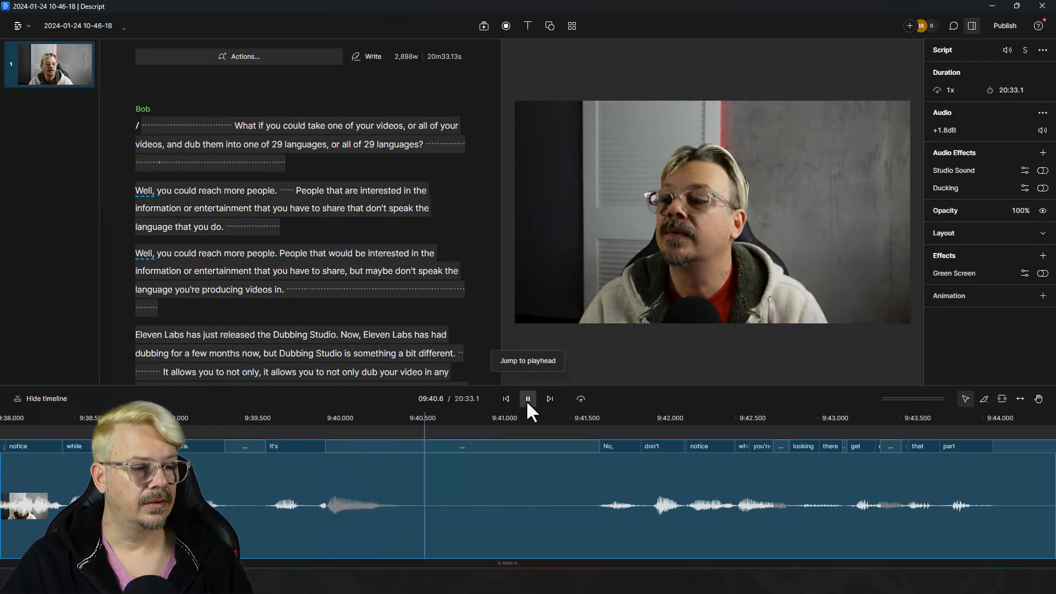
{"action": "key", "text": "space"}
{"action": "left_click", "coordinate": [330, 522]}
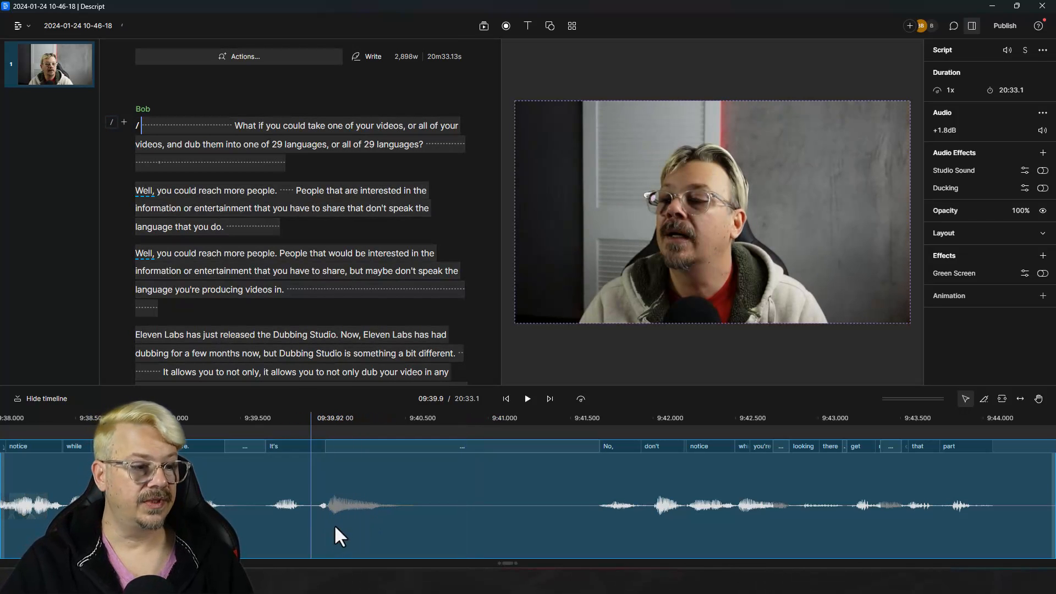
{"action": "left_click", "coordinate": [338, 526]}
{"action": "left_click", "coordinate": [327, 531]}
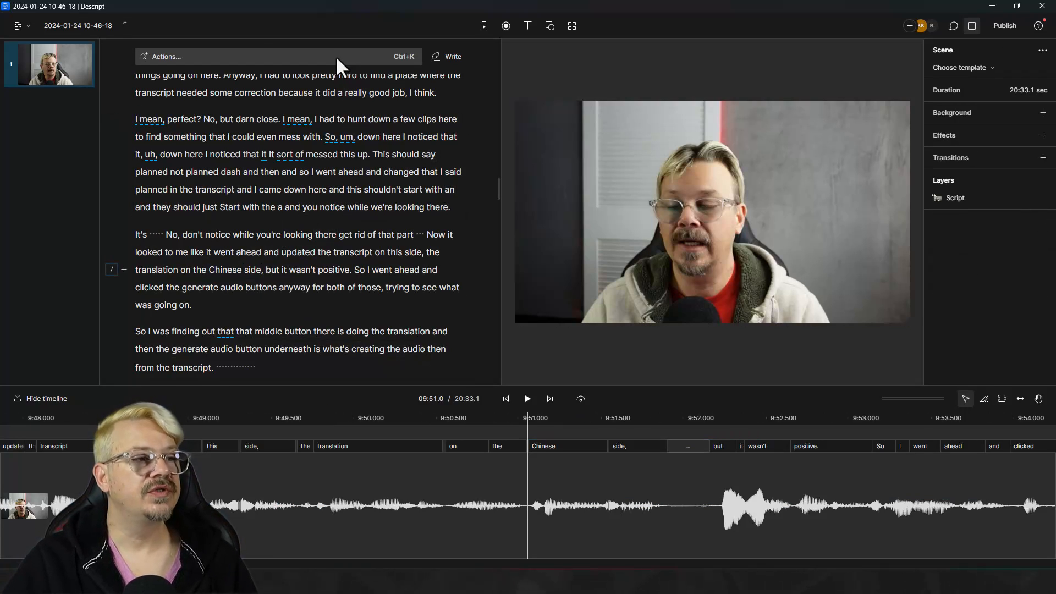
Set up shortening word gaps of 1 second or more to 1 second, check the gap after "It's", and close without applying
{"action": "left_click", "coordinate": [340, 57]}
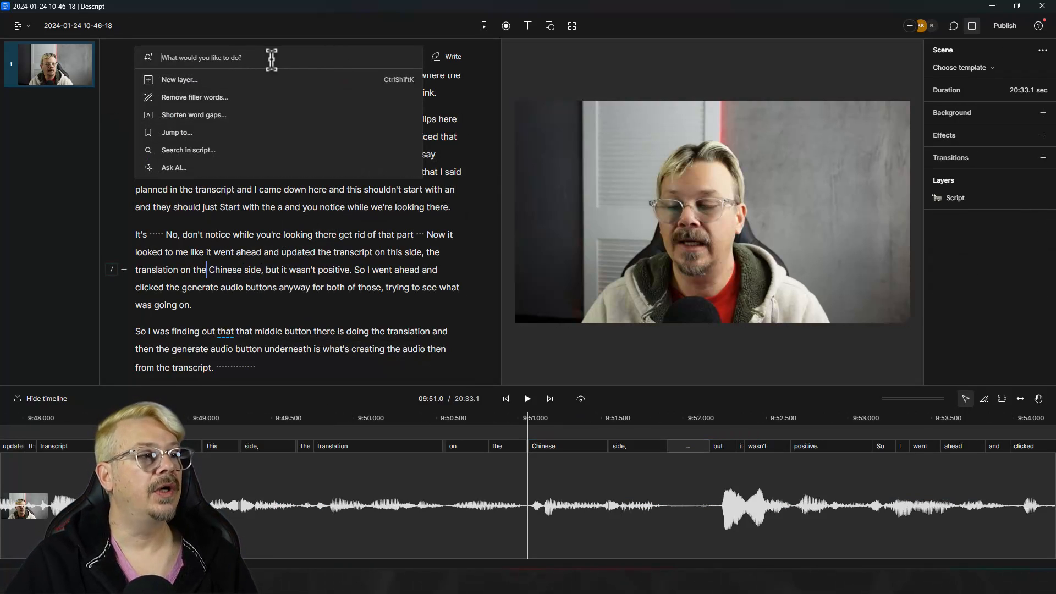
{"action": "left_click", "coordinate": [242, 115]}
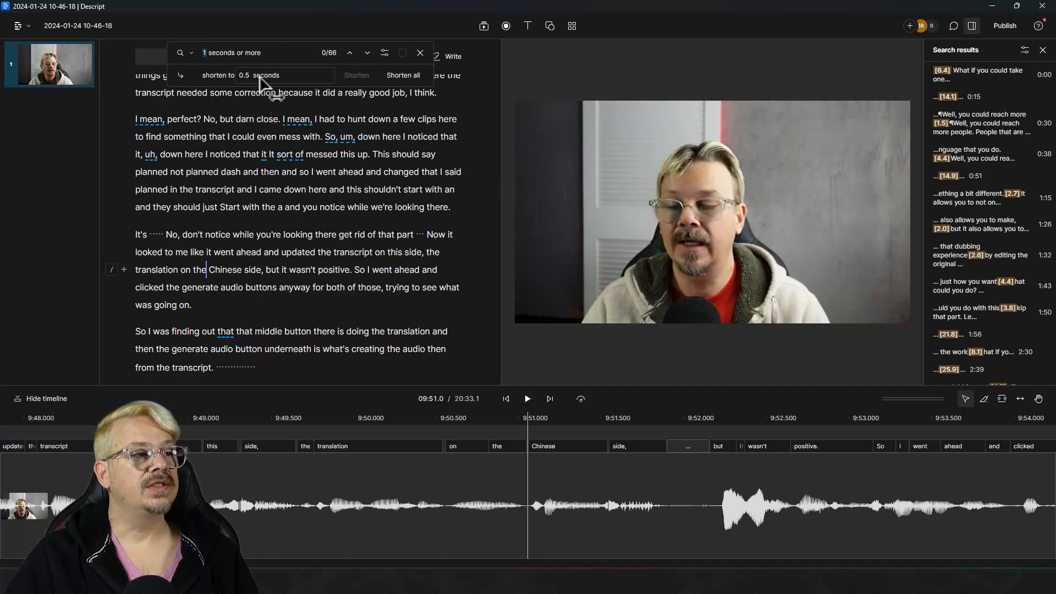
{"action": "left_click_drag", "start_coordinate": [263, 76], "coordinate": [274, 74]}
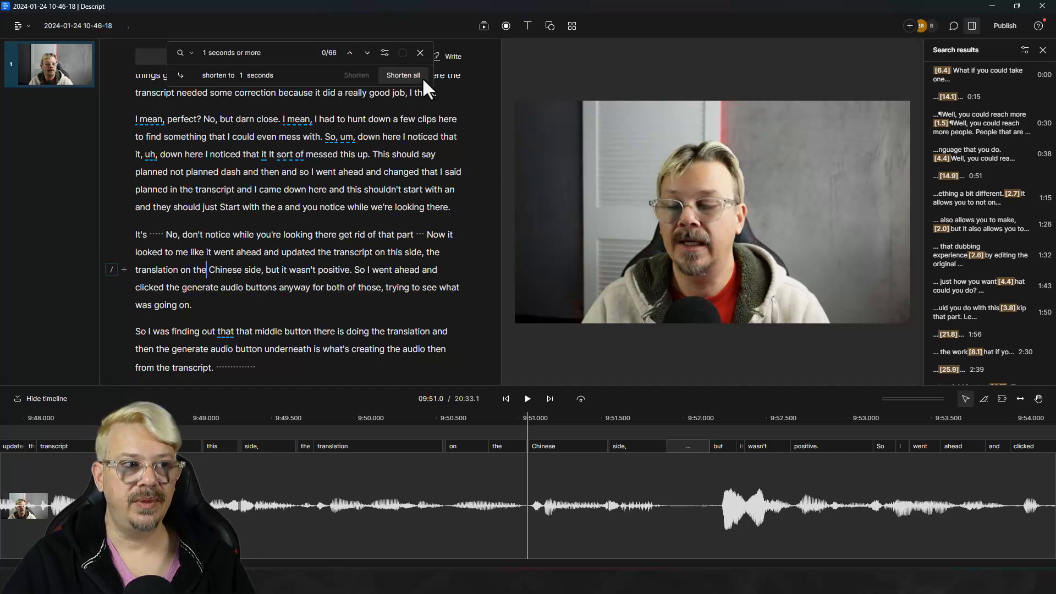
{"action": "left_click", "coordinate": [158, 234]}
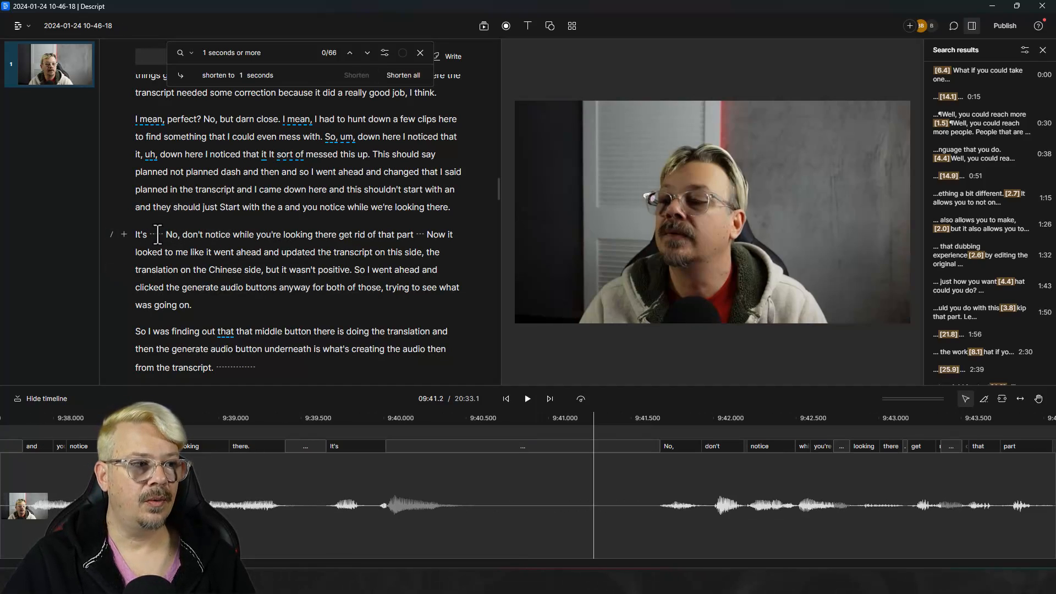
{"action": "double_click", "coordinate": [157, 234]}
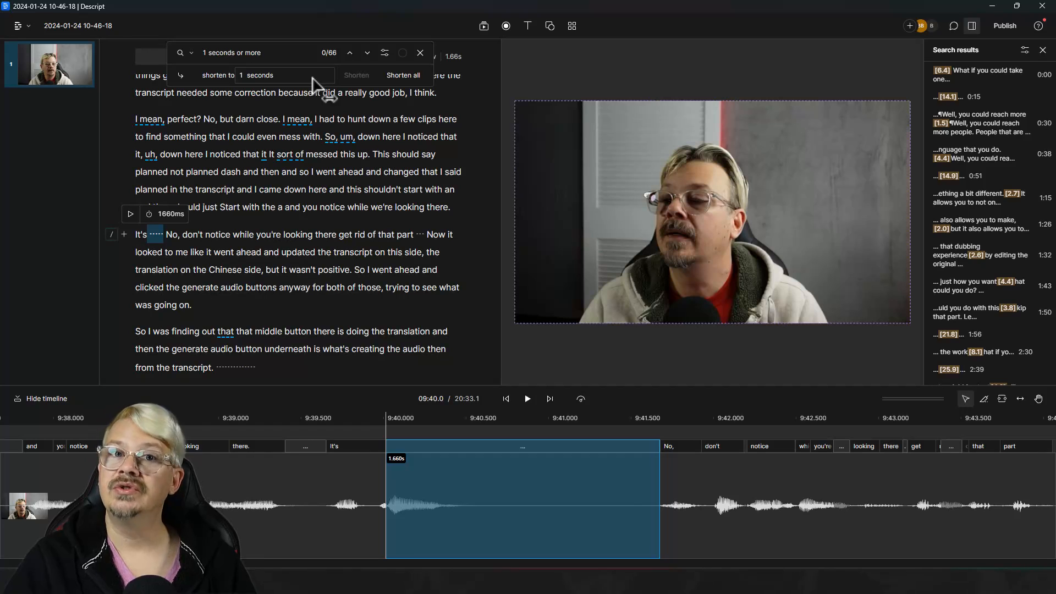
{"action": "key", "text": "Escape"}
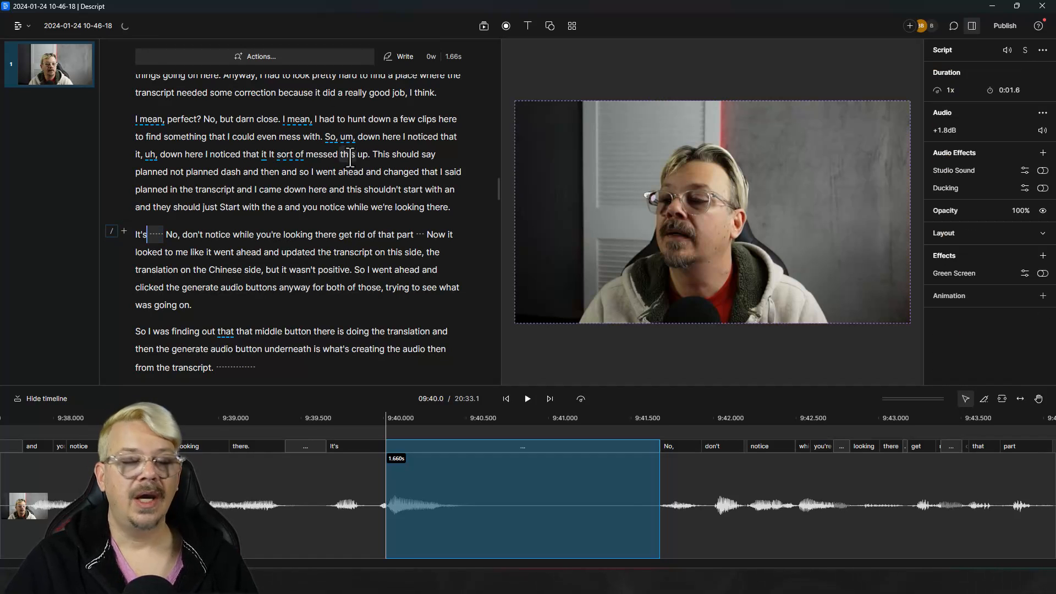
Find all filler words in the script and review the list of filler-word types selected for removal
{"action": "left_click", "coordinate": [291, 57]}
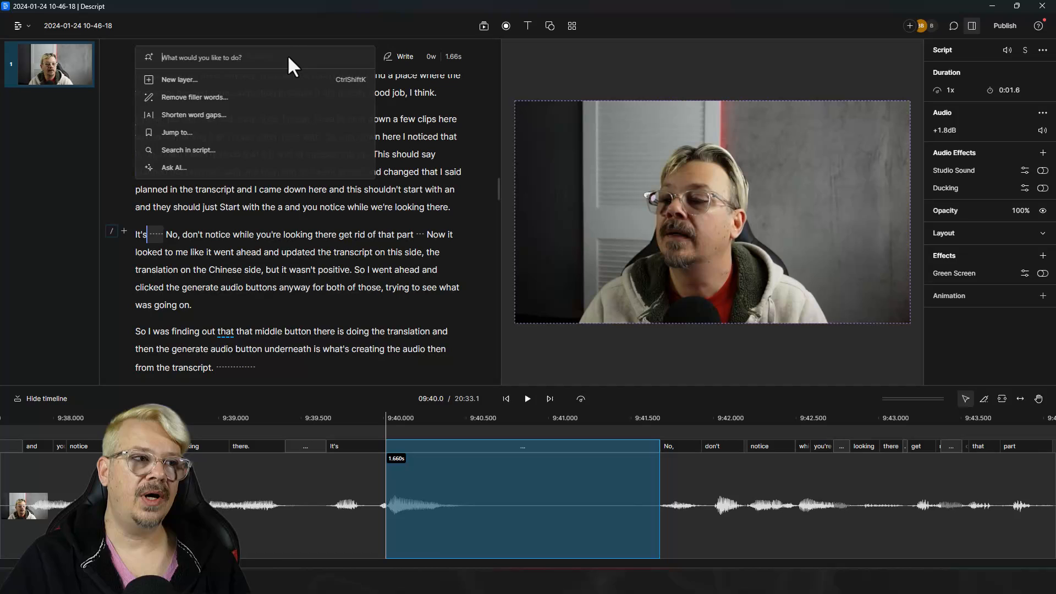
{"action": "left_click", "coordinate": [220, 98]}
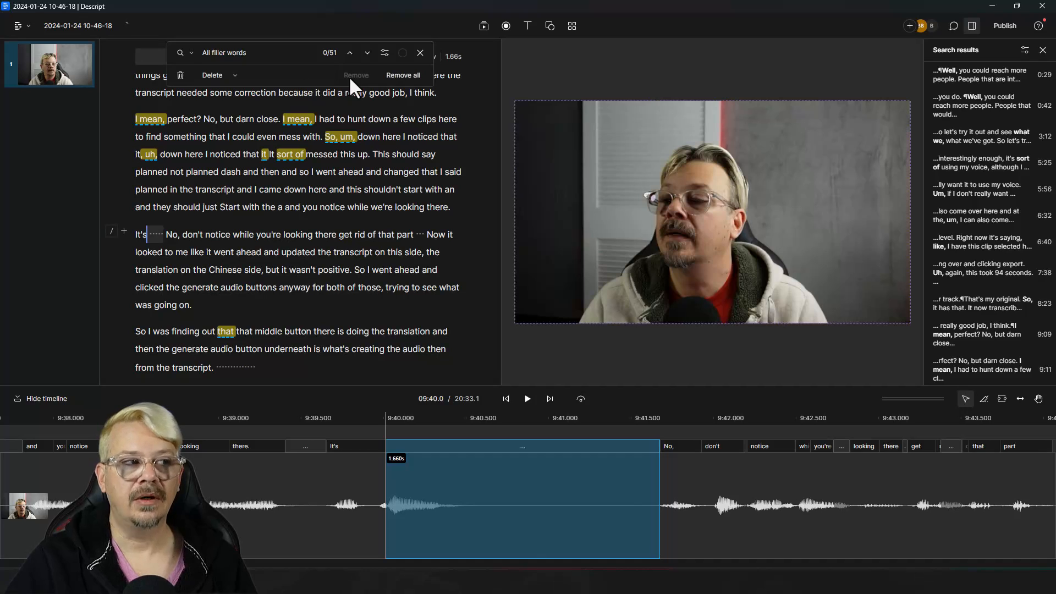
{"action": "left_click", "coordinate": [264, 52]}
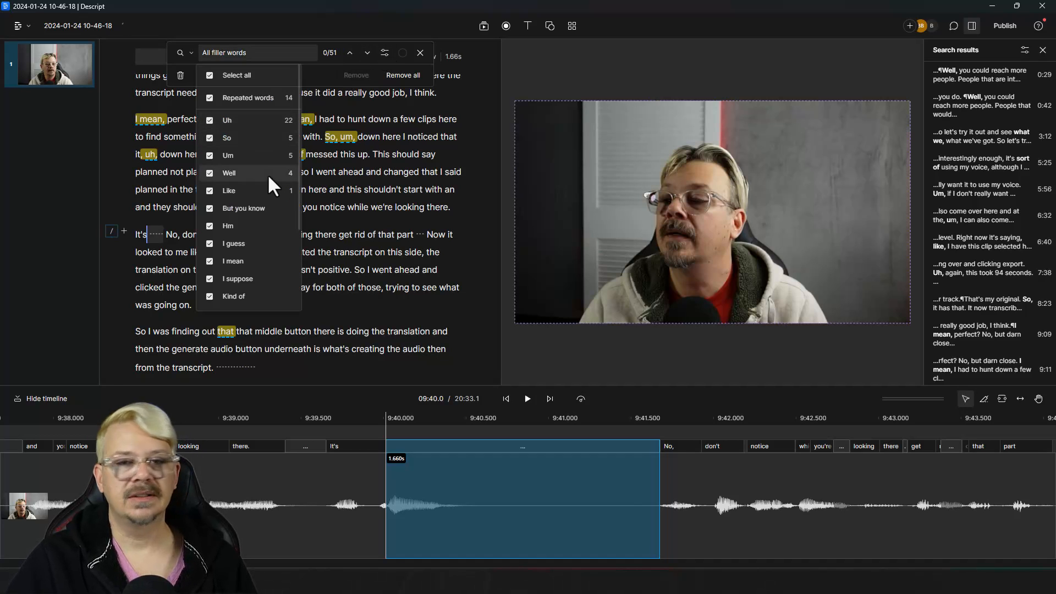
{"action": "scroll", "coordinate": [264, 235], "scroll_direction": "down", "scroll_amount": 3}
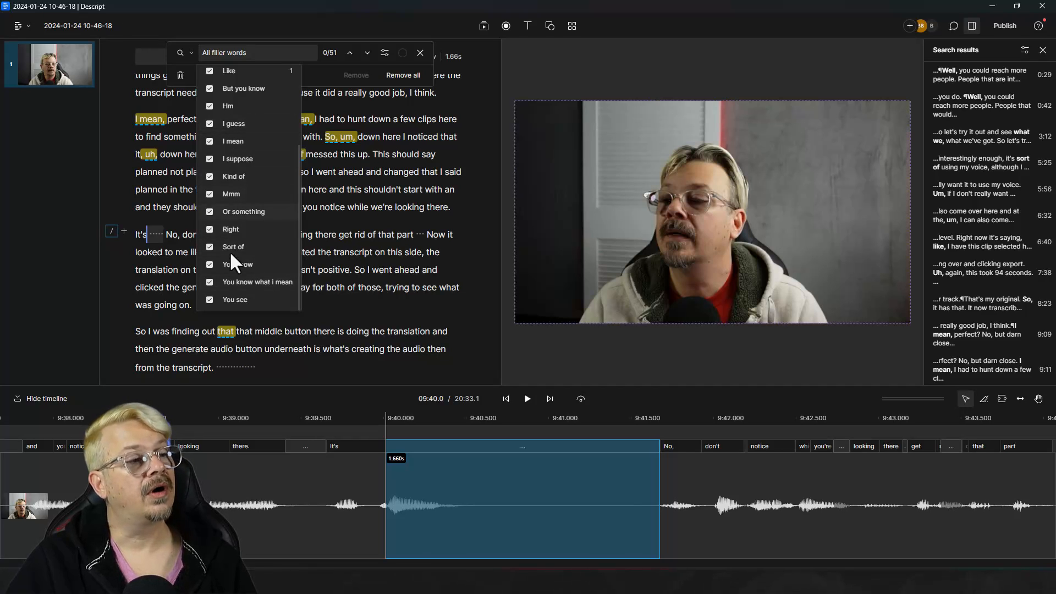
{"action": "scroll", "coordinate": [242, 232], "scroll_direction": "up", "scroll_amount": 3}
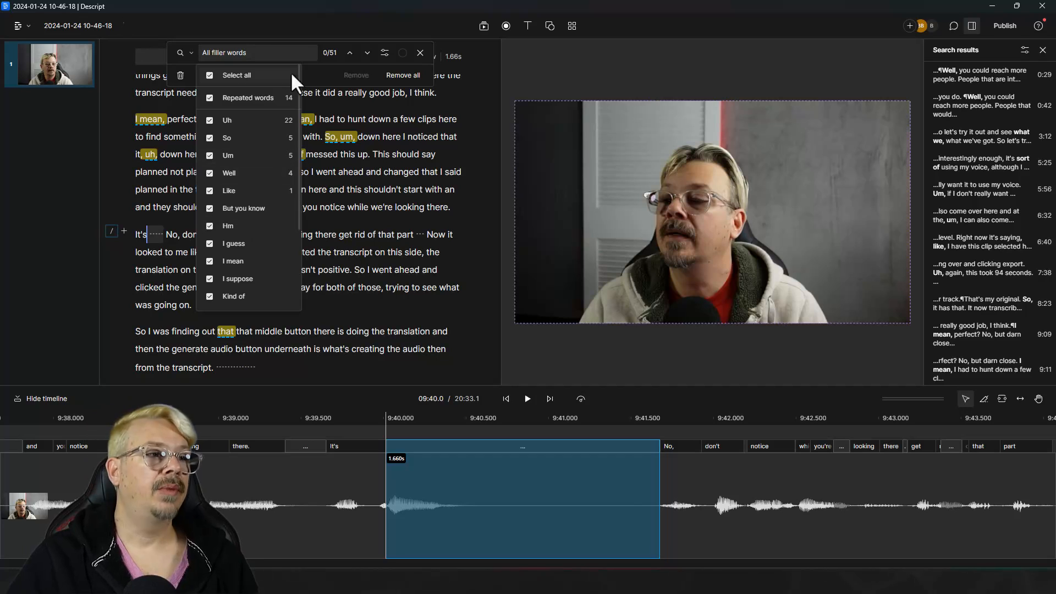
{"action": "left_click", "coordinate": [308, 62]}
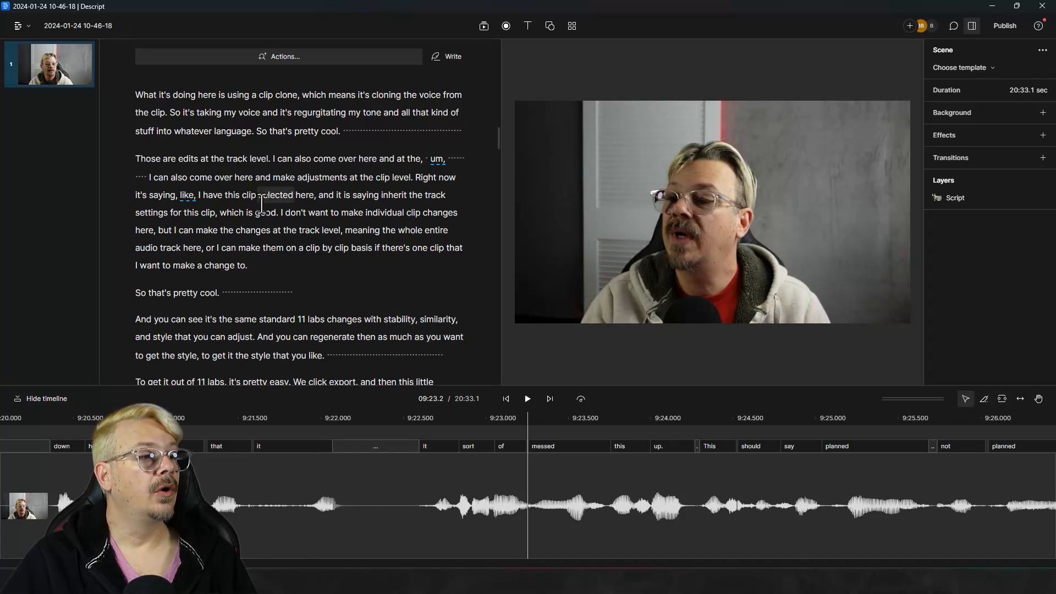
Select the underlined filler word "like," after "Right now it's saying" to examine it on the timeline
{"action": "left_click", "coordinate": [191, 196]}
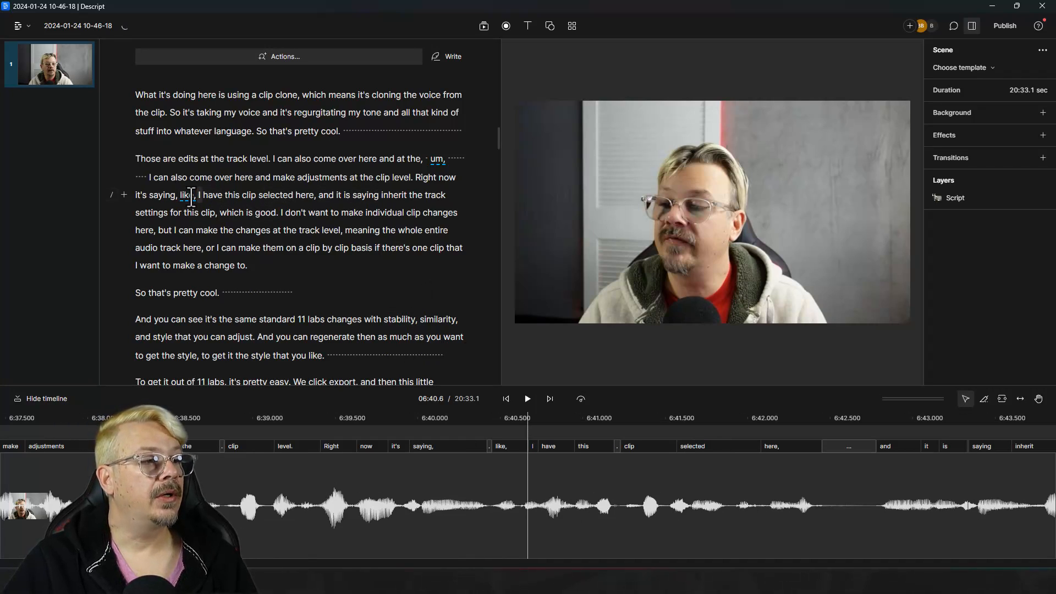
{"action": "left_click", "coordinate": [184, 195]}
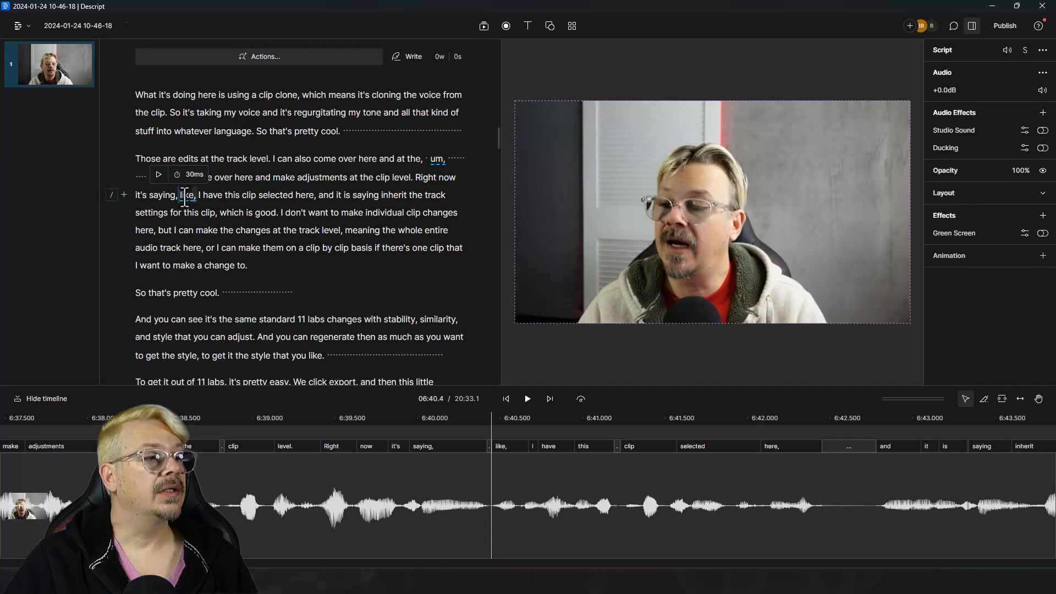
{"action": "double_click", "coordinate": [185, 195]}
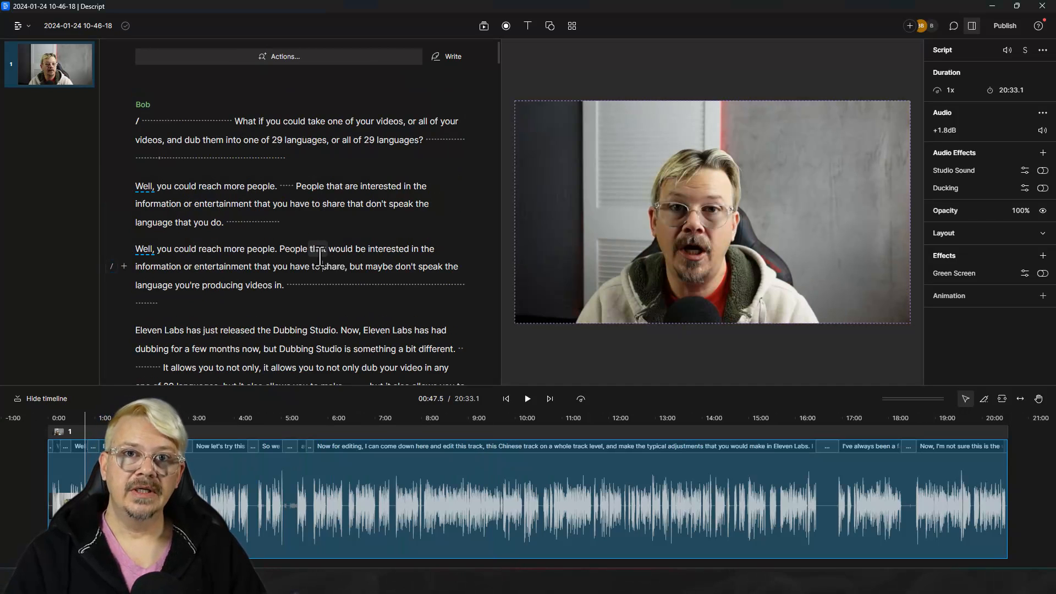
Select the first underlined "Well," near the start of the transcript and play it back to check its audio
{"action": "left_click", "coordinate": [321, 263]}
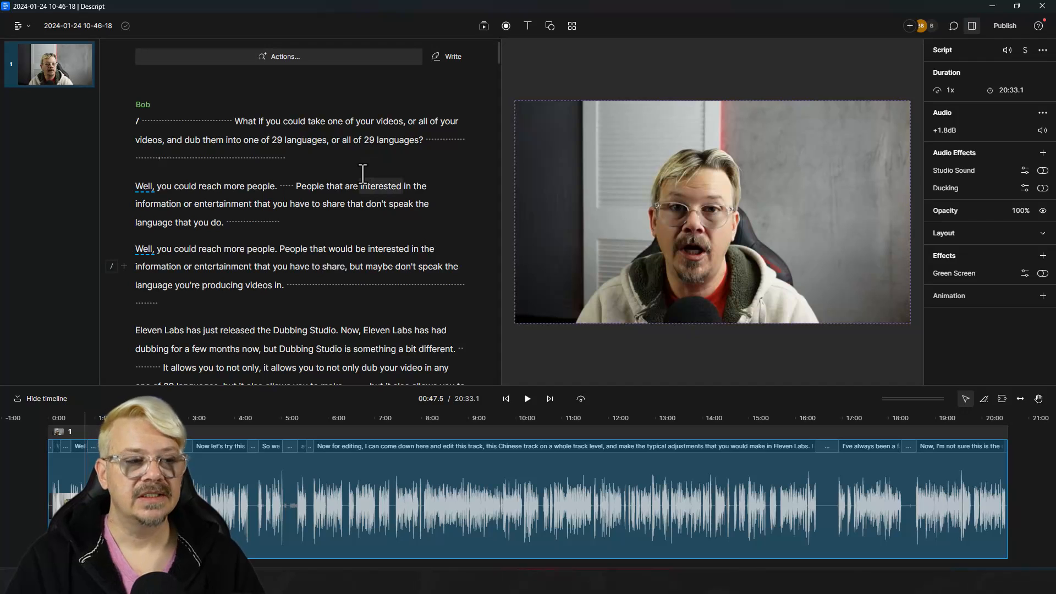
{"action": "left_click", "coordinate": [357, 191]}
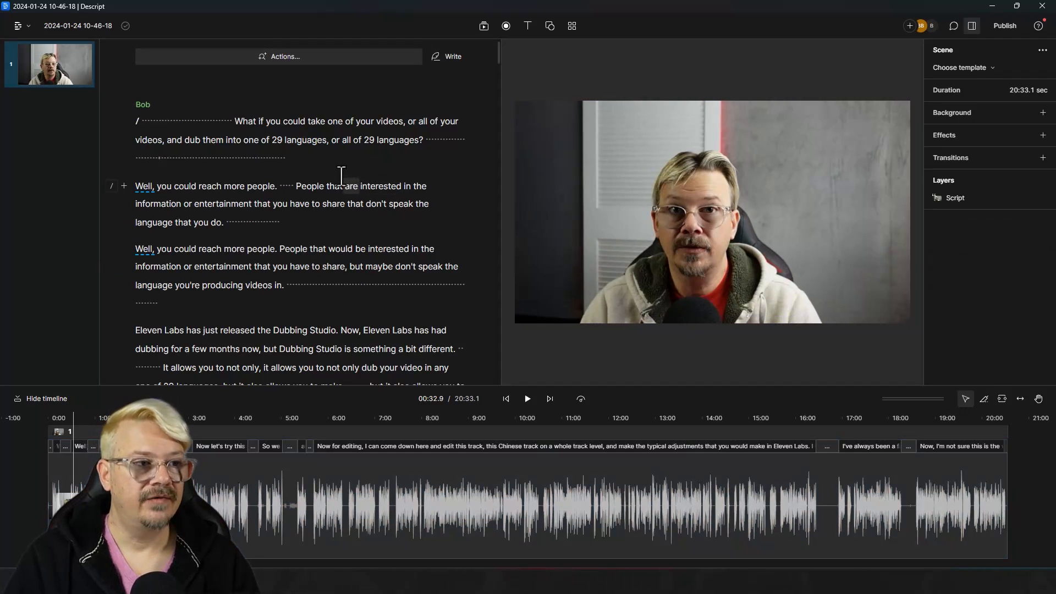
{"action": "left_click", "coordinate": [151, 187]}
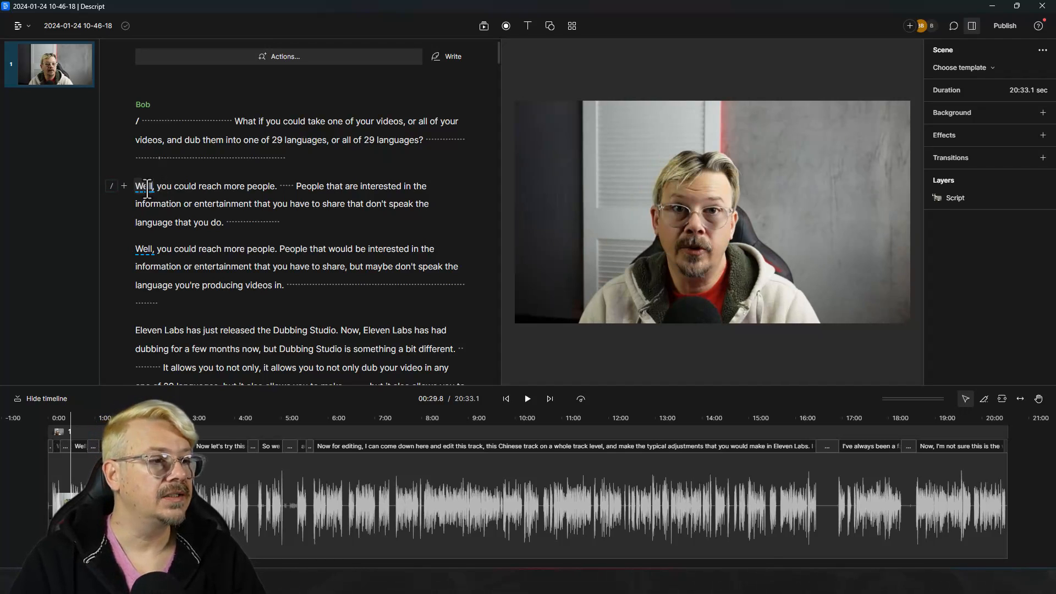
{"action": "double_click", "coordinate": [147, 187]}
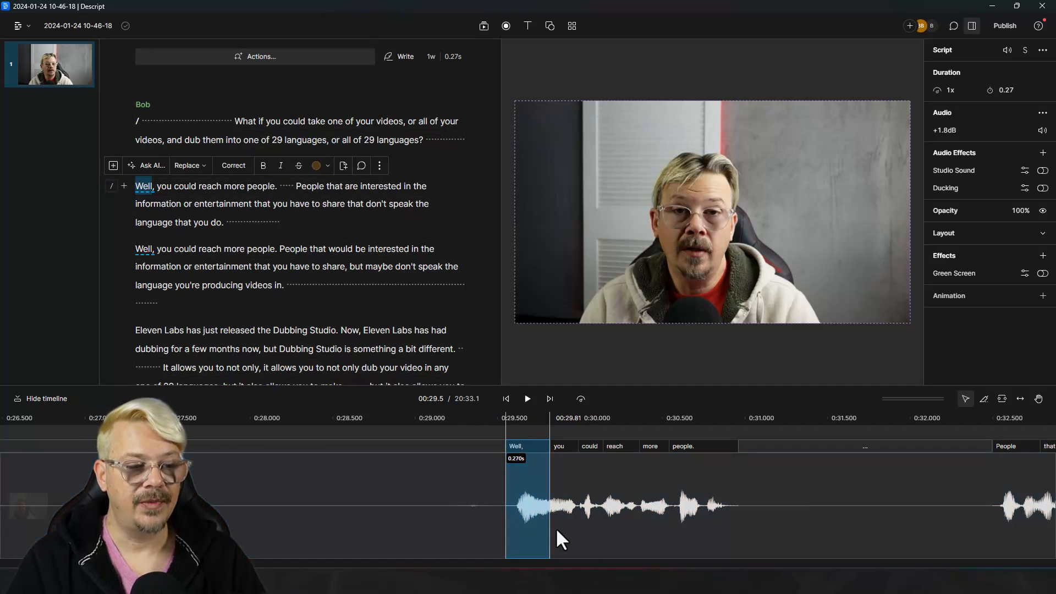
{"action": "left_click", "coordinate": [527, 398]}
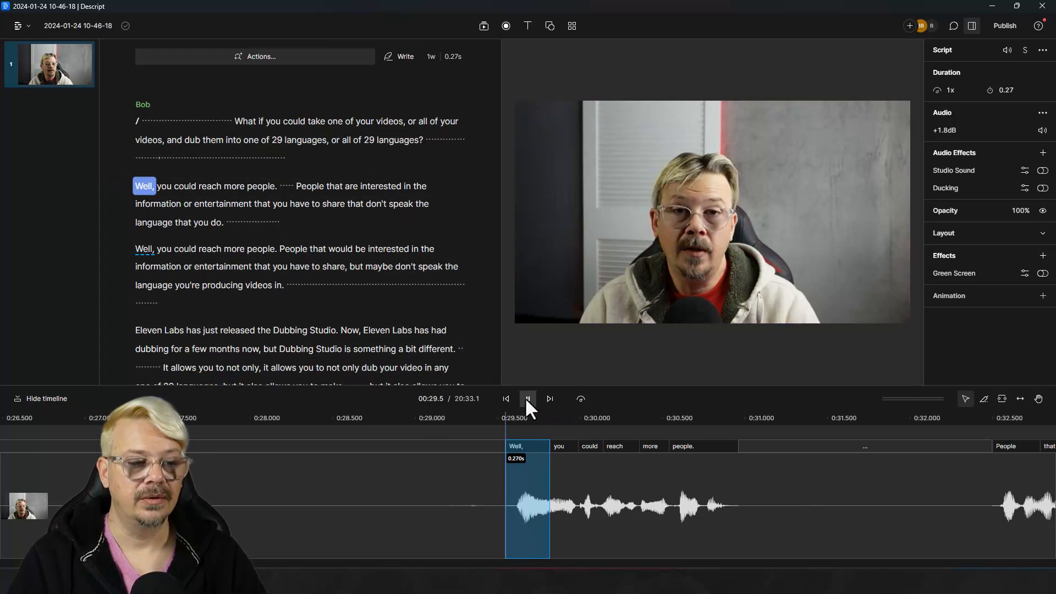
{"action": "left_click", "coordinate": [527, 398]}
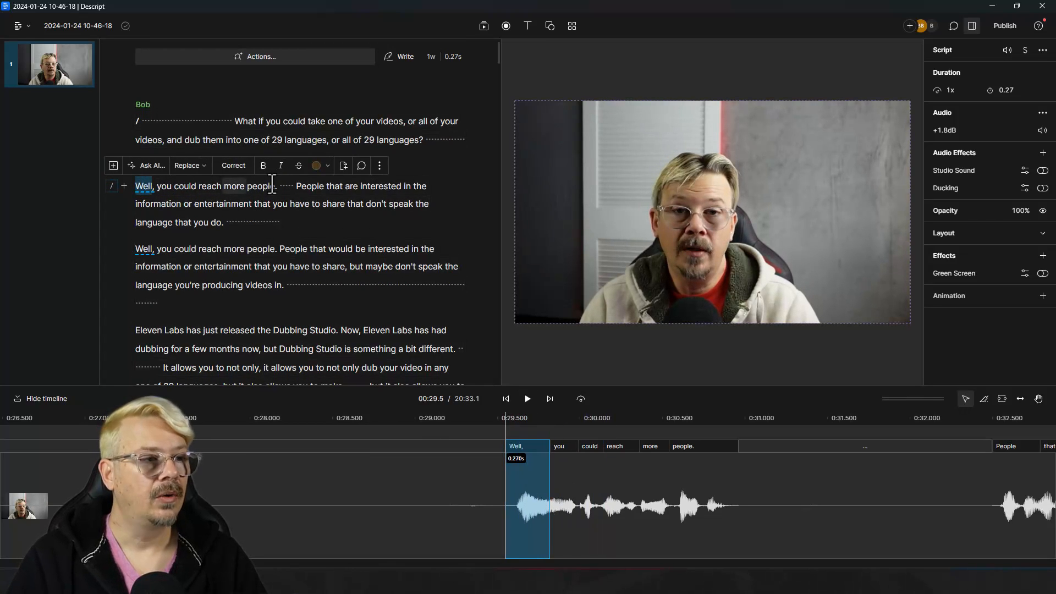
Strike through the first "Well," together with the word gap before it, and play back the resulting cut
{"action": "key", "text": "BackSpace"}
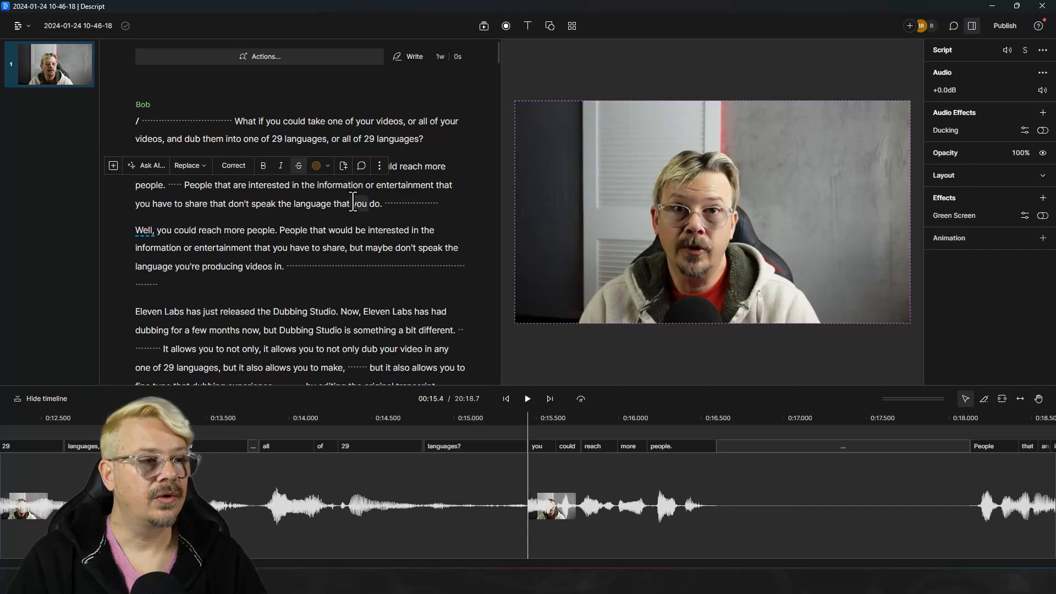
{"action": "left_click", "coordinate": [299, 167]}
{"action": "left_click", "coordinate": [527, 398]}
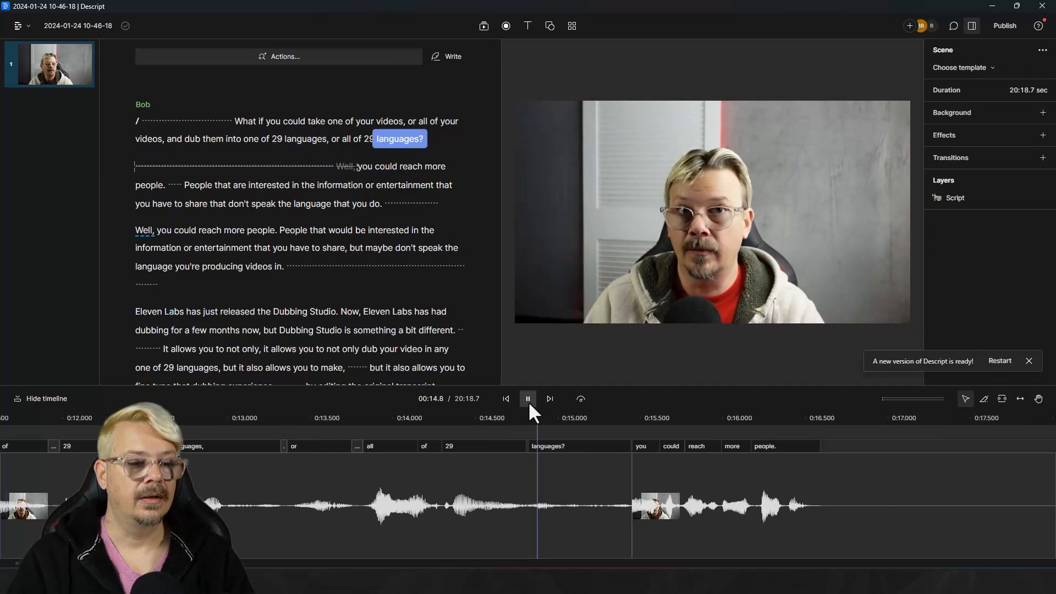
{"action": "left_click", "coordinate": [528, 399]}
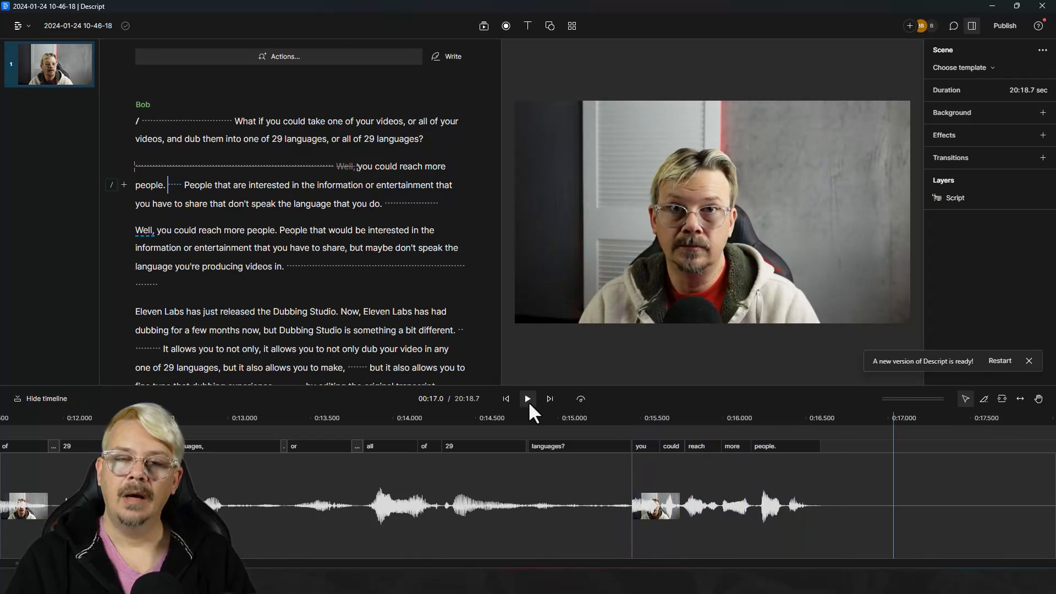
Remove the strikethrough from the first "Well," and the gap before it
{"action": "double_click", "coordinate": [345, 166]}
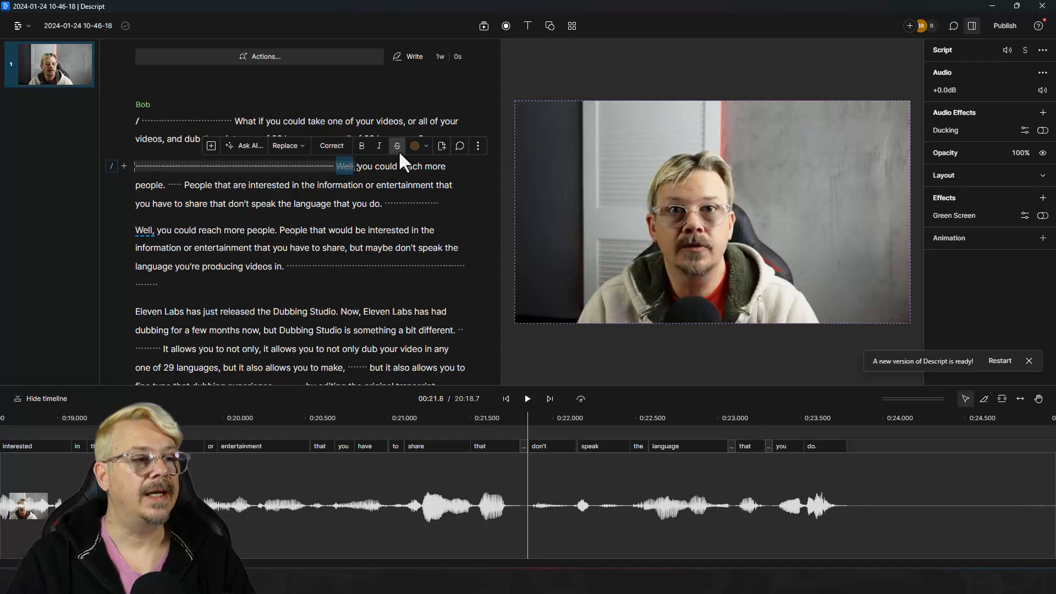
{"action": "left_click", "coordinate": [397, 146]}
Find the underlined repeated phrase "what we," in "let's try it out and see" near 3:12 and play it back
{"action": "left_click", "coordinate": [138, 247]}
{"action": "scroll", "coordinate": [258, 264], "scroll_direction": "down", "scroll_amount": 1}
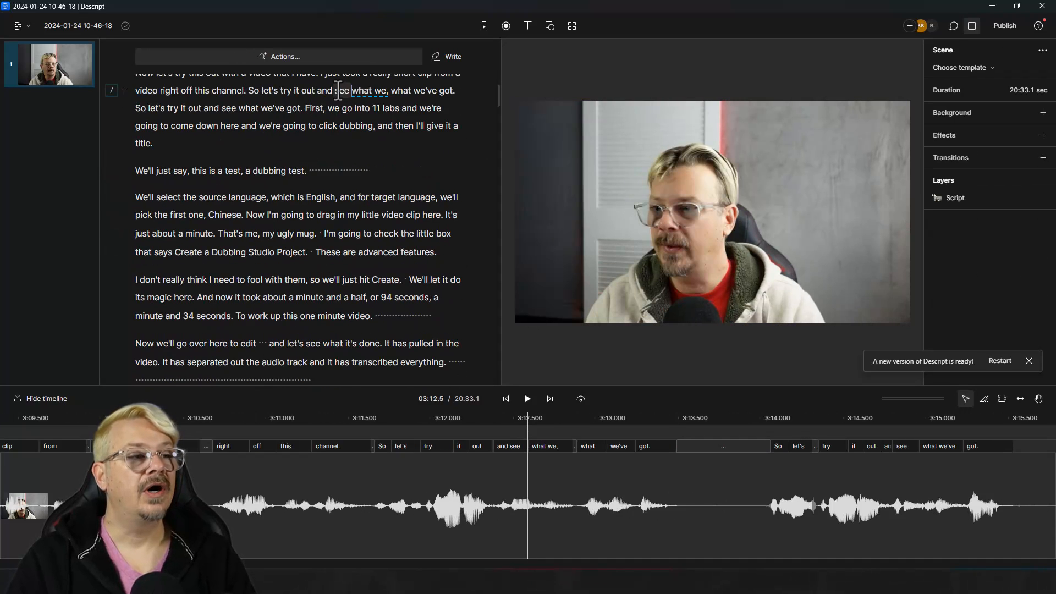
{"action": "left_click", "coordinate": [527, 399]}
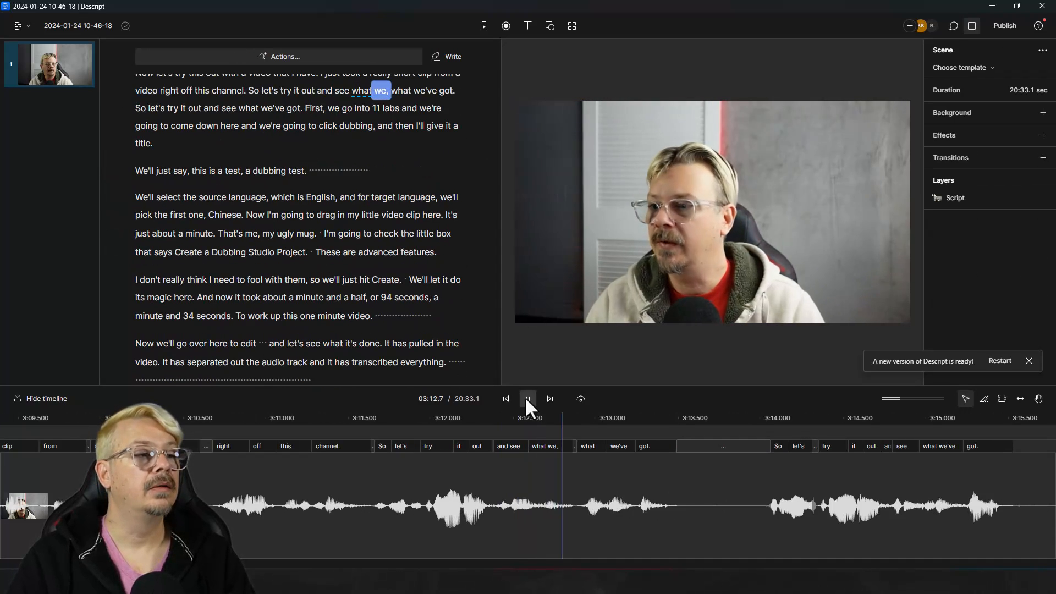
{"action": "left_click", "coordinate": [528, 399]}
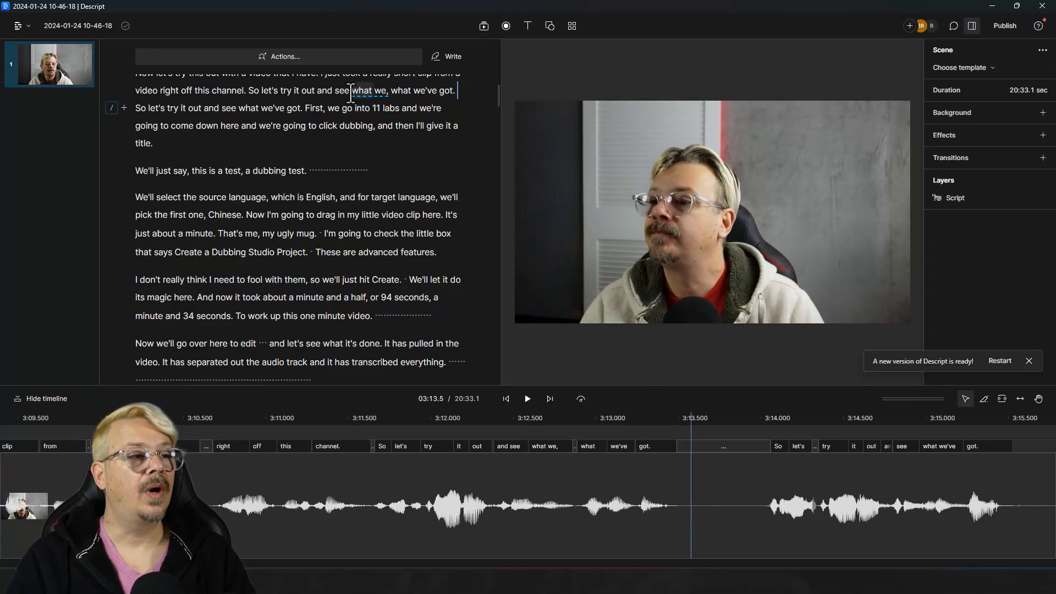
Strike through the repeated "what we," near 3:12 and play back the audio across the cut
{"action": "key", "text": "BackSpace"}
{"action": "left_click", "coordinate": [486, 525]}
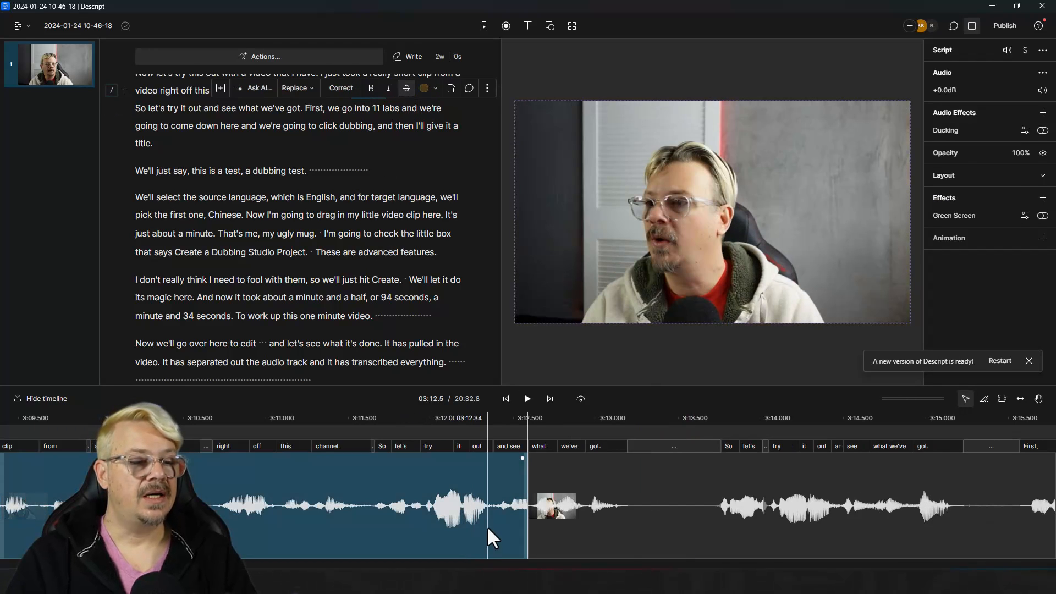
{"action": "left_click", "coordinate": [529, 400]}
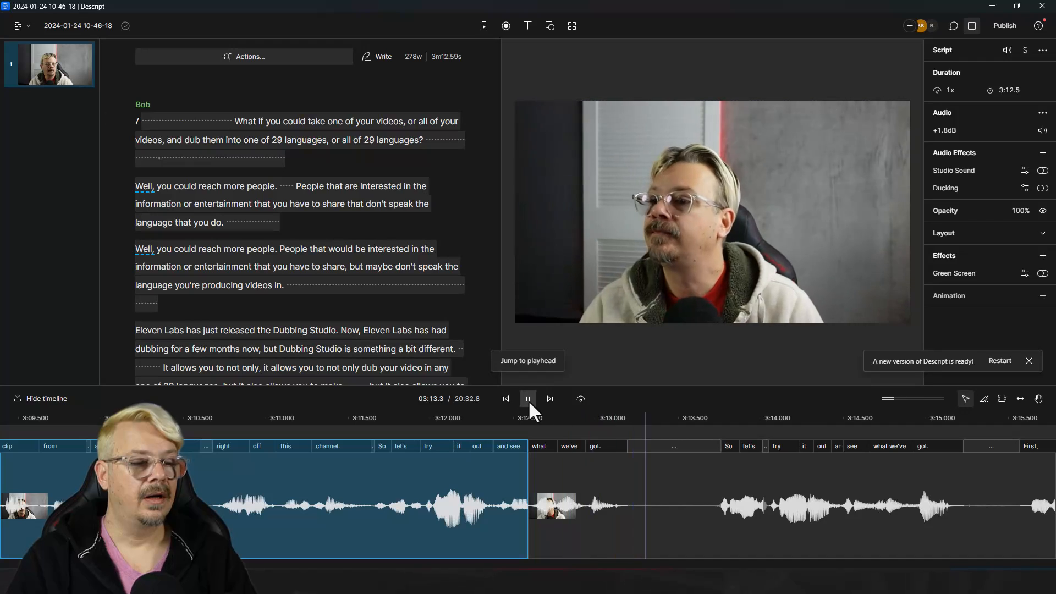
{"action": "left_click", "coordinate": [529, 401]}
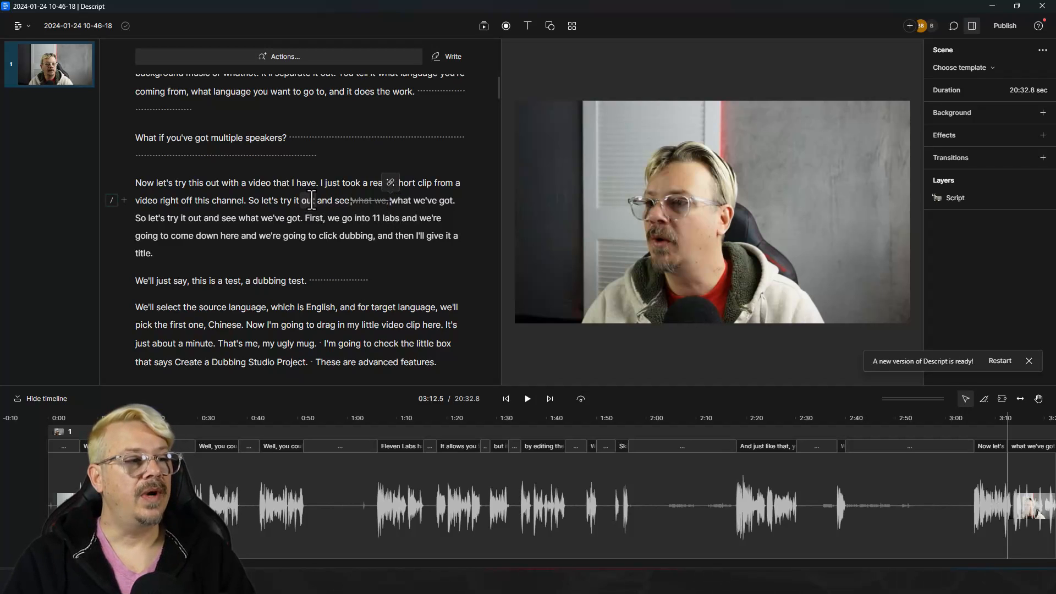
{"action": "left_click", "coordinate": [528, 398]}
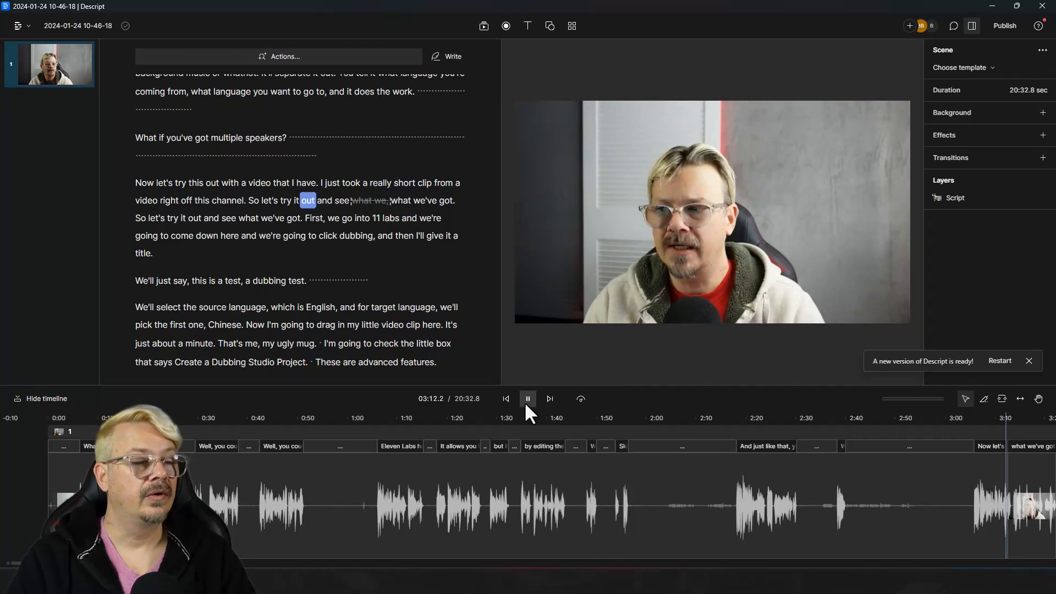
{"action": "left_click", "coordinate": [526, 402]}
Delete the struck-through "what we," from the transcript
{"action": "left_click", "coordinate": [391, 201]}
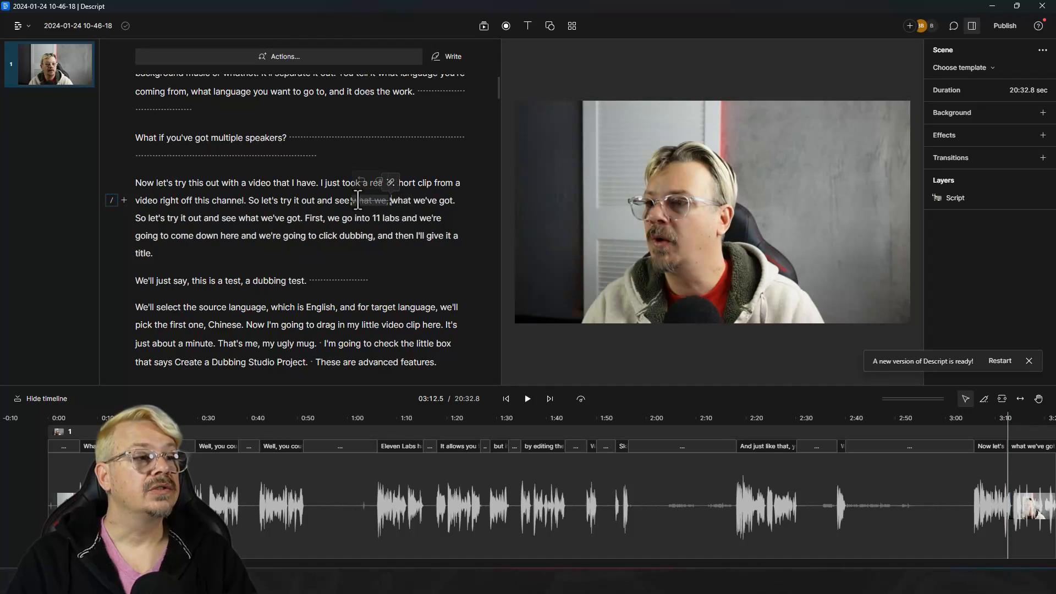
{"action": "left_click_drag", "start_coordinate": [352, 201], "coordinate": [384, 200]}
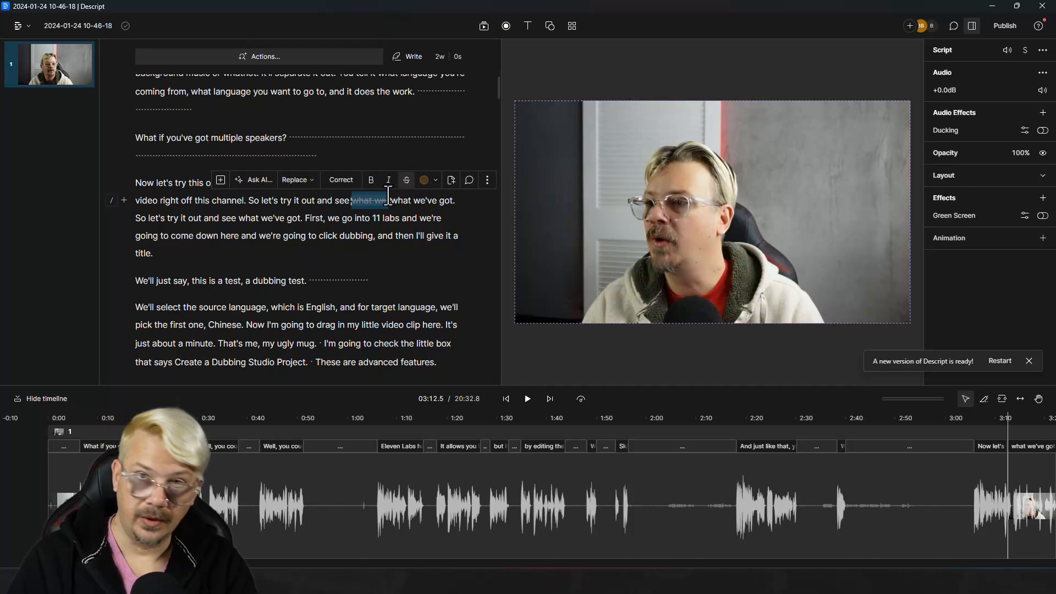
{"action": "key", "text": "BackSpace"}
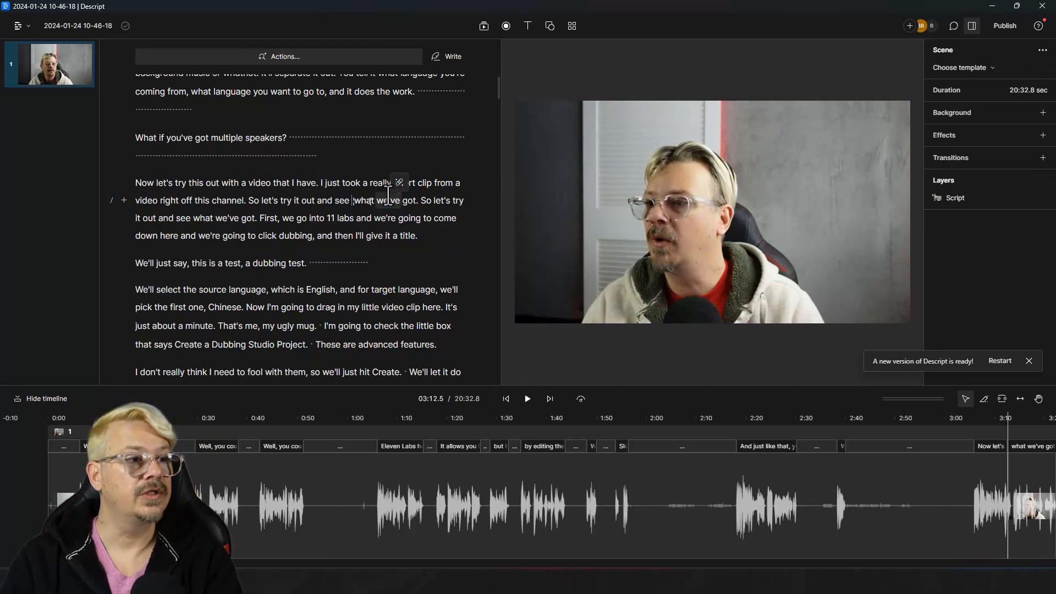
Regenerate the audio of "and see what" across the cut near 3:12 to smooth the transition
{"action": "double_click", "coordinate": [363, 201]}
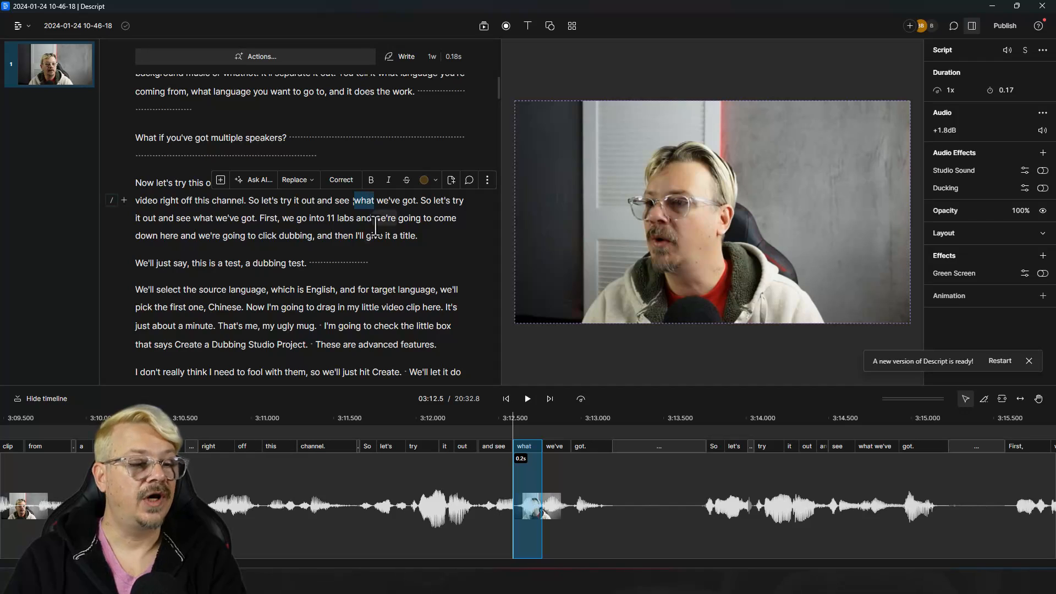
{"action": "left_click_drag", "start_coordinate": [341, 200], "coordinate": [363, 201]}
{"action": "left_click", "coordinate": [297, 180]}
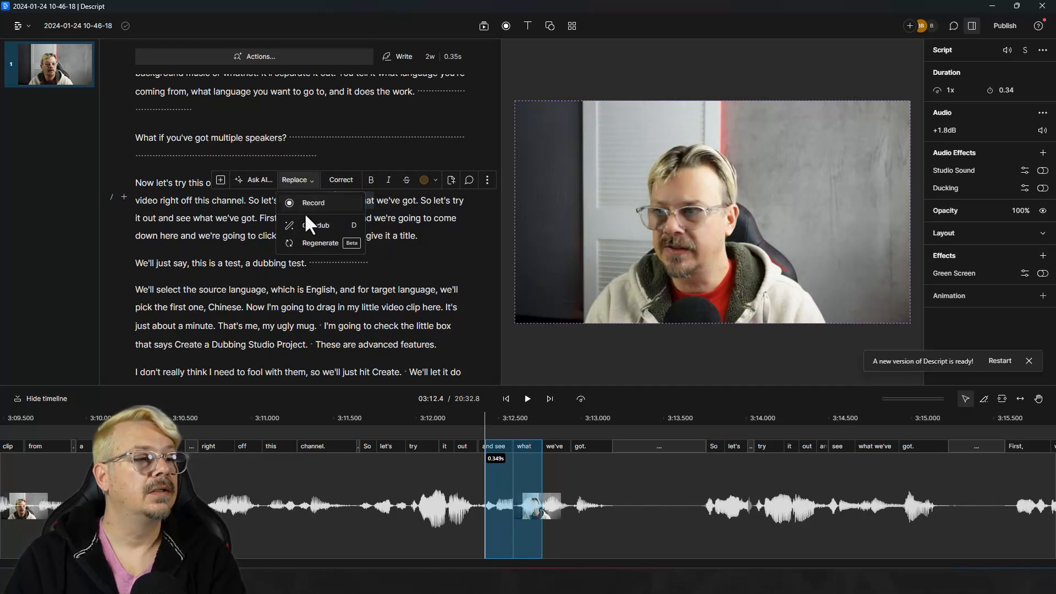
{"action": "left_click", "coordinate": [320, 242]}
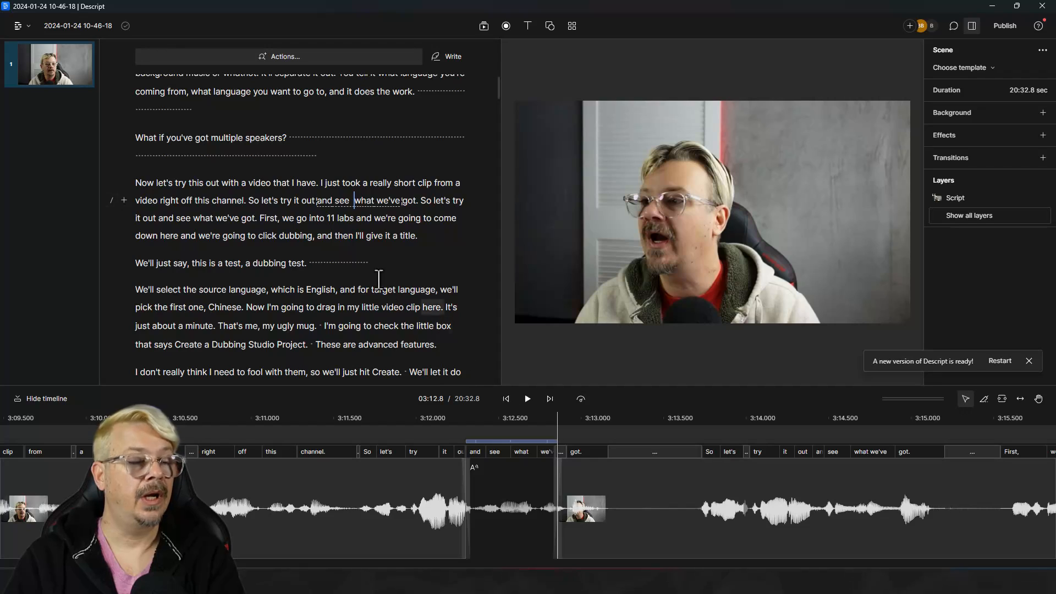
Play back the regenerated "and see what we've" section from just before it on the timeline
{"action": "mouse_move", "coordinate": [335, 201]}
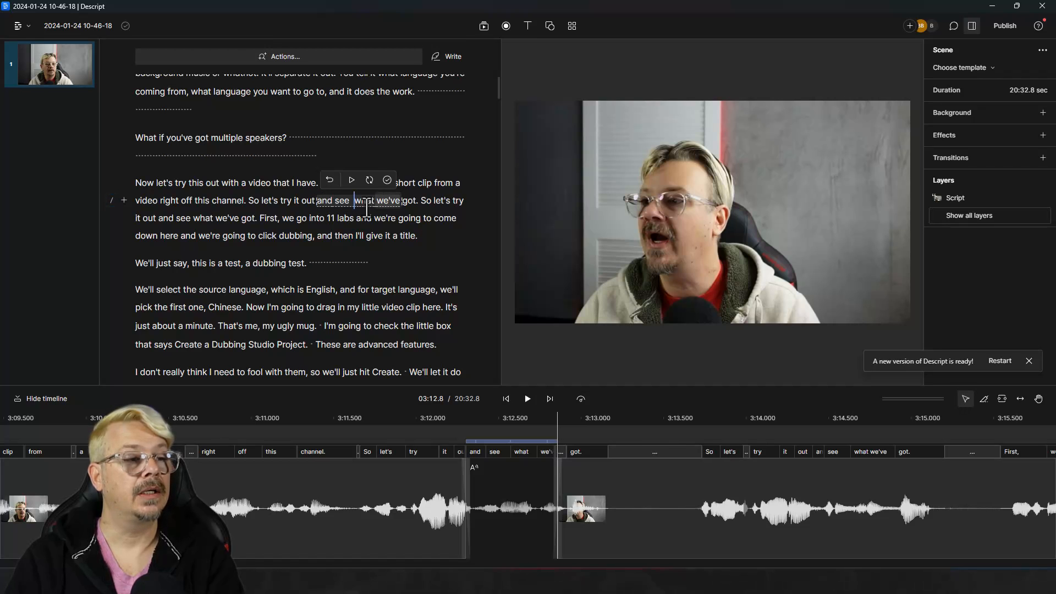
{"action": "left_click", "coordinate": [425, 557]}
{"action": "left_click", "coordinate": [527, 398]}
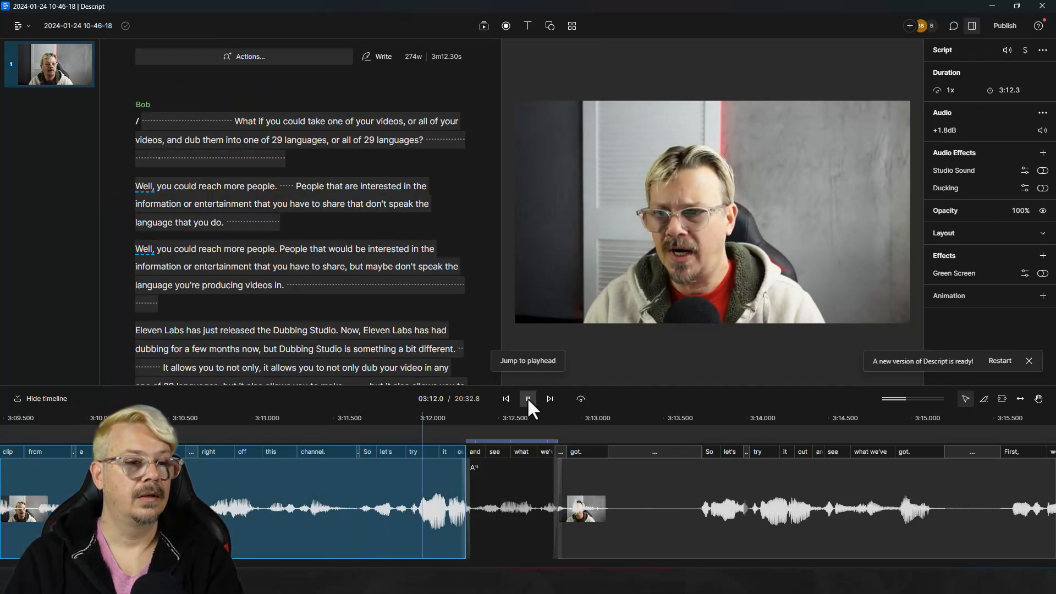
{"action": "left_click", "coordinate": [528, 398]}
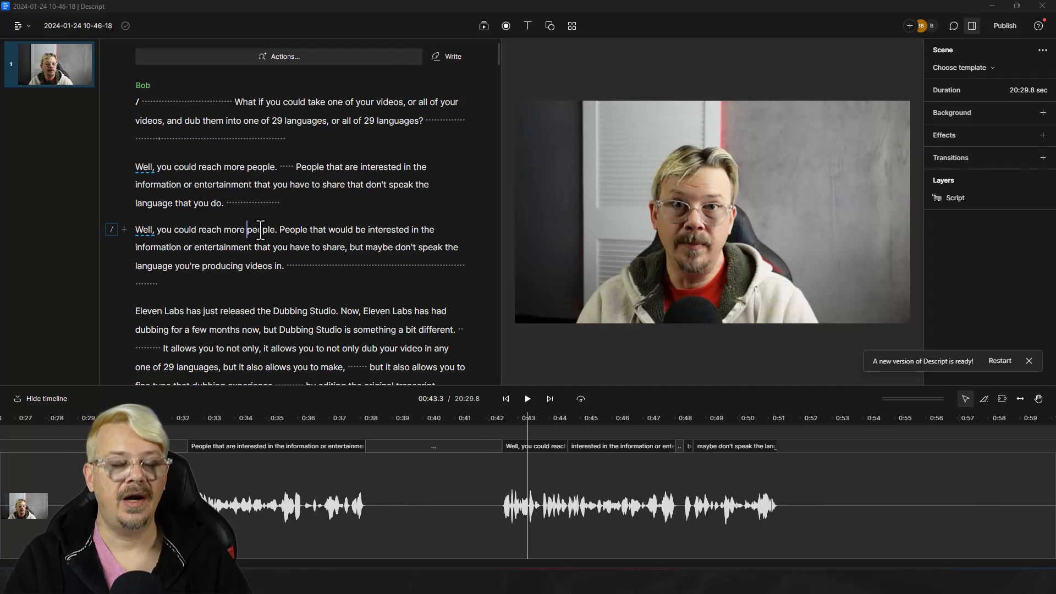
Overdub "people" with "viewers" in the second "Well, you could reach more people" sentence
{"action": "double_click", "coordinate": [260, 229]}
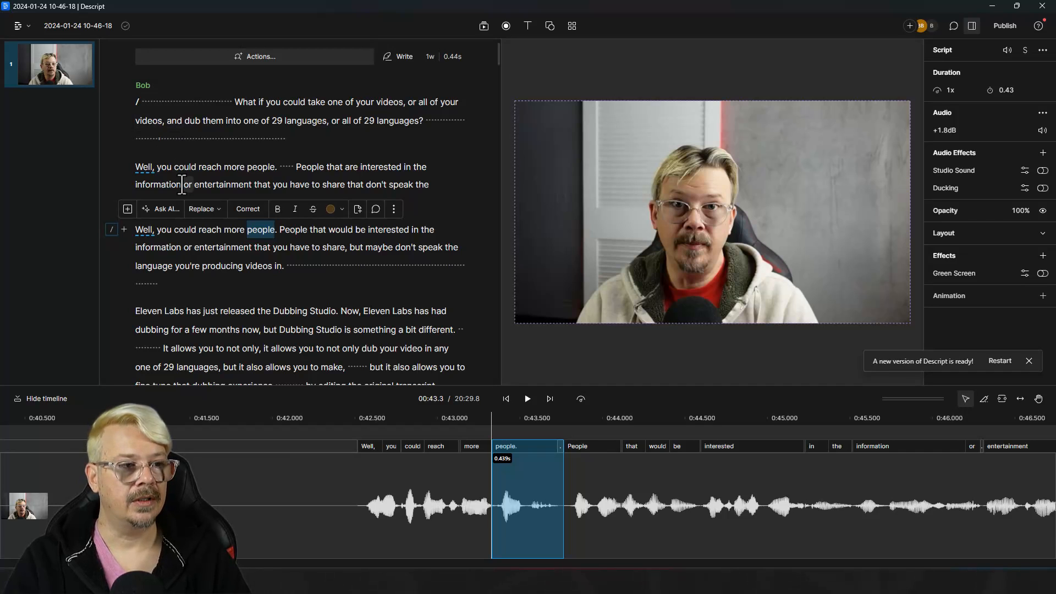
{"action": "left_click", "coordinate": [216, 209]}
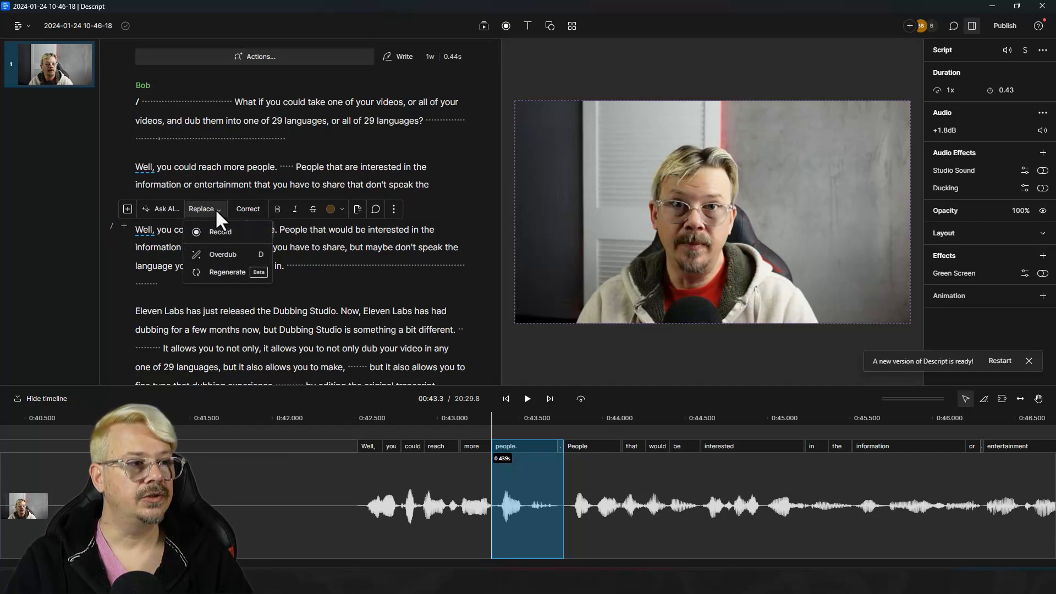
{"action": "left_click", "coordinate": [209, 254]}
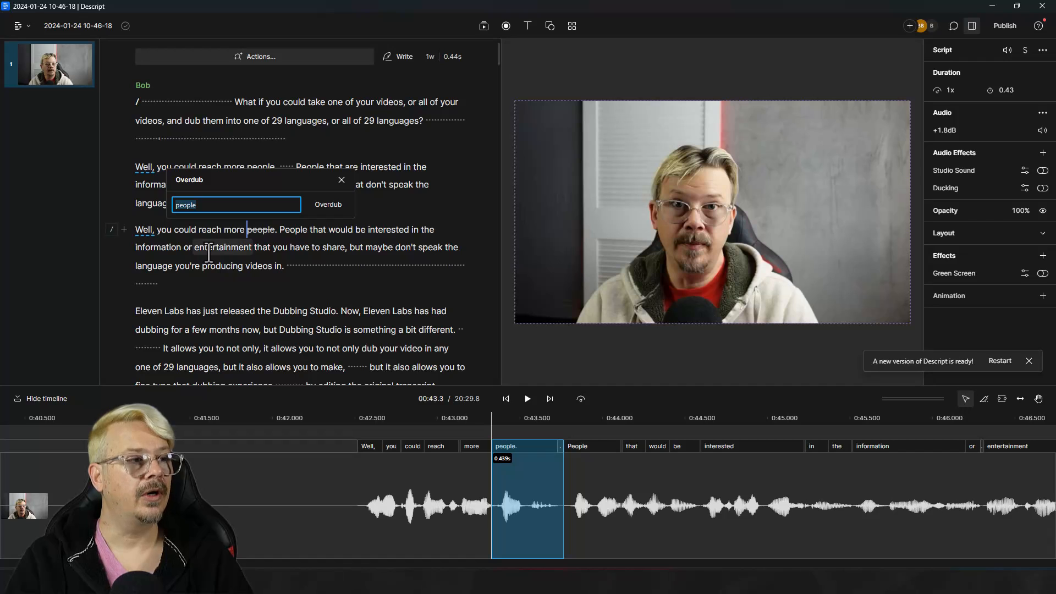
{"action": "type", "text": "viewers"}
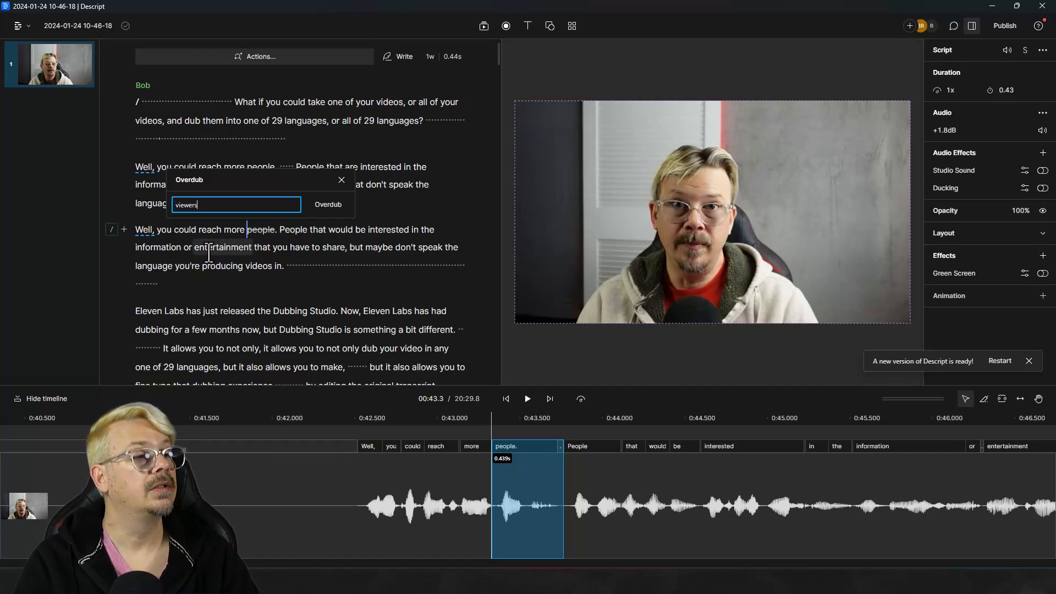
{"action": "left_click", "coordinate": [334, 205]}
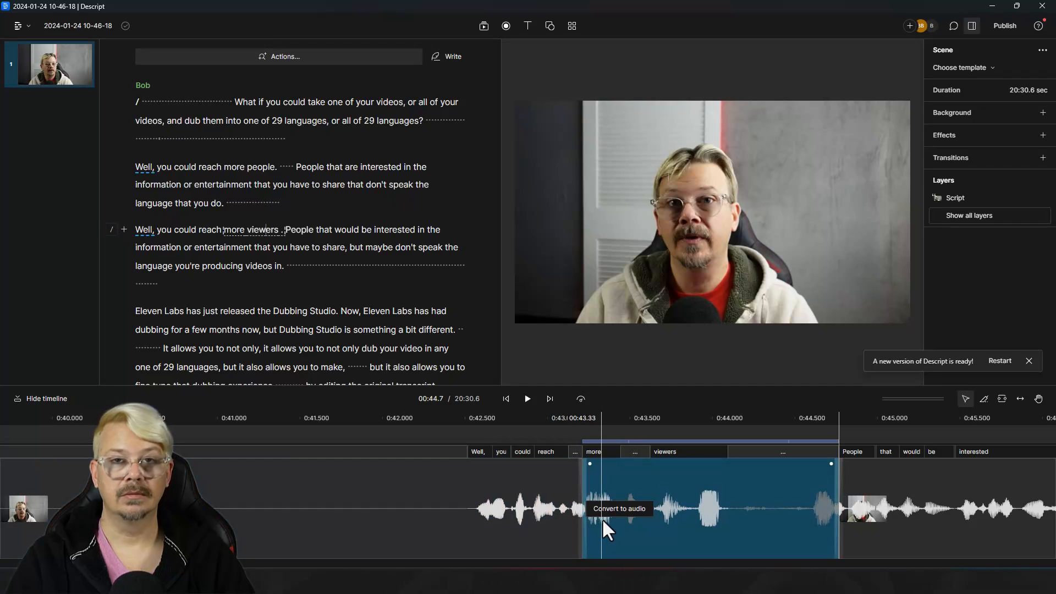
{"action": "left_click", "coordinate": [508, 530]}
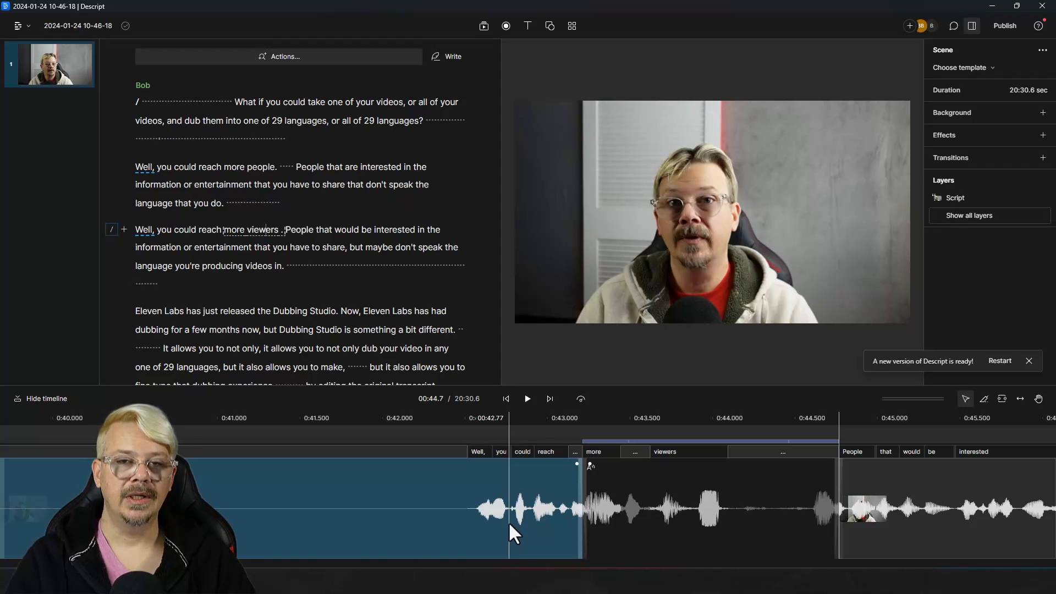
Play back the overdubbed "more viewers" section from the start of its sentence on the timeline
{"action": "left_click", "coordinate": [471, 522]}
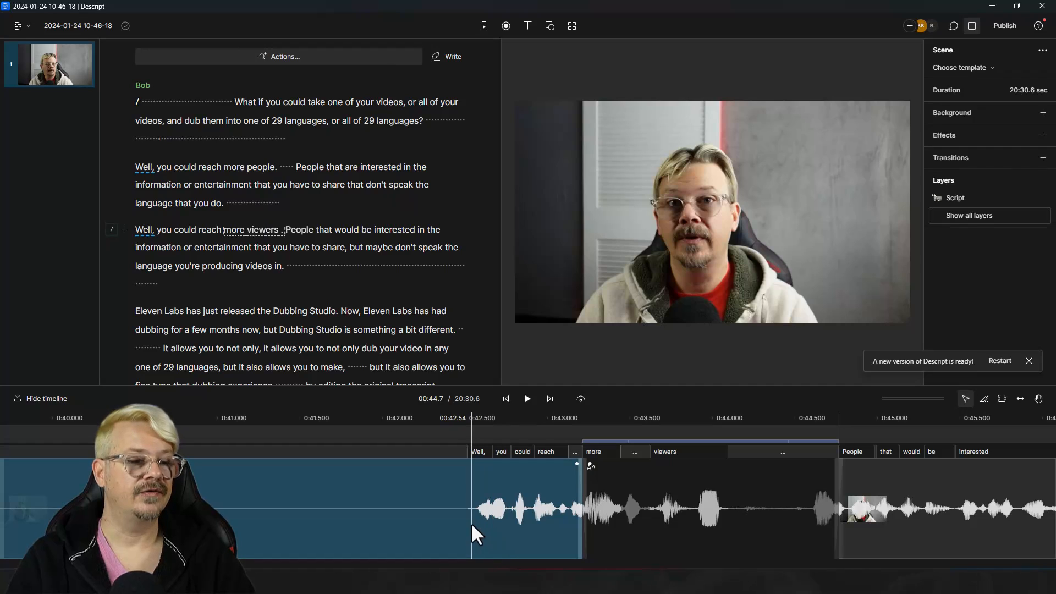
{"action": "left_click", "coordinate": [526, 400]}
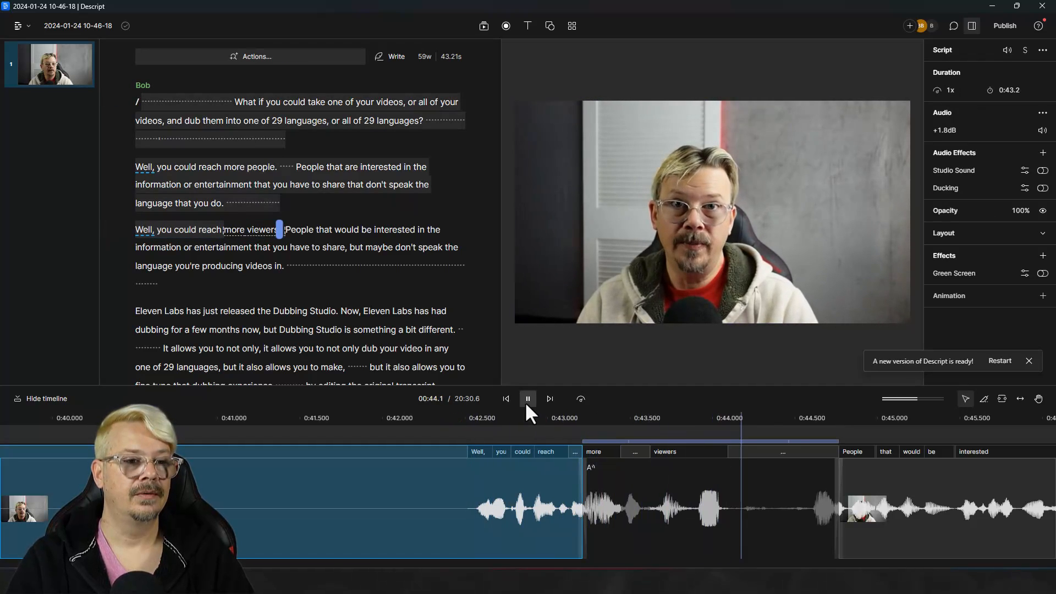
{"action": "left_click", "coordinate": [526, 402]}
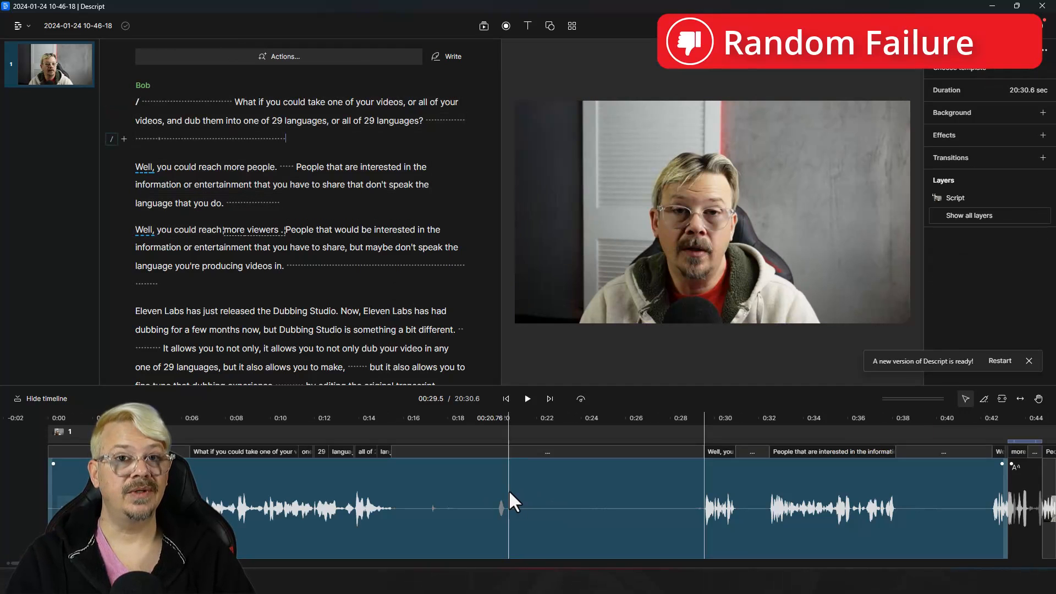
Restart the application to install the available new version
{"action": "left_click", "coordinate": [509, 490]}
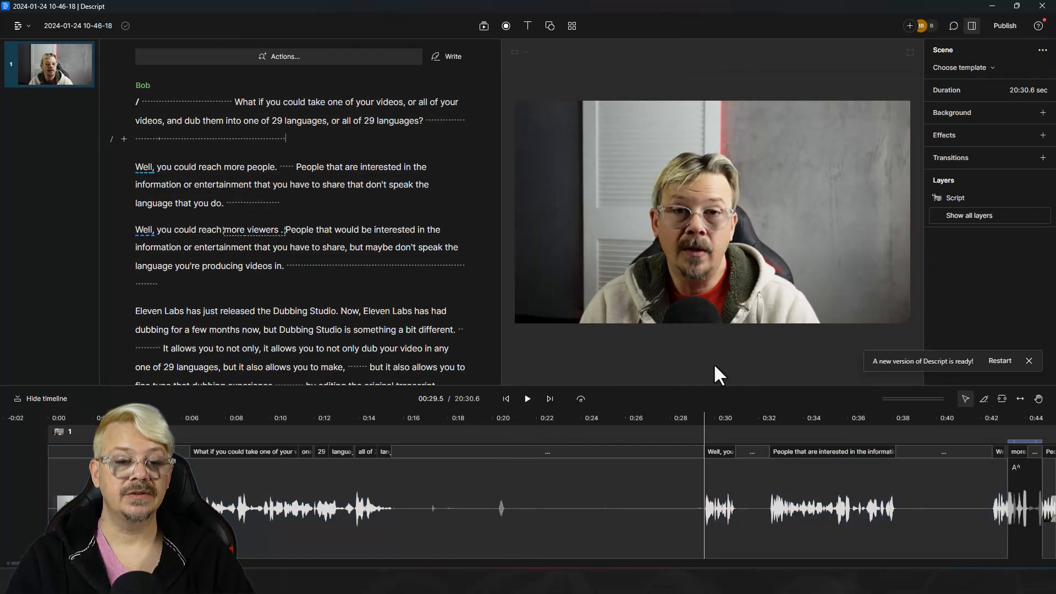
{"action": "left_click", "coordinate": [999, 365]}
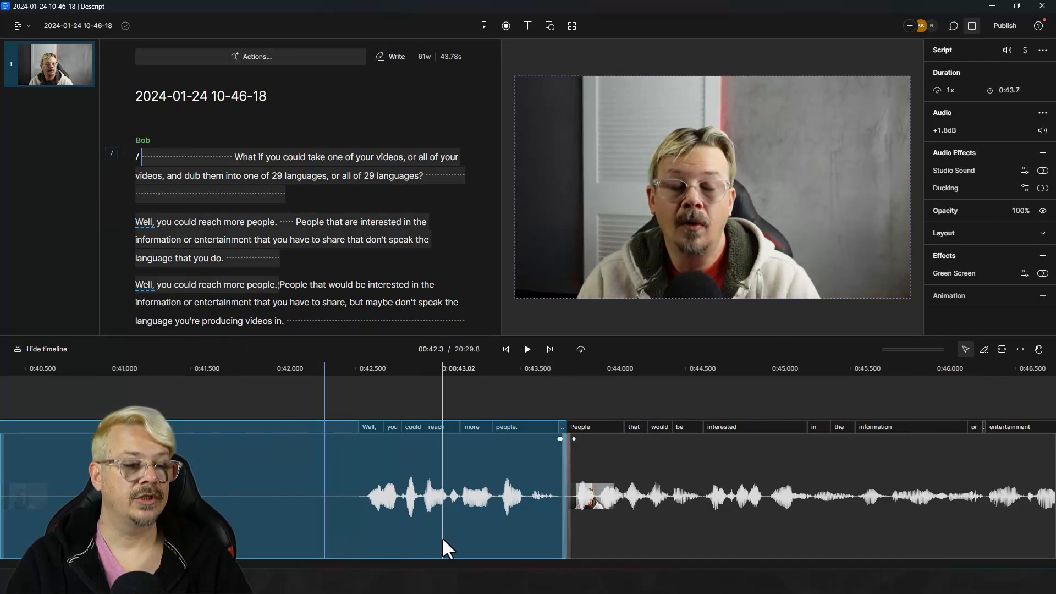
Overdub "people" with "viewers" in the second "Well, you could reach more people" sentence and play back the result
{"action": "double_click", "coordinate": [261, 285]}
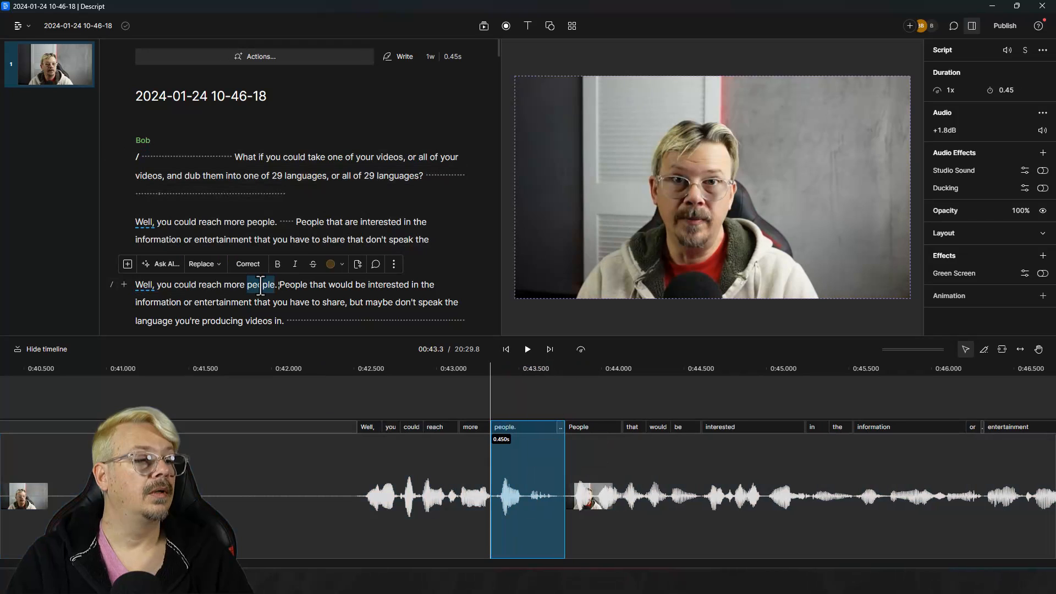
{"action": "left_click", "coordinate": [207, 264]}
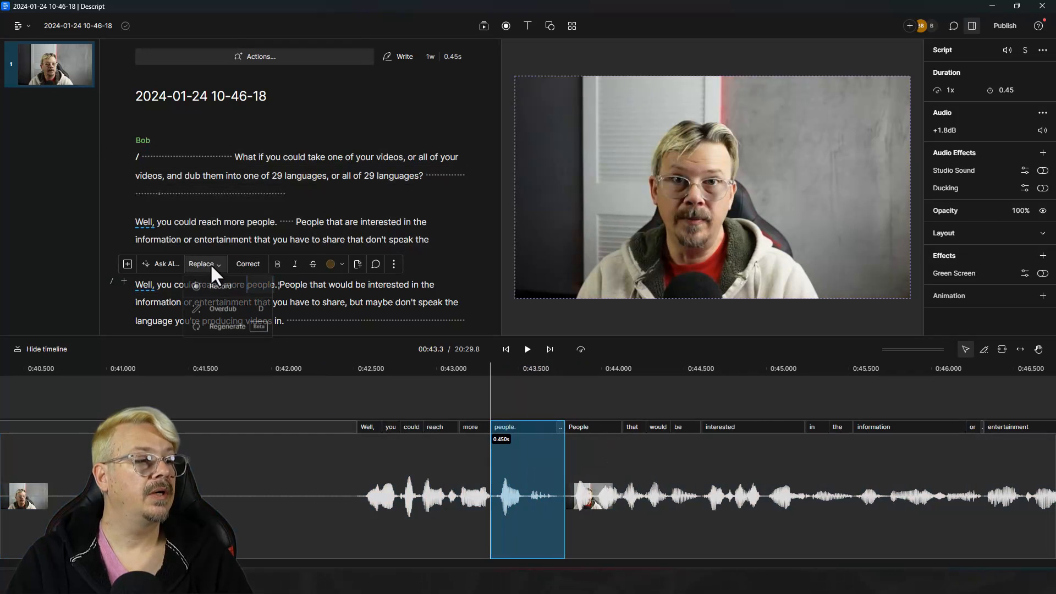
{"action": "left_click", "coordinate": [232, 308]}
{"action": "type", "text": "viewers"}
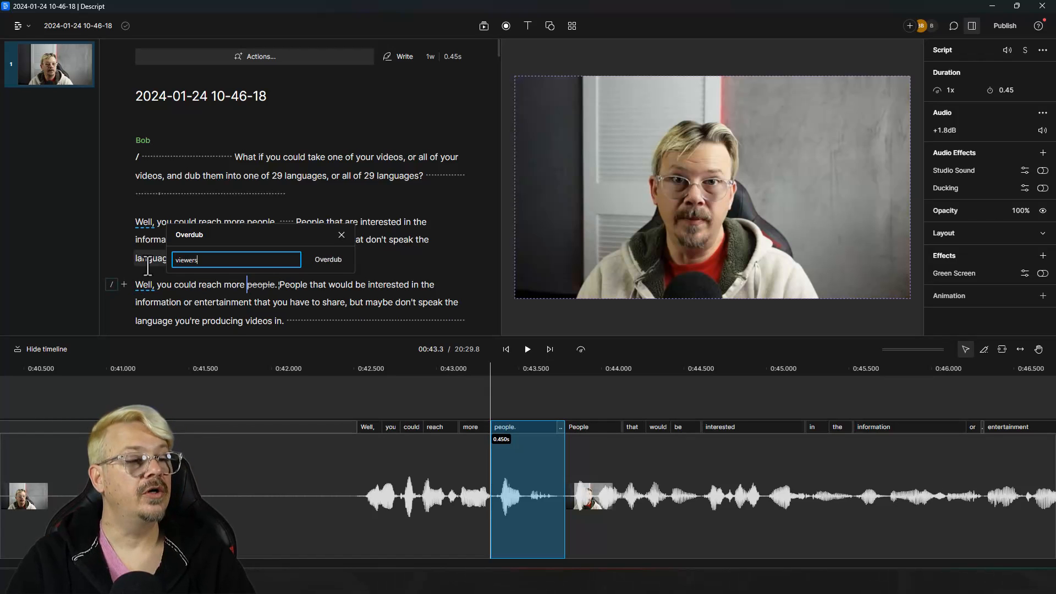
{"action": "left_click", "coordinate": [325, 263]}
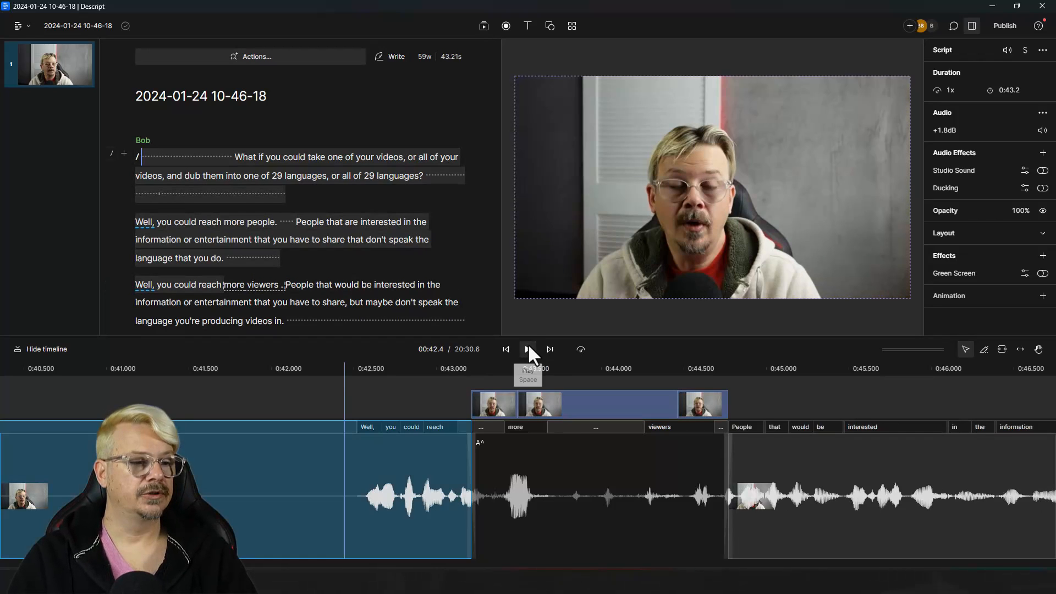
{"action": "left_click", "coordinate": [528, 349]}
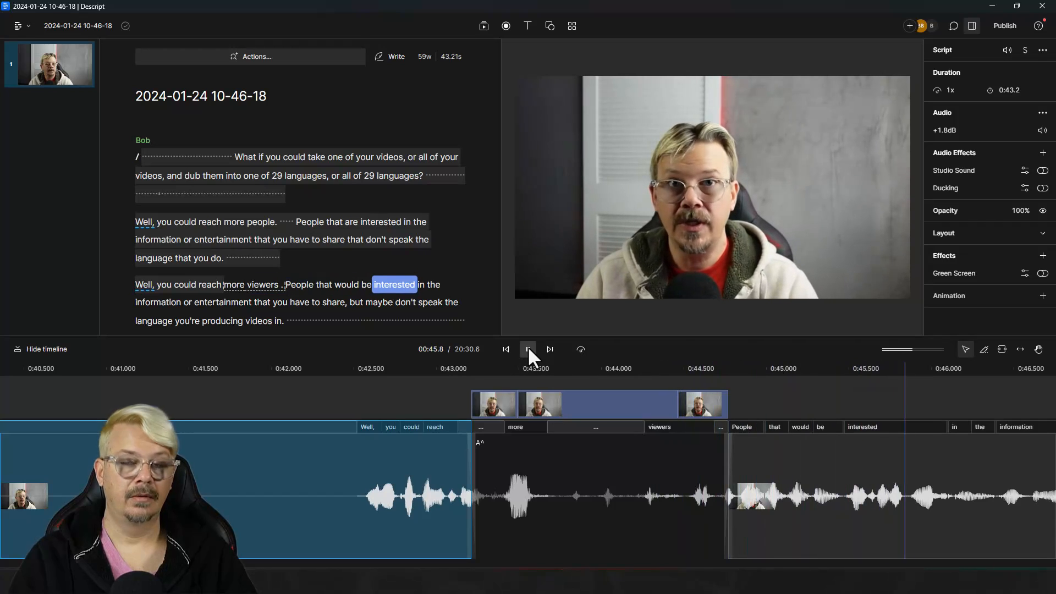
{"action": "left_click", "coordinate": [527, 348]}
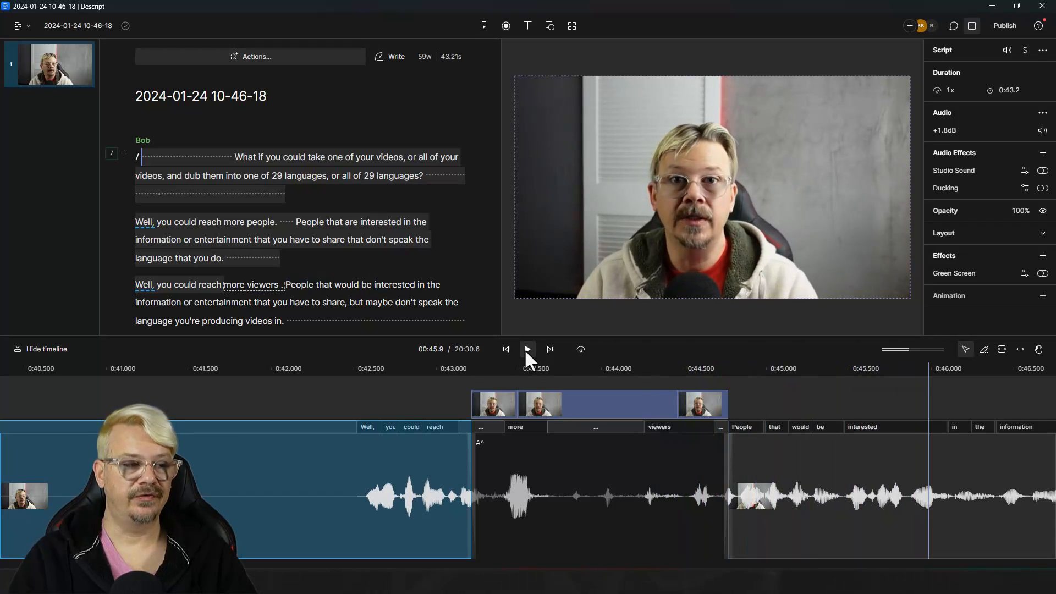
Add a paragraph reading "this is a test of my ai voice." after the one ending "language that you do."
{"action": "left_click", "coordinate": [316, 258], "text": "shift"}
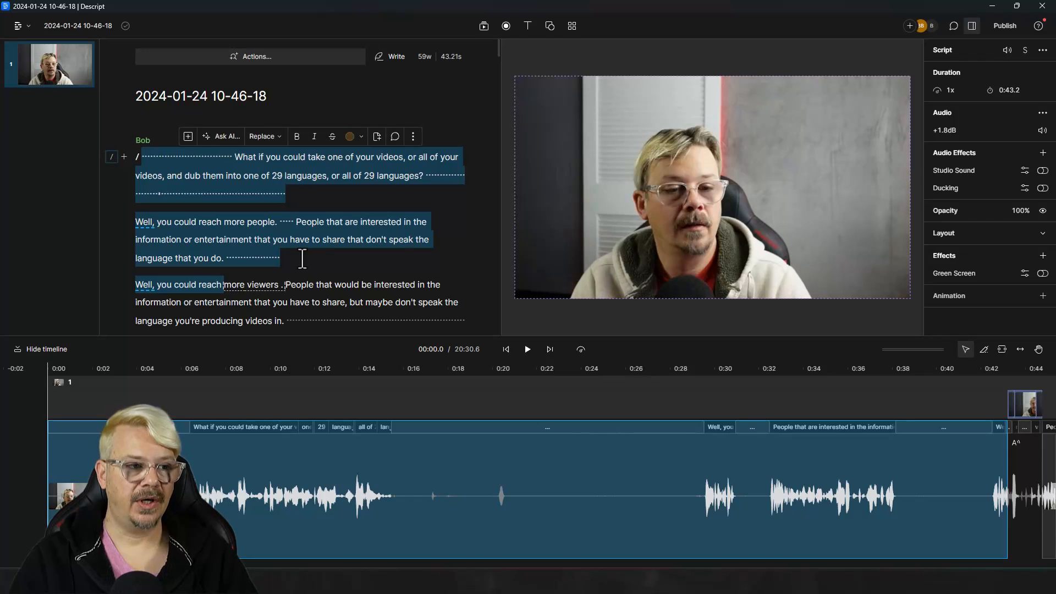
{"action": "left_click", "coordinate": [292, 258]}
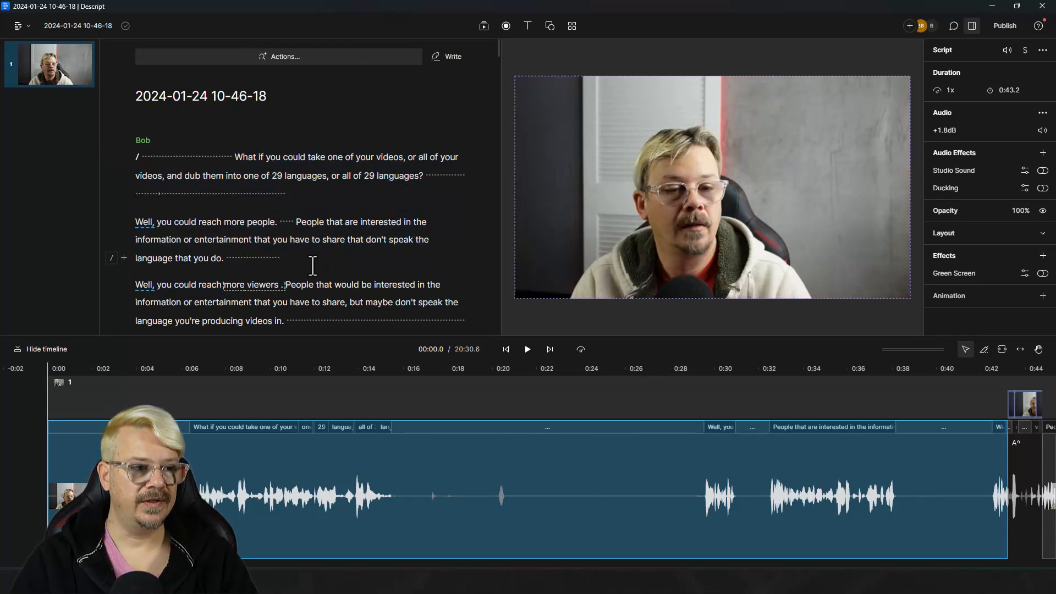
{"action": "key", "text": "Return"}
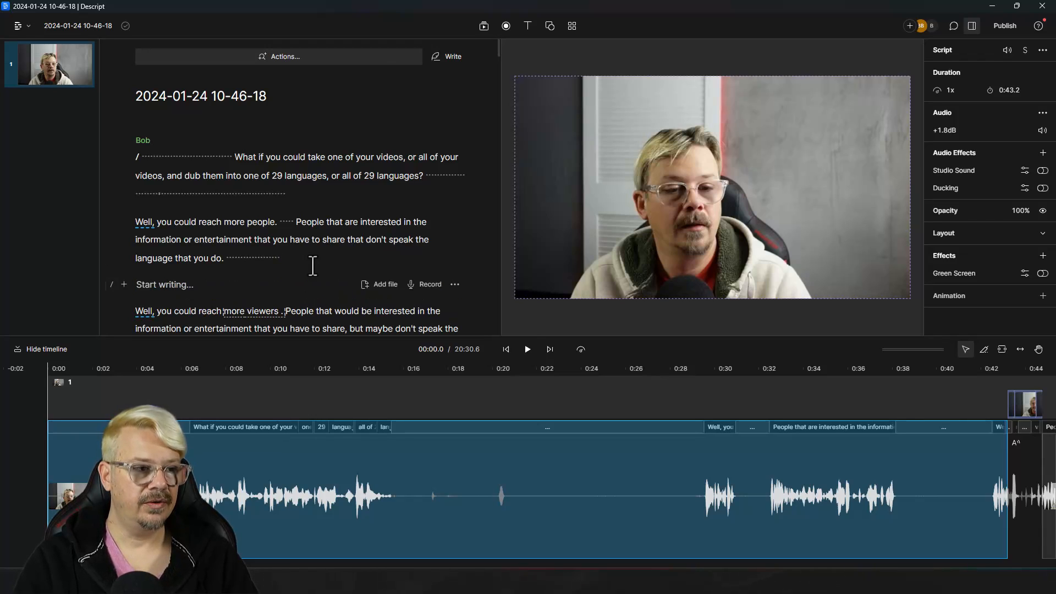
Play back the new AI voice line and examine the waveform where "reach" meets the overdubbed "more viewers"
{"action": "left_click", "coordinate": [528, 350]}
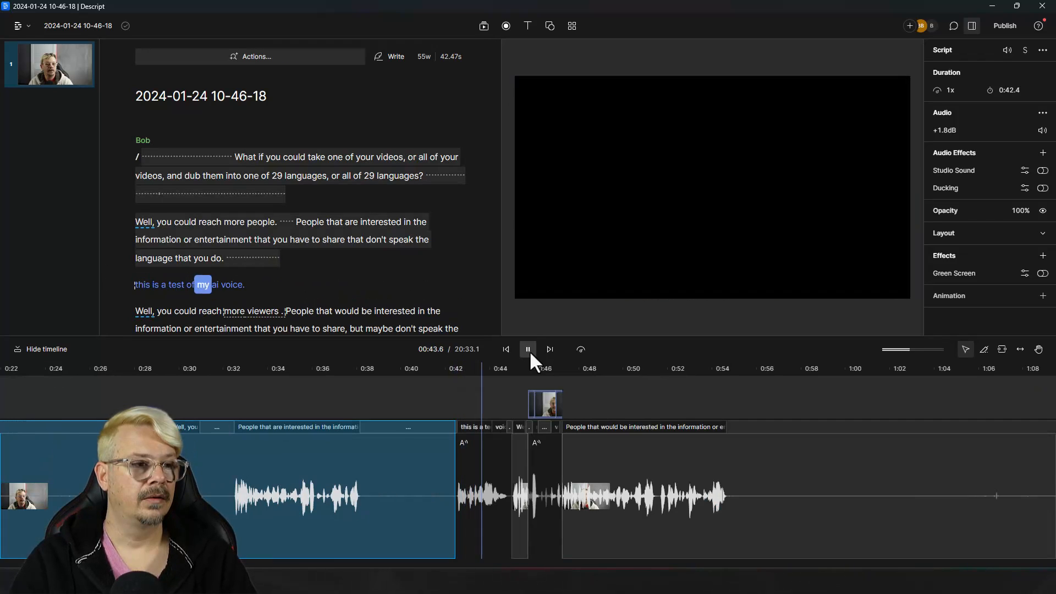
{"action": "left_click", "coordinate": [527, 350]}
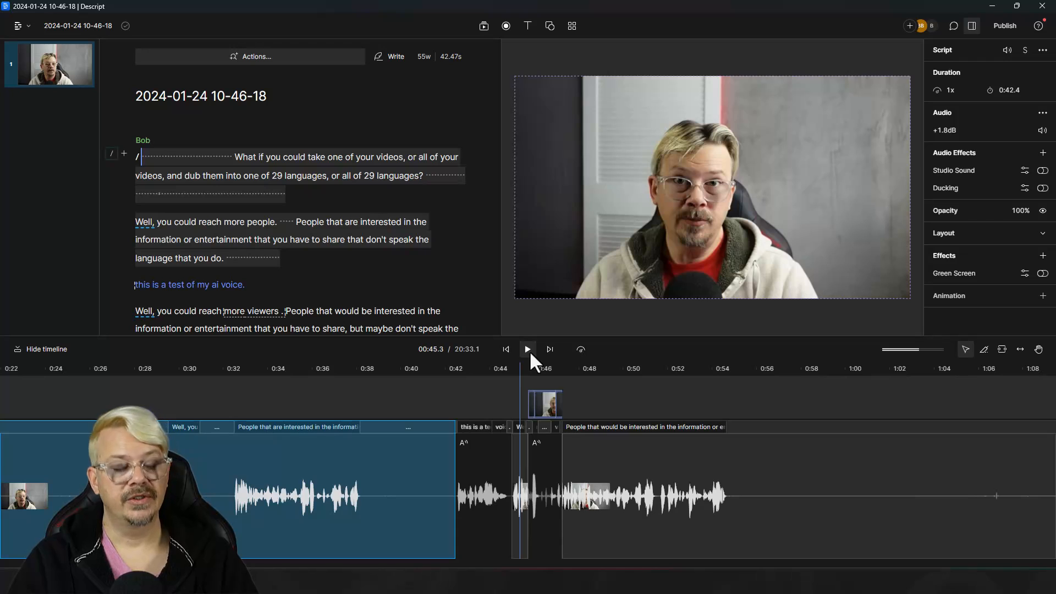
{"action": "left_click", "coordinate": [537, 479]}
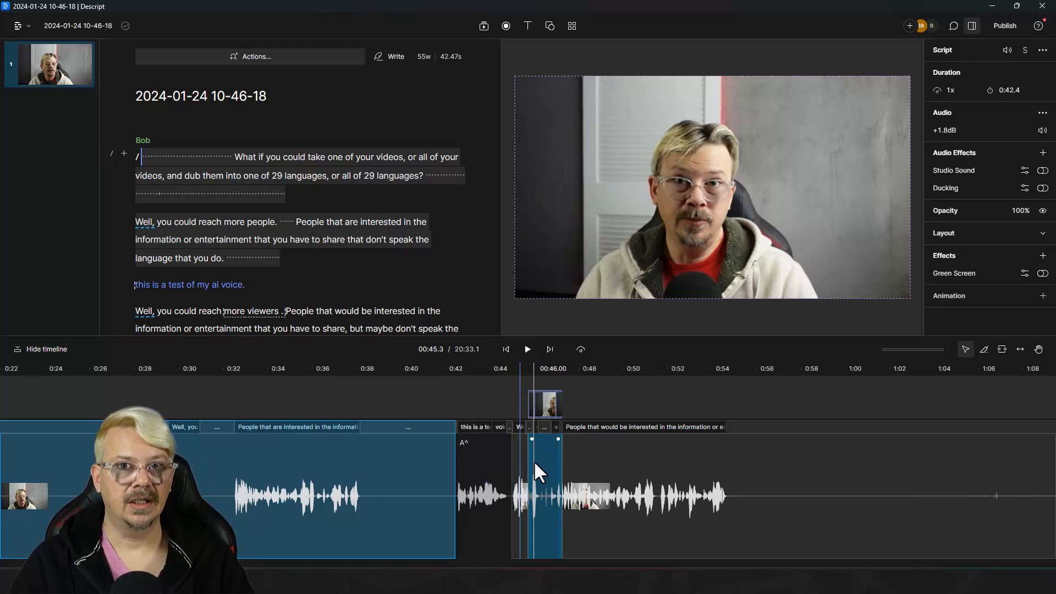
{"action": "scroll", "coordinate": [524, 488], "scroll_direction": "up", "scroll_amount": 10}
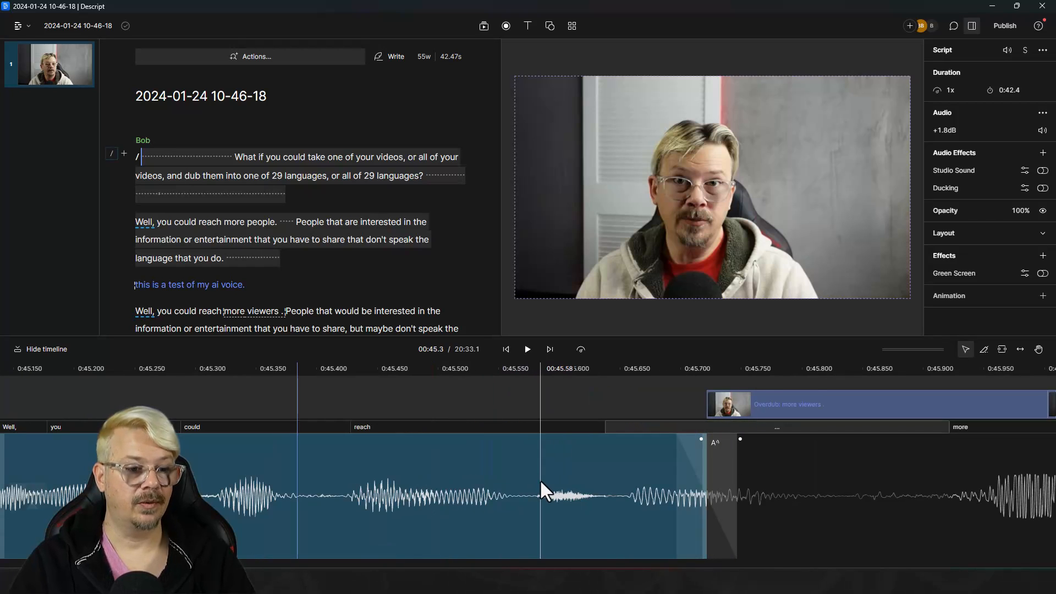
{"action": "scroll", "coordinate": [540, 480], "scroll_direction": "down", "scroll_amount": 5}
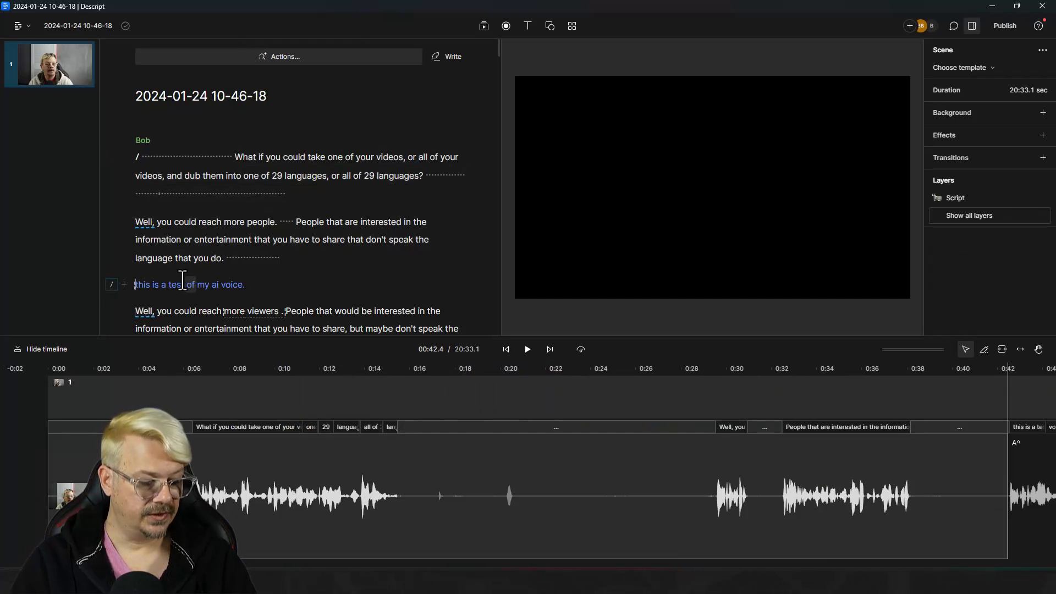
Assign the stock AI speaker Alan to the "this is a test of my ai voice." line
{"action": "key", "text": "@"}
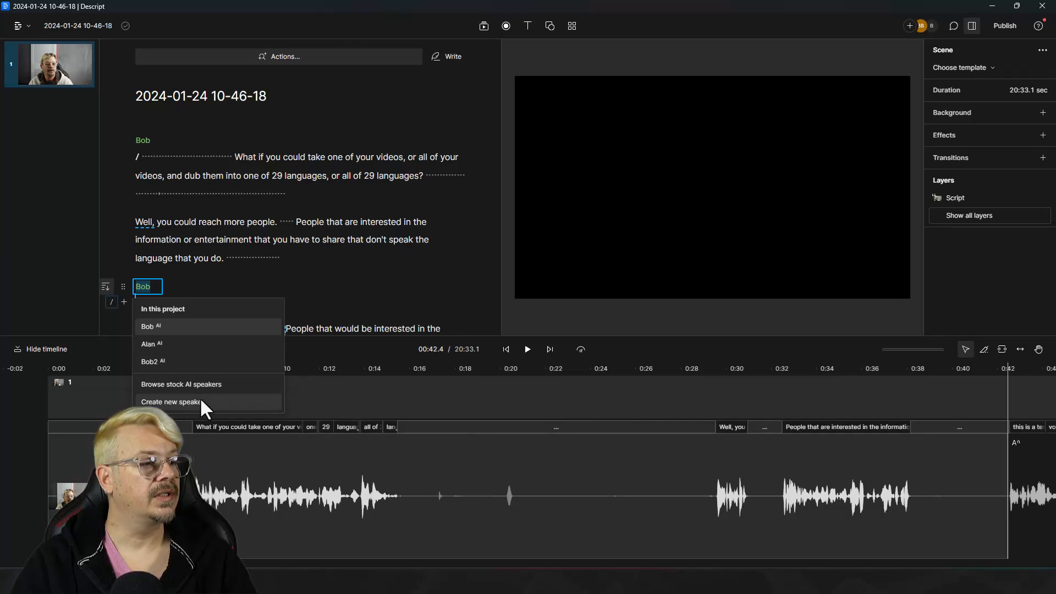
{"action": "left_click", "coordinate": [212, 384]}
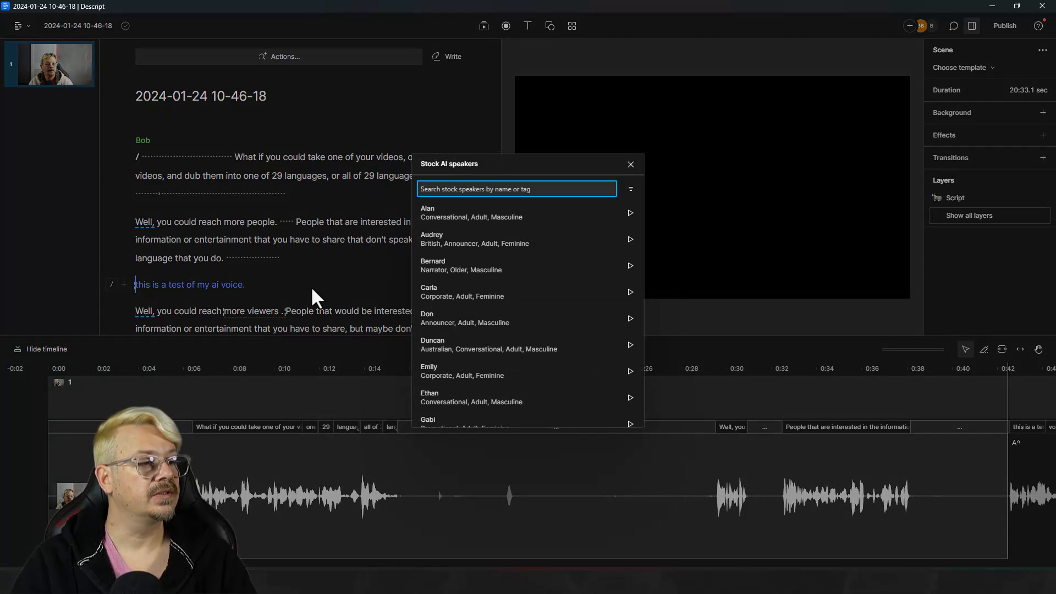
{"action": "left_click", "coordinate": [457, 210]}
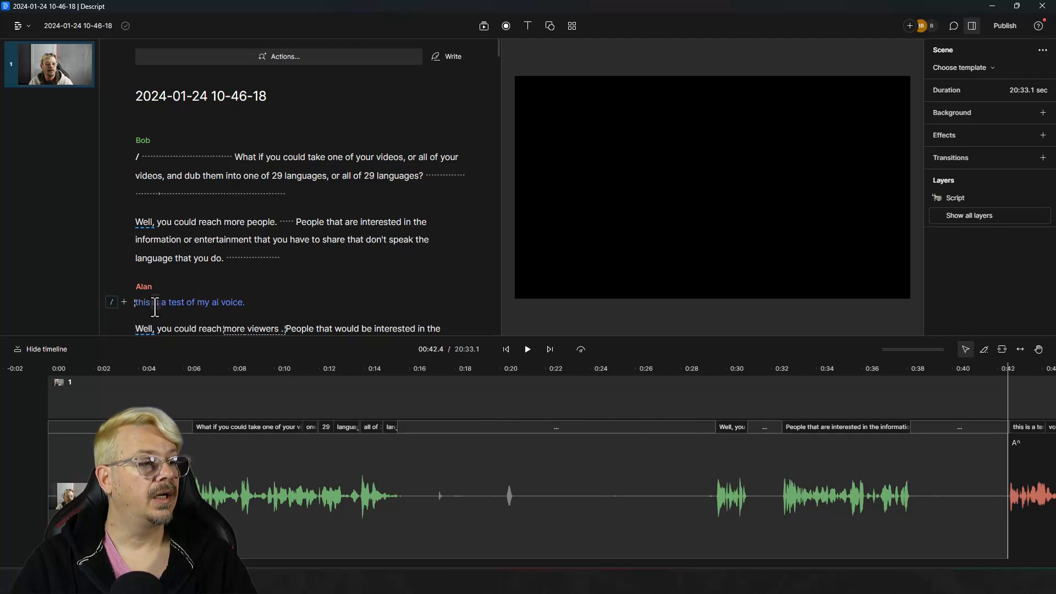
{"action": "left_click", "coordinate": [153, 306]}
{"action": "left_click", "coordinate": [138, 304]}
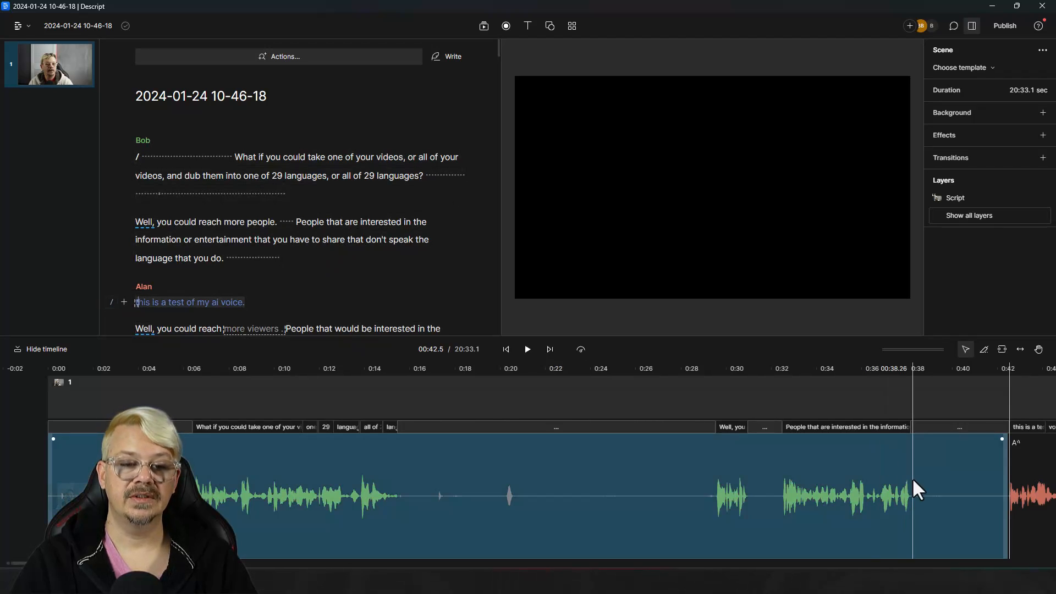
Assign the "Well, you could reach more viewers" paragraph back to the original speaker and play it back
{"action": "scroll", "coordinate": [912, 477], "scroll_direction": "right", "scroll_amount": 5}
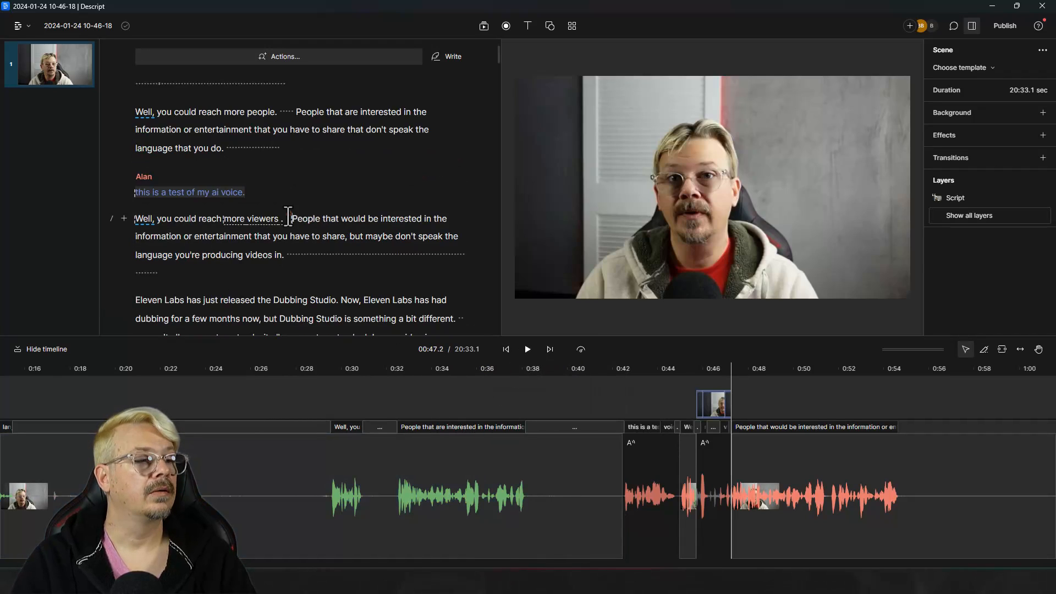
{"action": "left_click", "coordinate": [284, 220]}
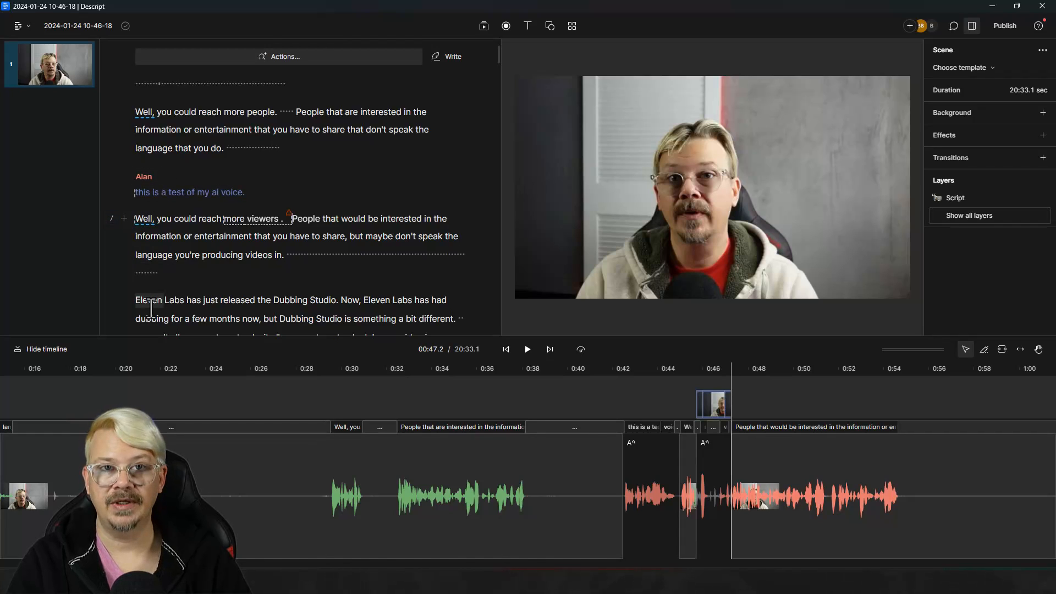
{"action": "mouse_move", "coordinate": [238, 220]}
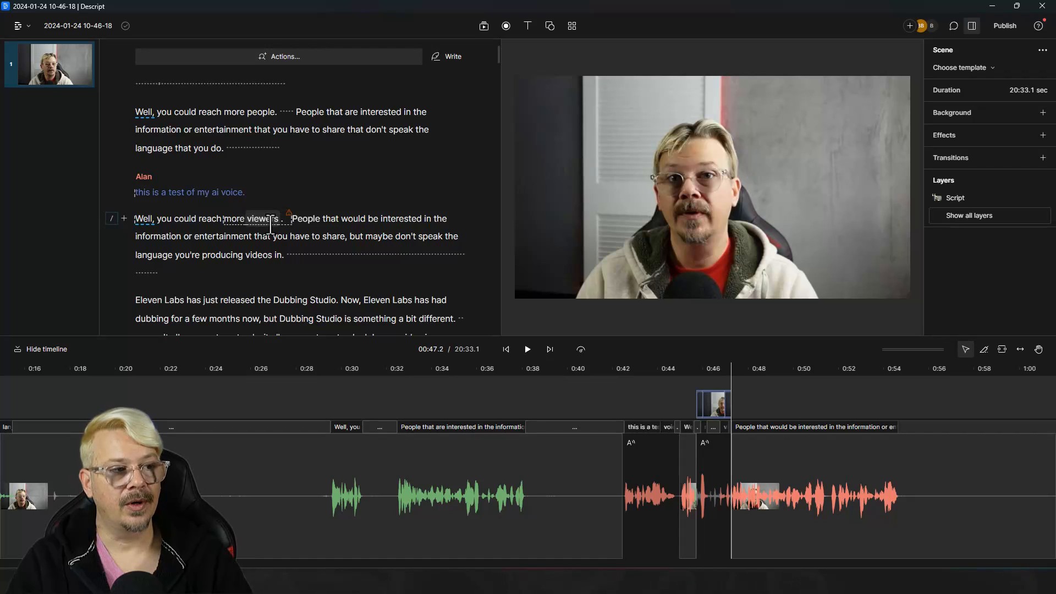
{"action": "mouse_move", "coordinate": [274, 220]}
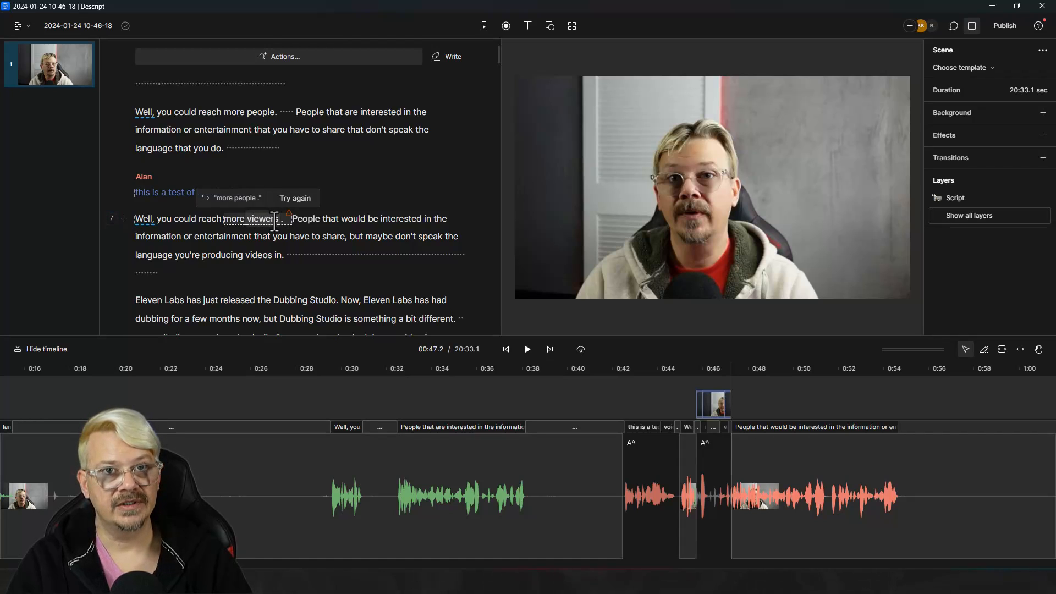
{"action": "left_click", "coordinate": [134, 219]}
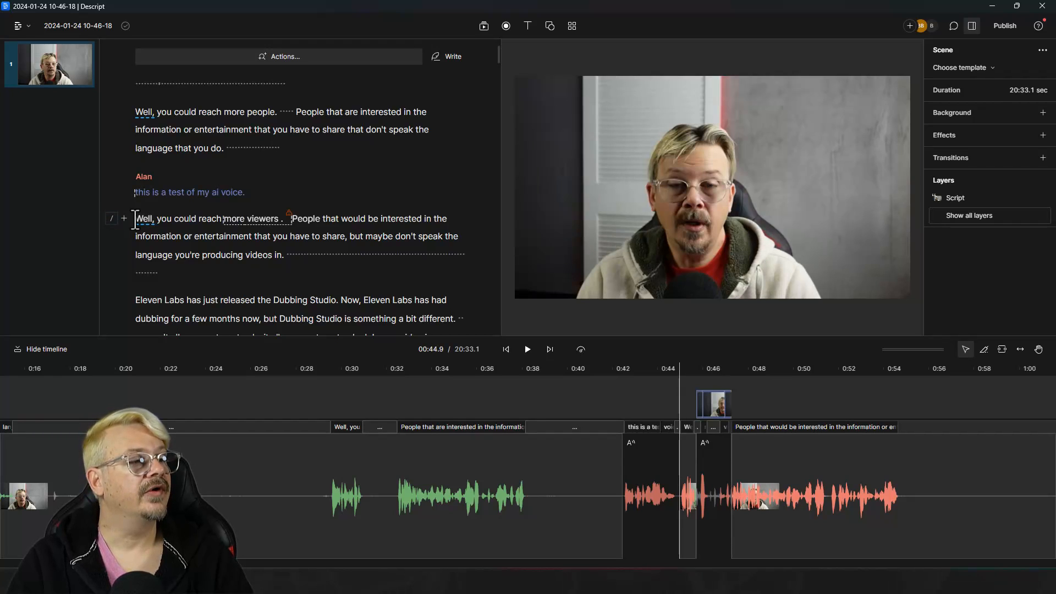
{"action": "key", "text": "@"}
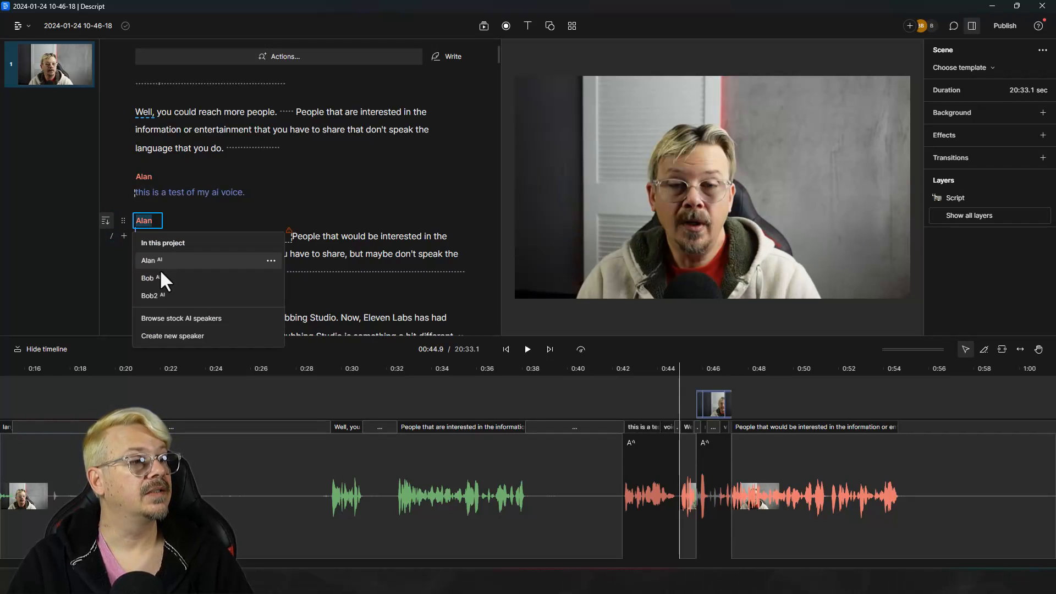
{"action": "left_click", "coordinate": [160, 278]}
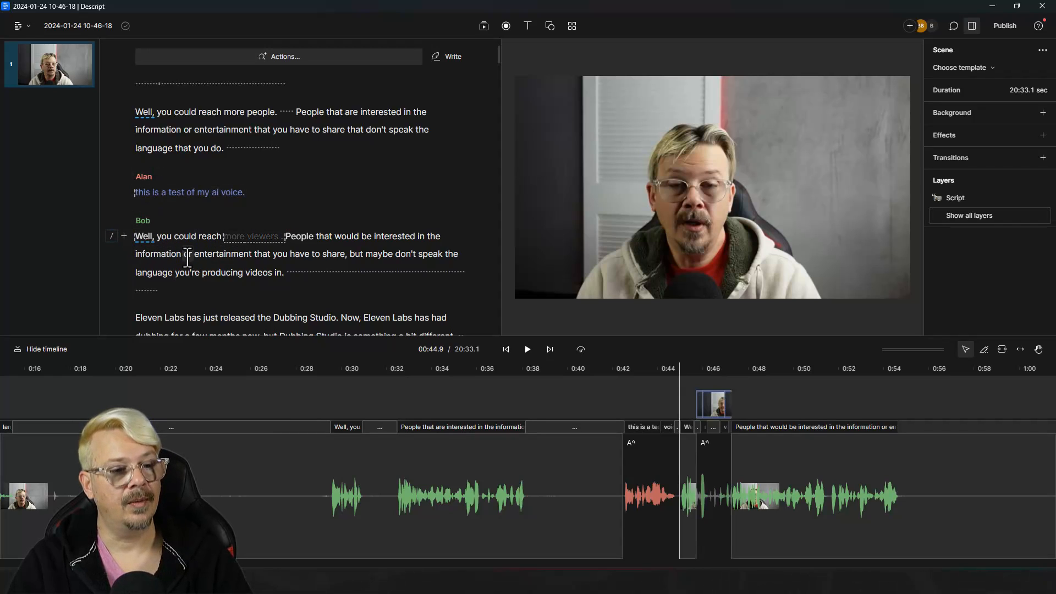
{"action": "left_click", "coordinate": [529, 350]}
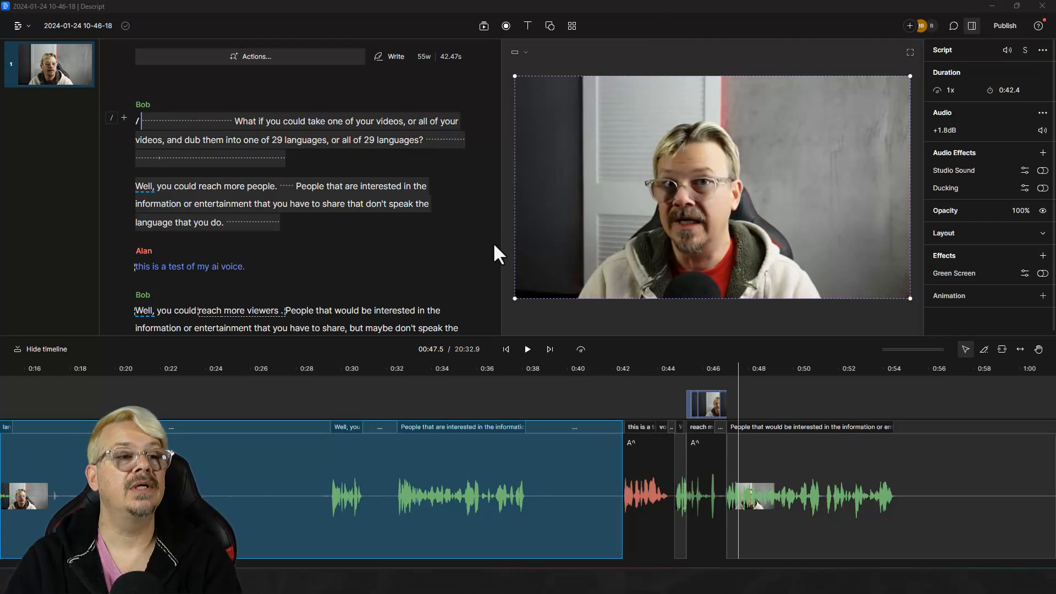
Add captions to the video using the Classic: Outline template from the captions gallery
{"action": "left_click", "coordinate": [572, 26]}
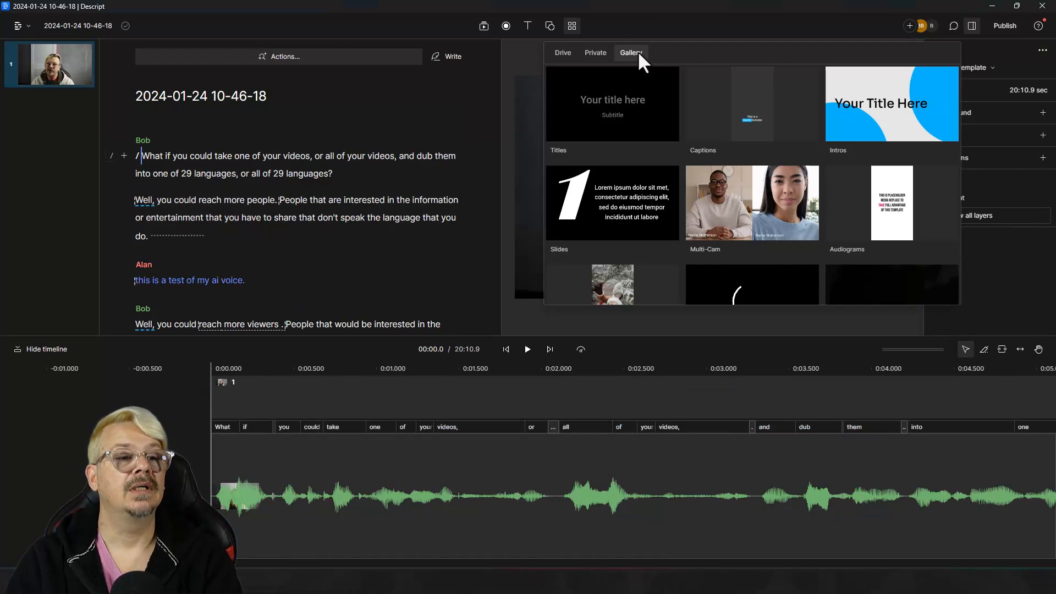
{"action": "left_click", "coordinate": [766, 122]}
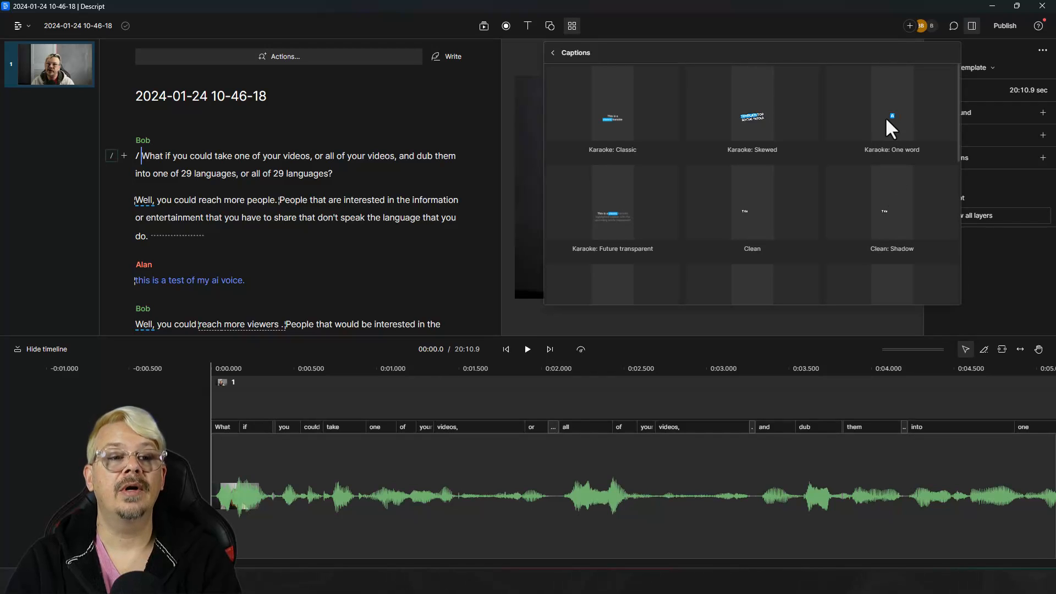
{"action": "scroll", "coordinate": [883, 223], "scroll_direction": "down", "scroll_amount": 5}
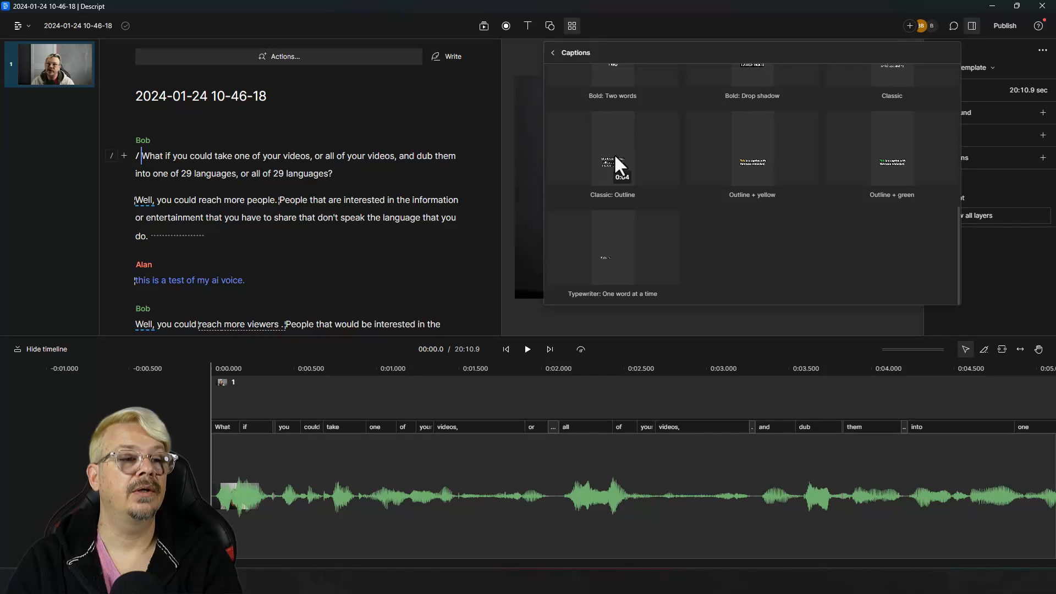
{"action": "left_click", "coordinate": [614, 155]}
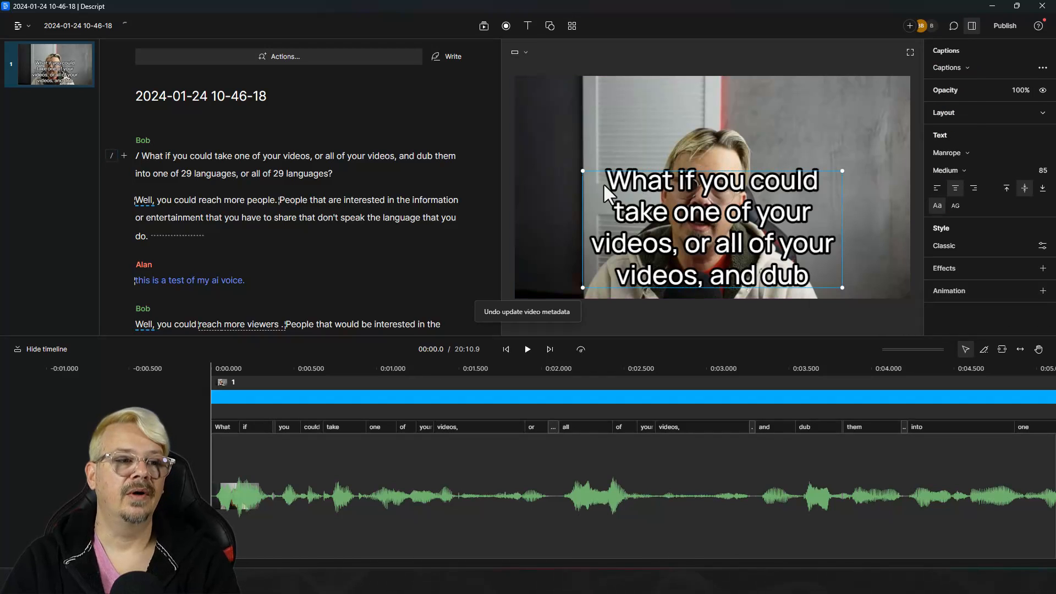
Resize the captions box into a single-line strip spanning the full width of the frame along its bottom edge
{"action": "left_click_drag", "start_coordinate": [584, 172], "coordinate": [532, 254]}
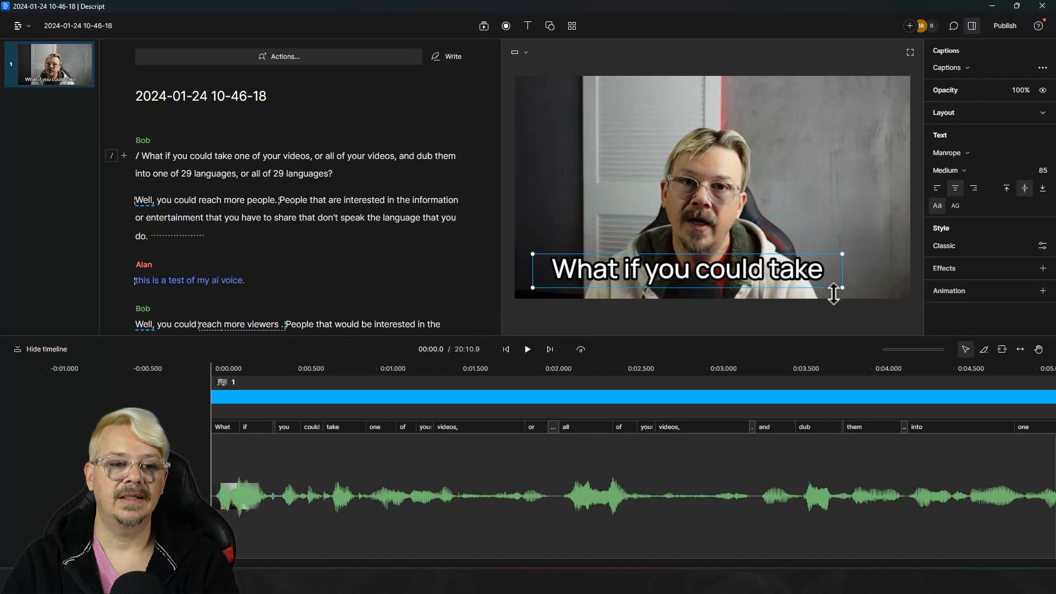
{"action": "left_click_drag", "start_coordinate": [845, 289], "coordinate": [910, 290]}
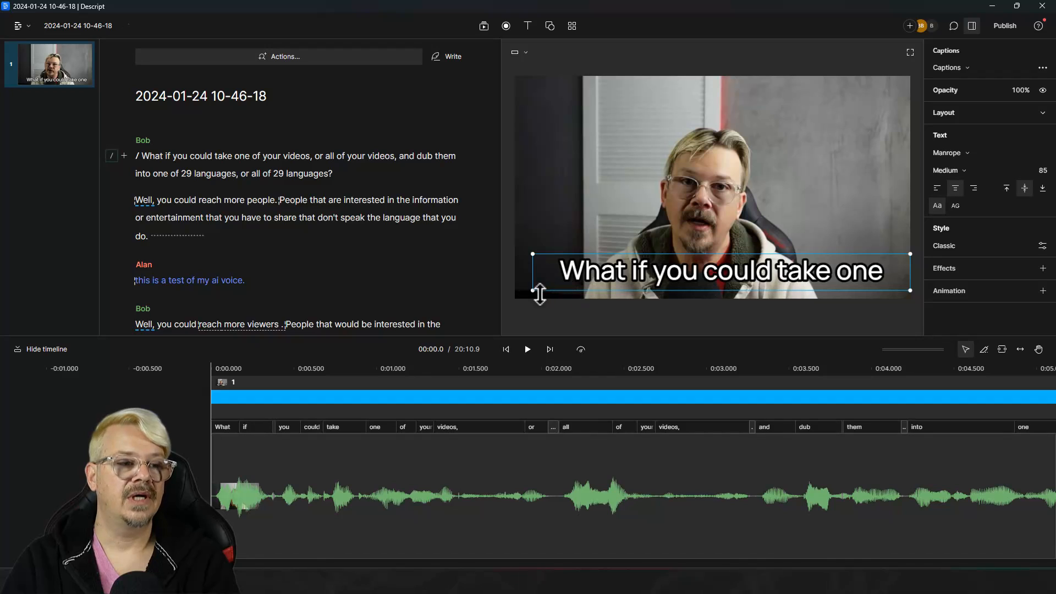
{"action": "left_click_drag", "start_coordinate": [533, 291], "coordinate": [514, 297]}
Add active word styling to the captions with a red ff0000 fill, leaving future words unstyled
{"action": "left_click", "coordinate": [1041, 246]}
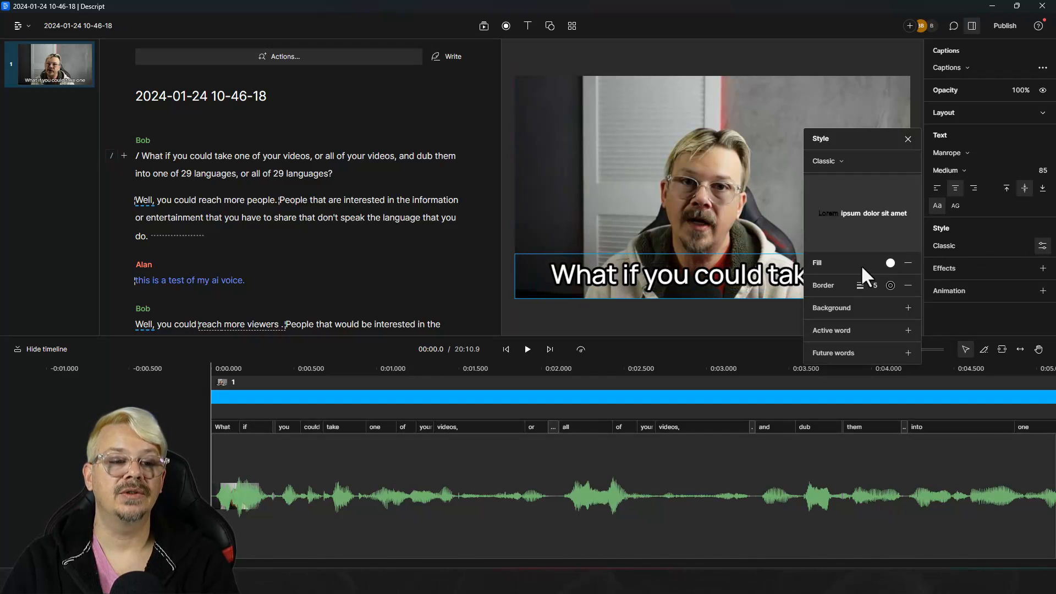
{"action": "left_click", "coordinate": [908, 330]}
{"action": "left_click", "coordinate": [908, 406]}
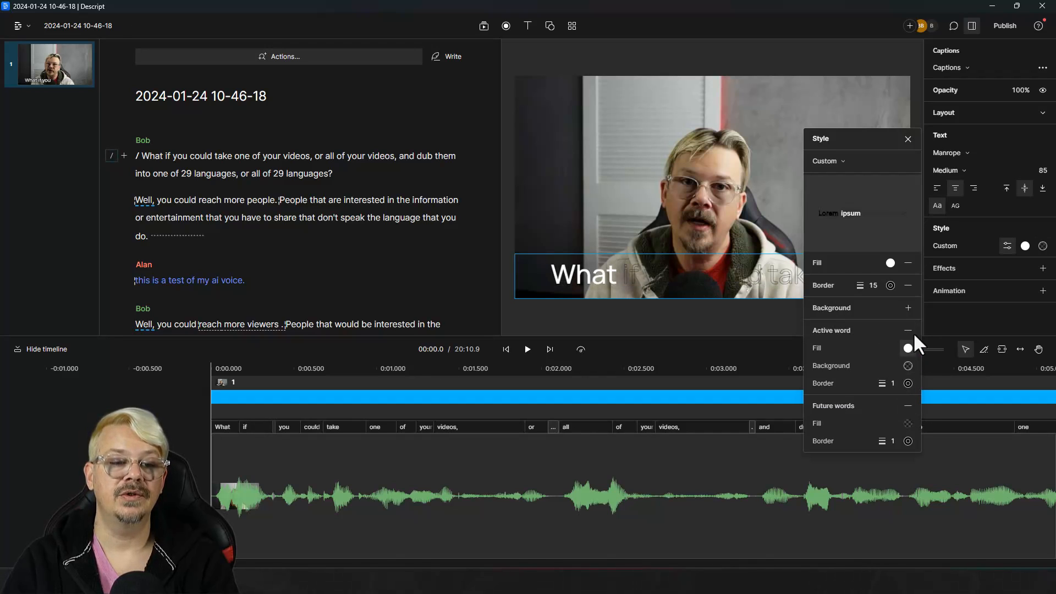
{"action": "left_click", "coordinate": [527, 350]}
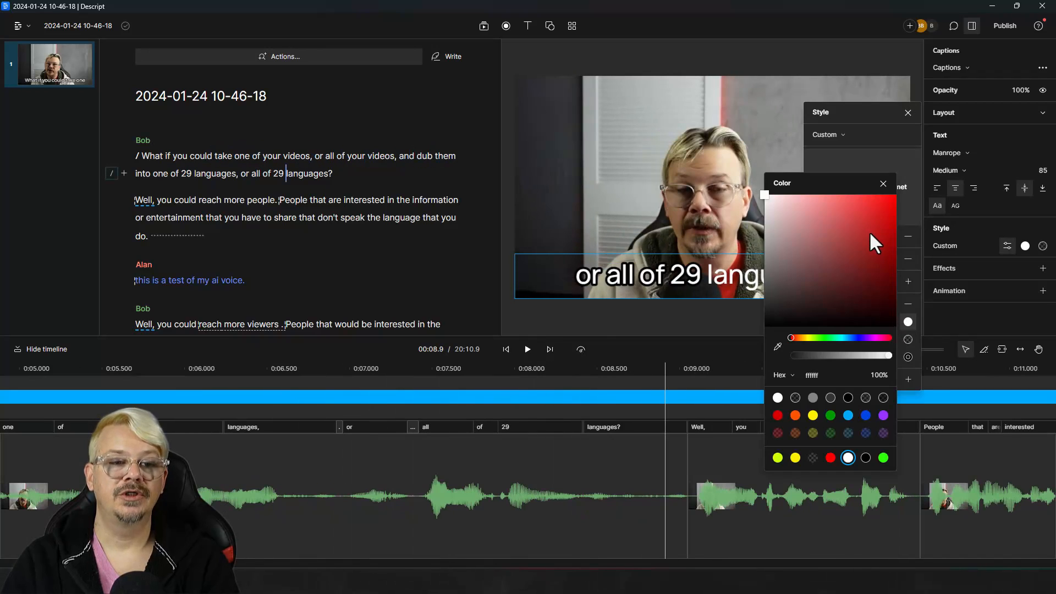
{"action": "mouse_move", "coordinate": [869, 231]}
{"action": "left_mouse_down"}
{"action": "mouse_move", "coordinate": [880, 200]}
{"action": "mouse_move", "coordinate": [895, 192]}
{"action": "left_mouse_up"}
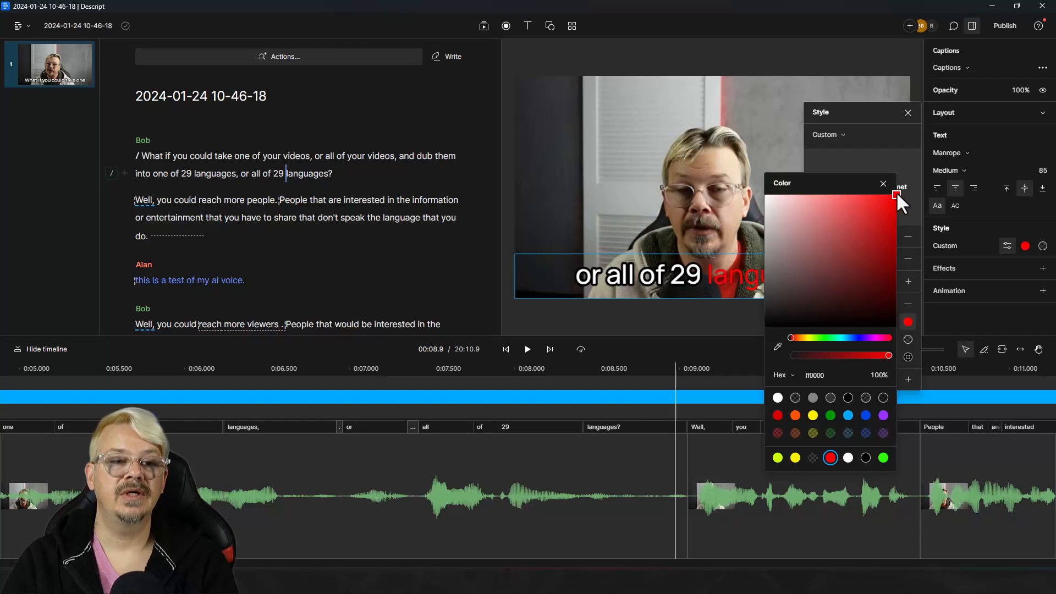
{"action": "left_click", "coordinate": [727, 348]}
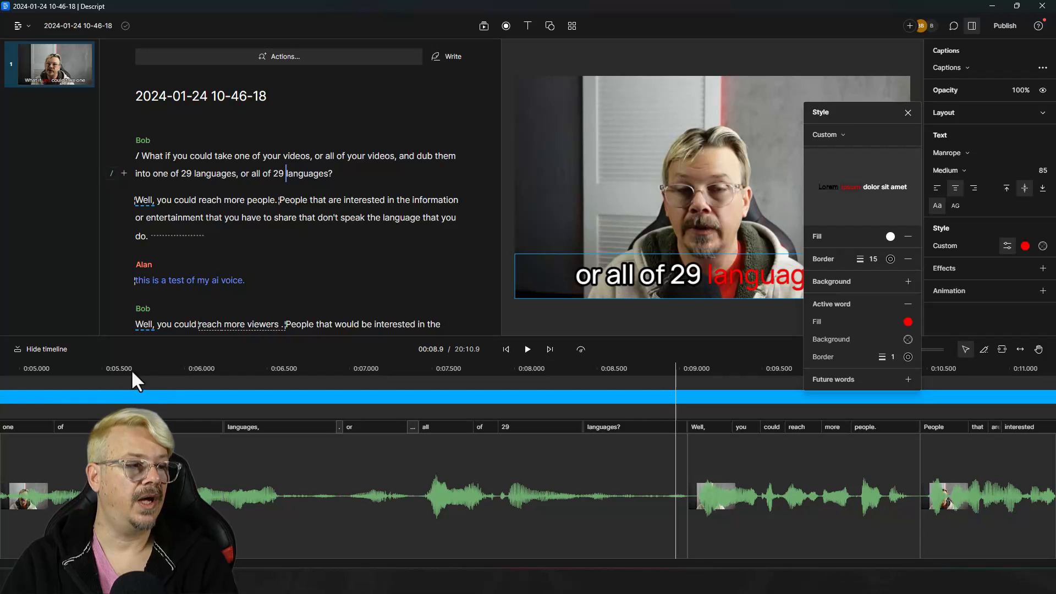
Move through different points of the first paragraphs to check how the captions highlight each active word
{"action": "left_click_drag", "start_coordinate": [131, 368], "coordinate": [378, 443]}
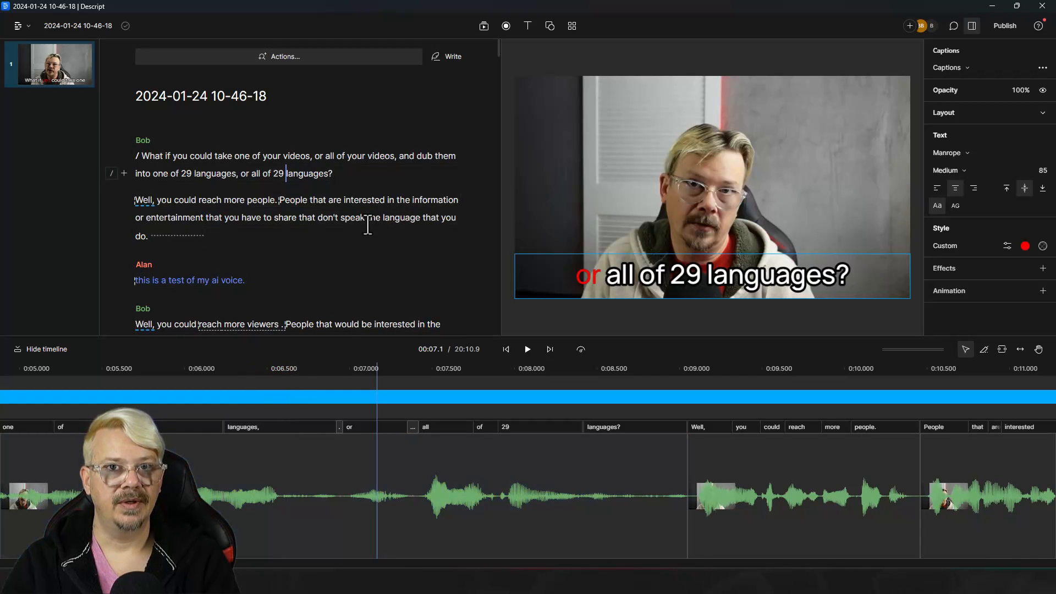
{"action": "left_click", "coordinate": [248, 200]}
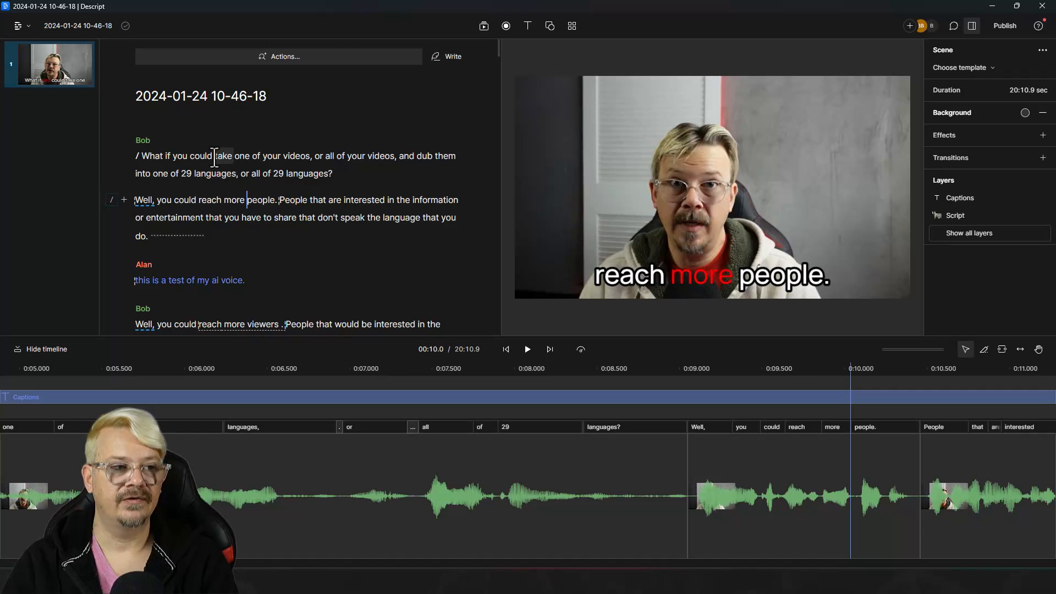
{"action": "left_click_drag", "start_coordinate": [215, 157], "coordinate": [380, 215]}
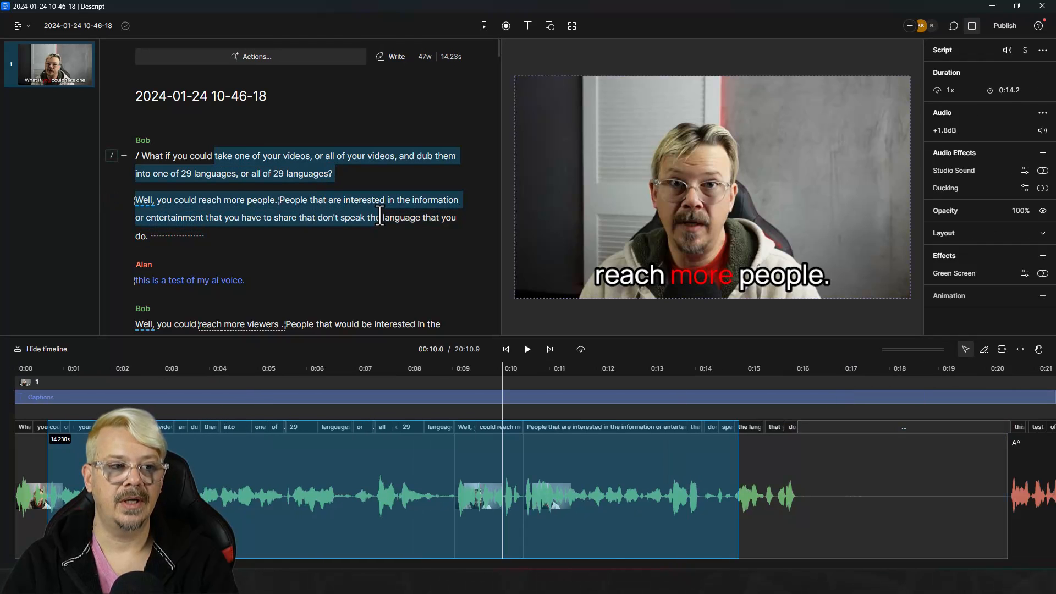
{"action": "key", "text": "Left"}
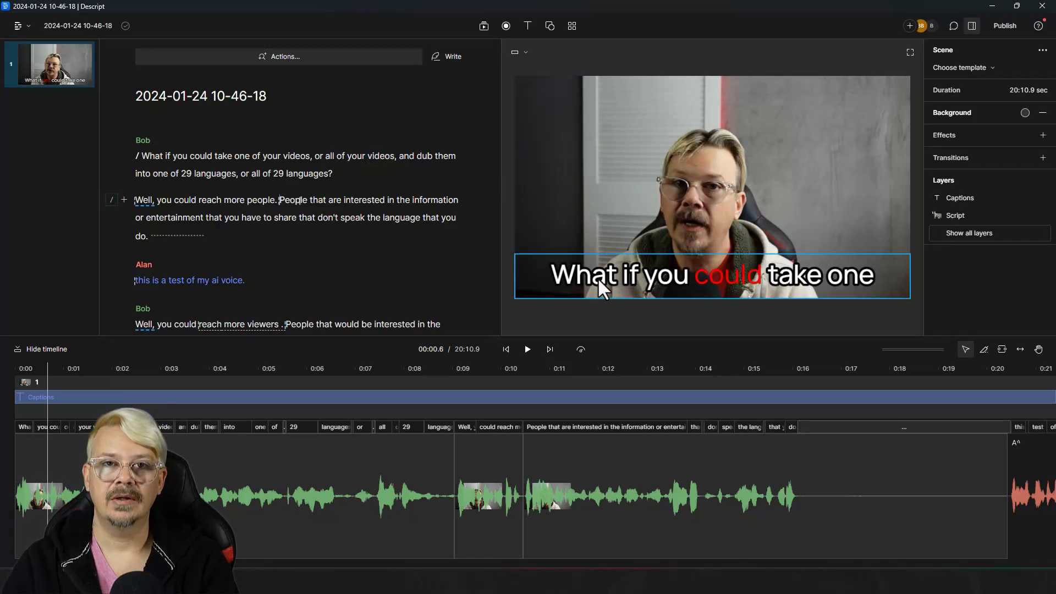
{"action": "left_click", "coordinate": [286, 156]}
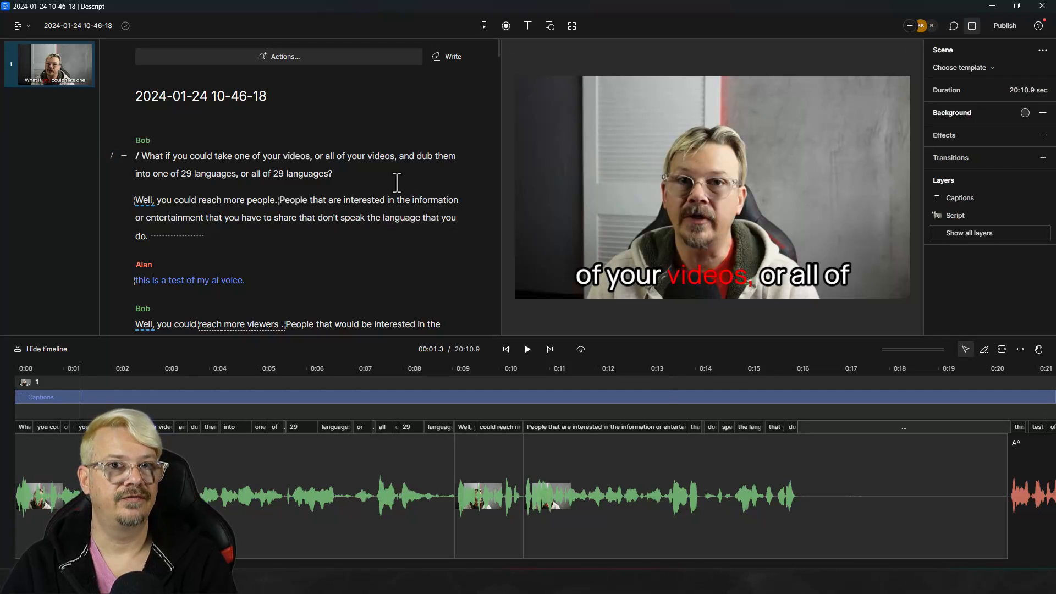
{"action": "left_click", "coordinate": [271, 212]}
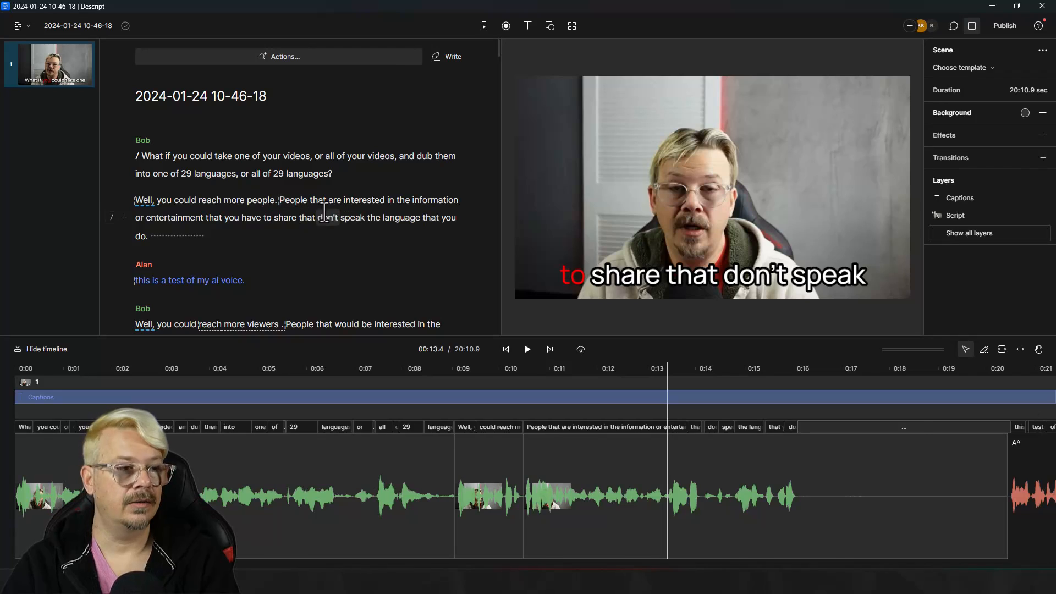
Open the transcript correction for the second "videos" in the first paragraph and close it without correcting anything
{"action": "double_click", "coordinate": [381, 156]}
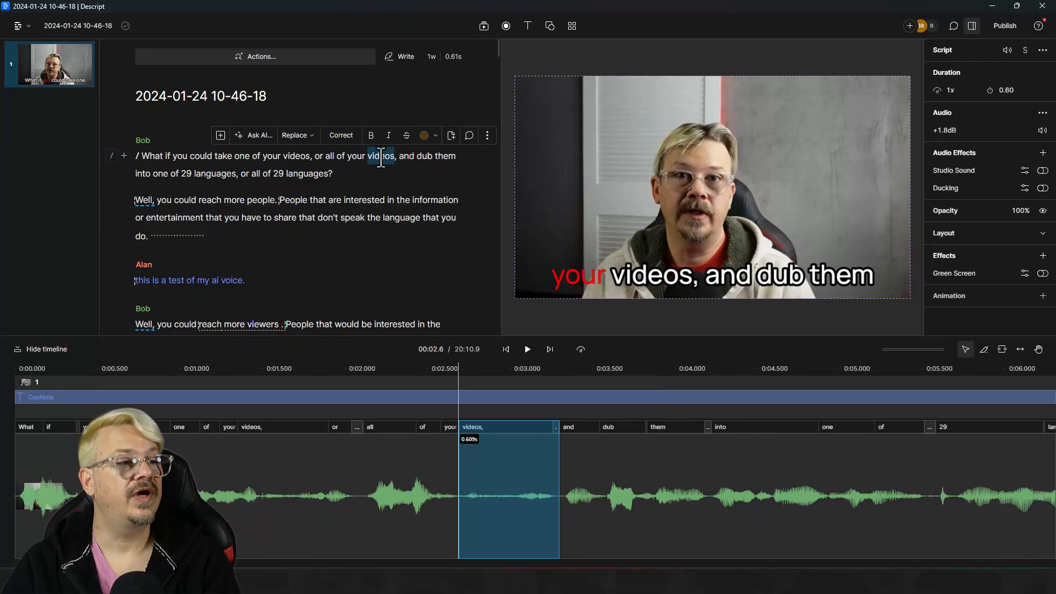
{"action": "left_click", "coordinate": [341, 135]}
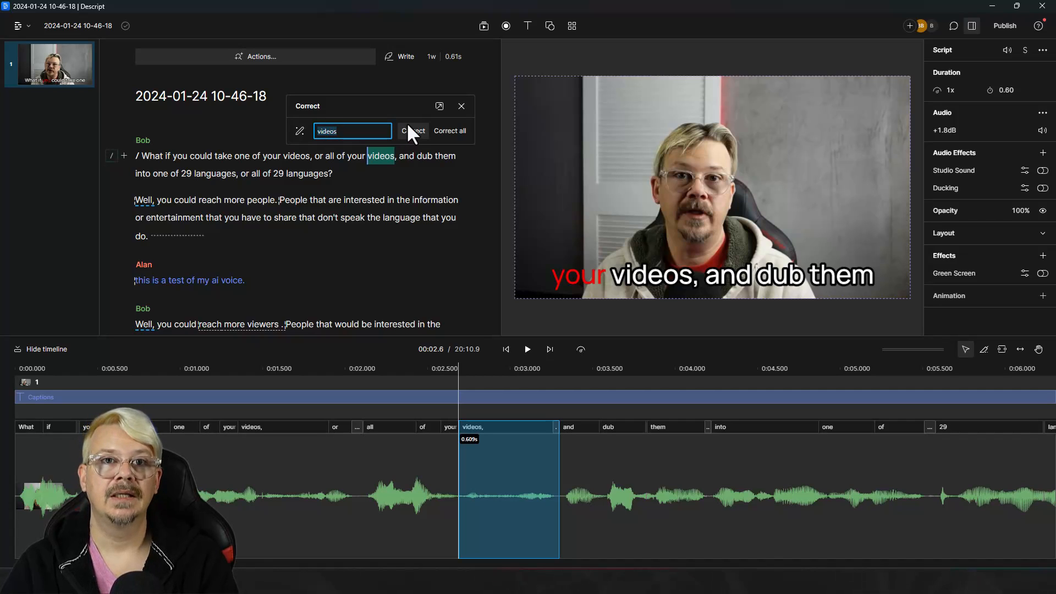
{"action": "left_click", "coordinate": [461, 106]}
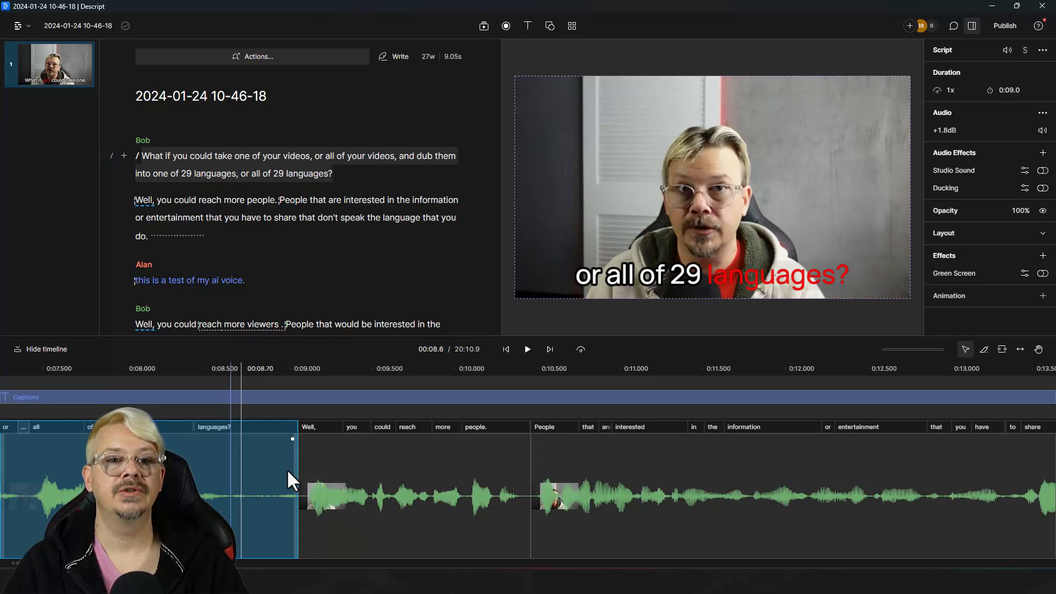
Turn on Studio Sound for the "People that are interested in the information" clip and play it back
{"action": "left_click", "coordinate": [734, 500]}
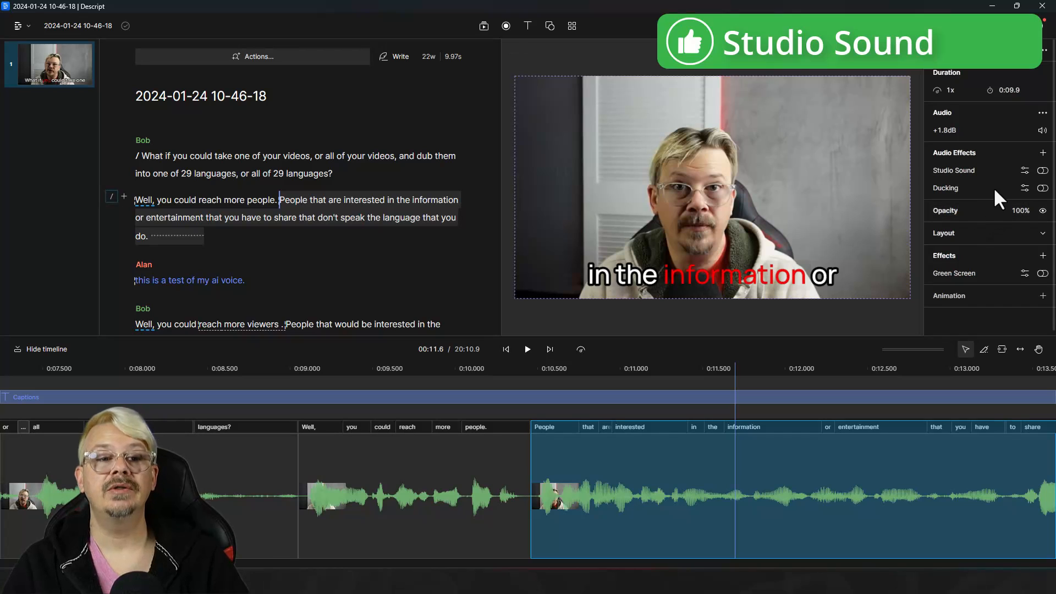
{"action": "left_click", "coordinate": [1043, 171]}
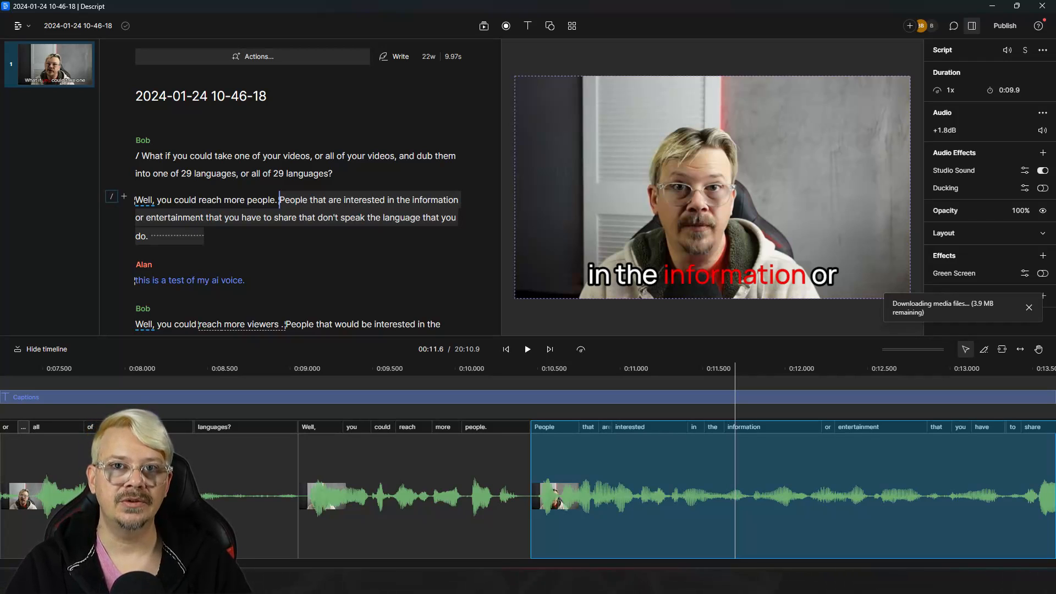
{"action": "left_click", "coordinate": [528, 351]}
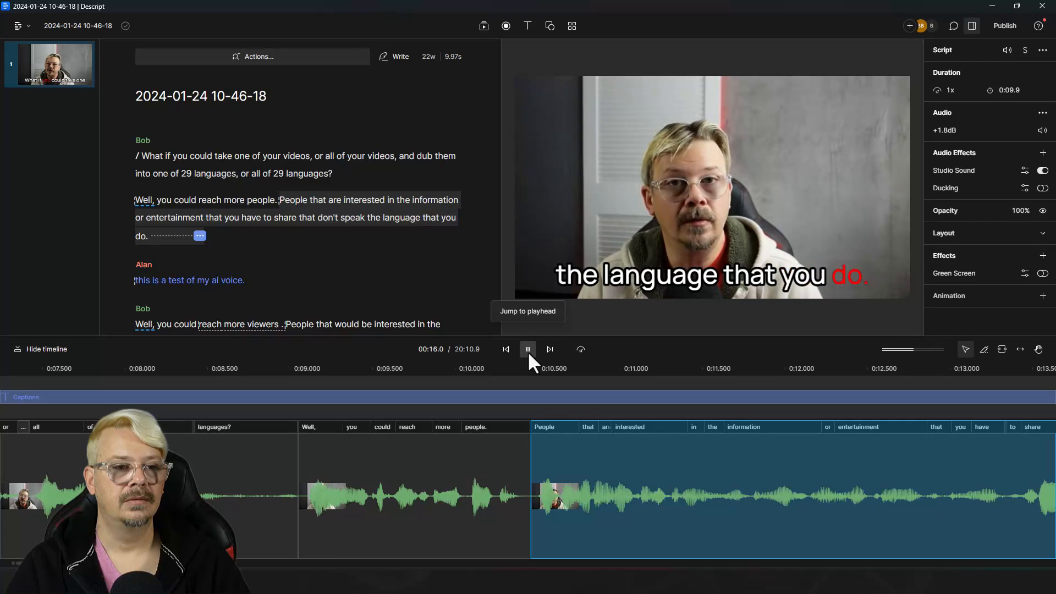
{"action": "left_click", "coordinate": [529, 354]}
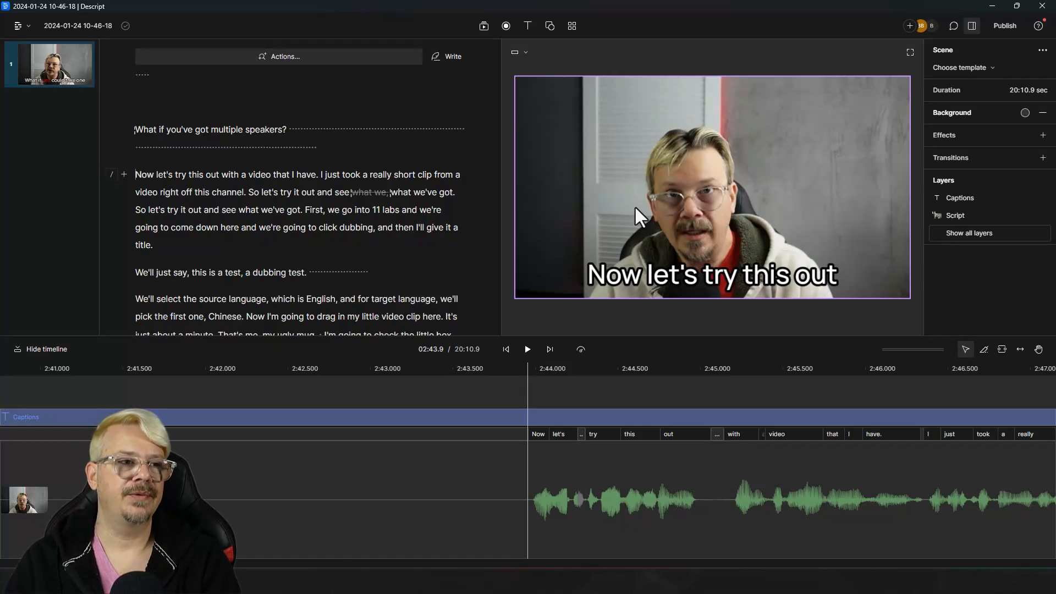
Insert a Text layer at "Now let's try this out" and place it in the upper-left corner of the video frame
{"action": "left_click", "coordinate": [138, 174]}
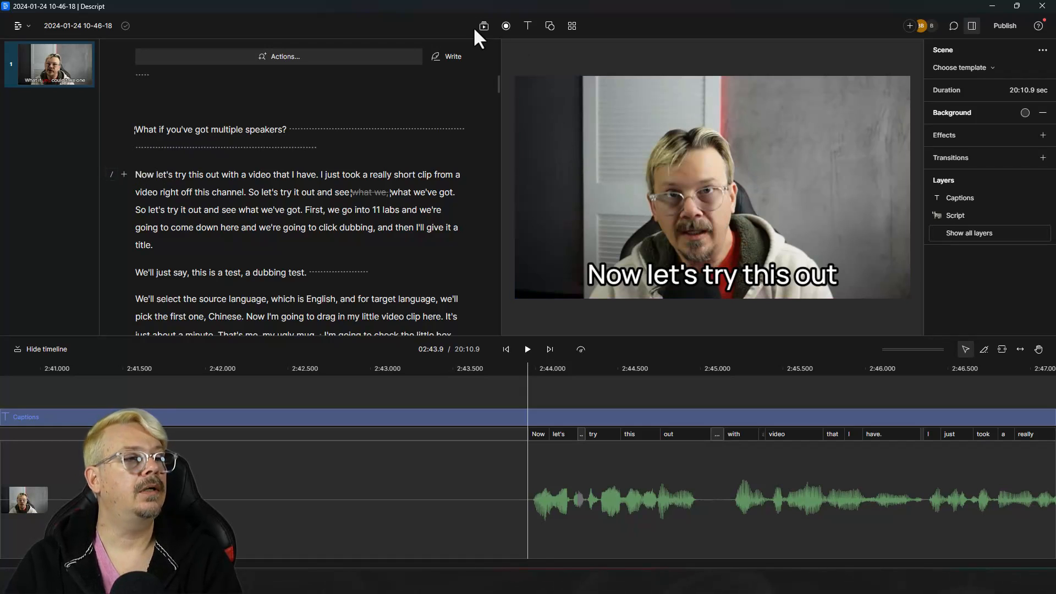
{"action": "left_click", "coordinate": [528, 25]}
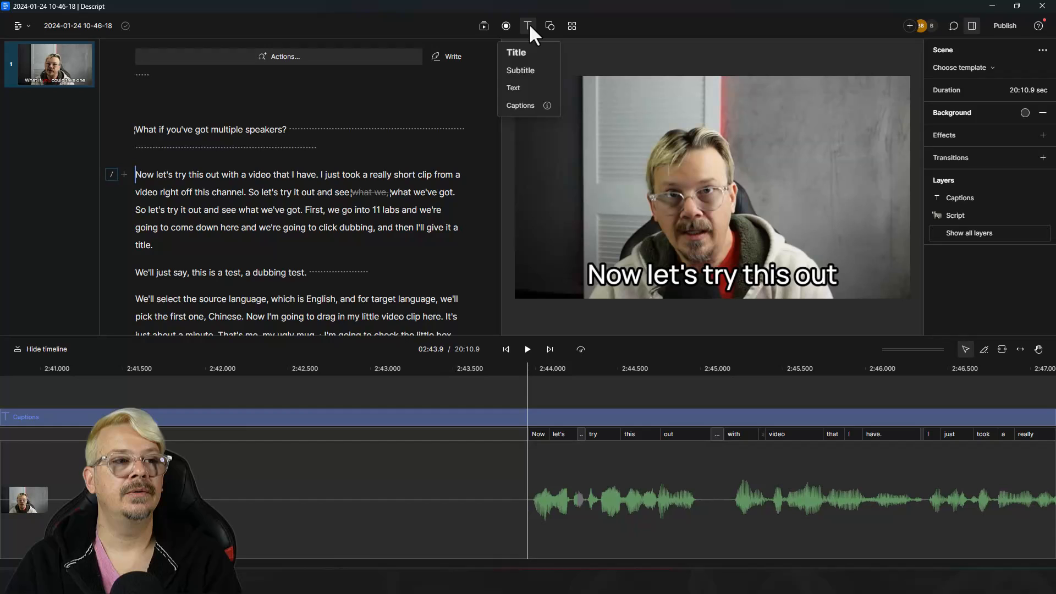
{"action": "left_click", "coordinate": [524, 86]}
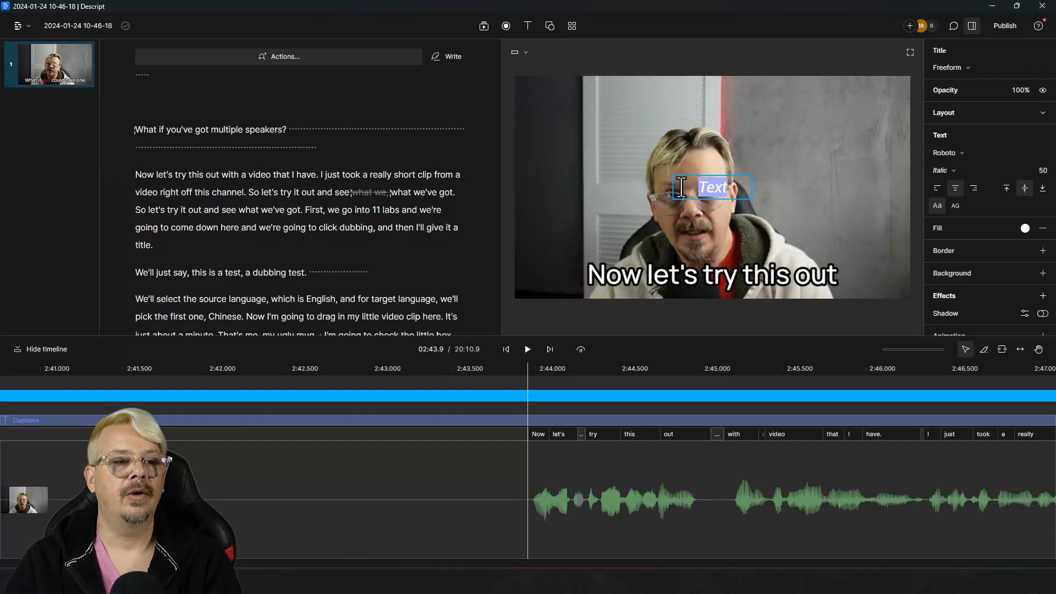
{"action": "left_click", "coordinate": [630, 186]}
{"action": "left_click_drag", "start_coordinate": [727, 188], "coordinate": [569, 93]}
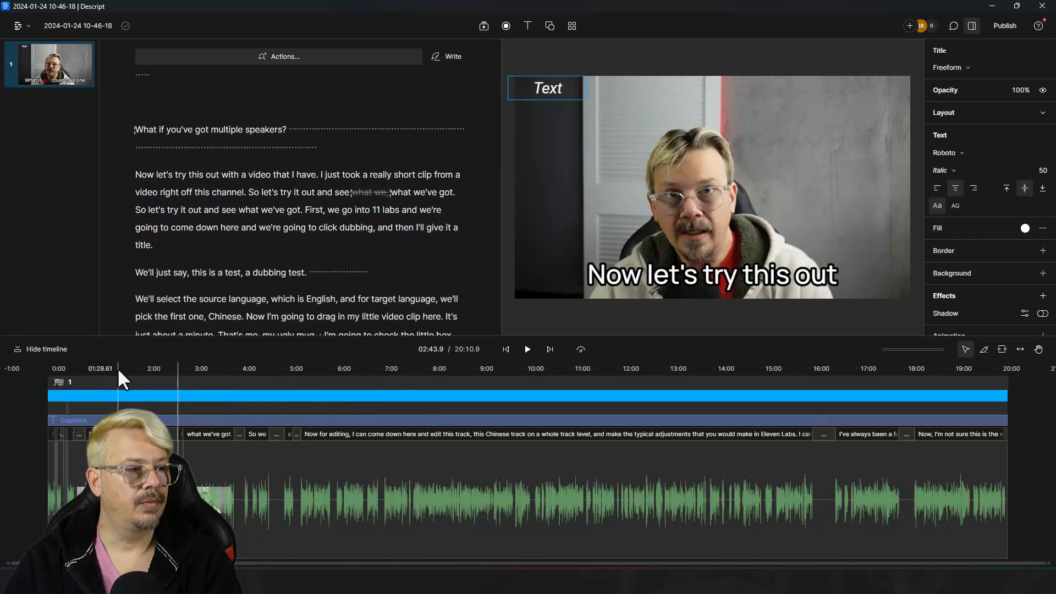
Trim the Text layer on the timeline so it runs from about 6:05 to about 8:40
{"action": "left_click_drag", "start_coordinate": [118, 367], "coordinate": [376, 369]}
{"action": "scroll", "coordinate": [308, 244], "scroll_direction": "down", "scroll_amount": 3}
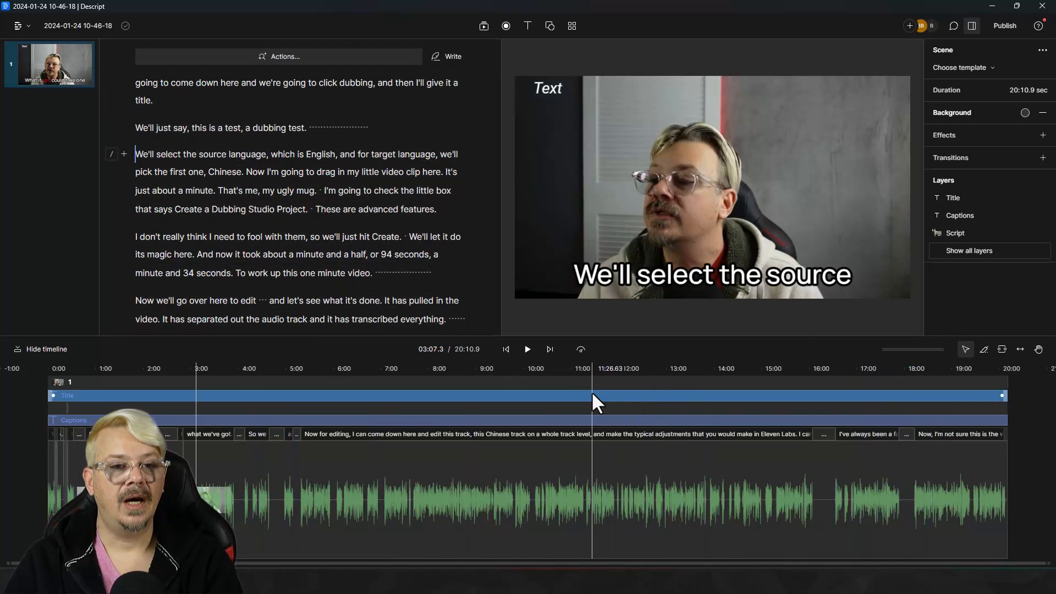
{"action": "left_click_drag", "start_coordinate": [51, 395], "coordinate": [350, 399]}
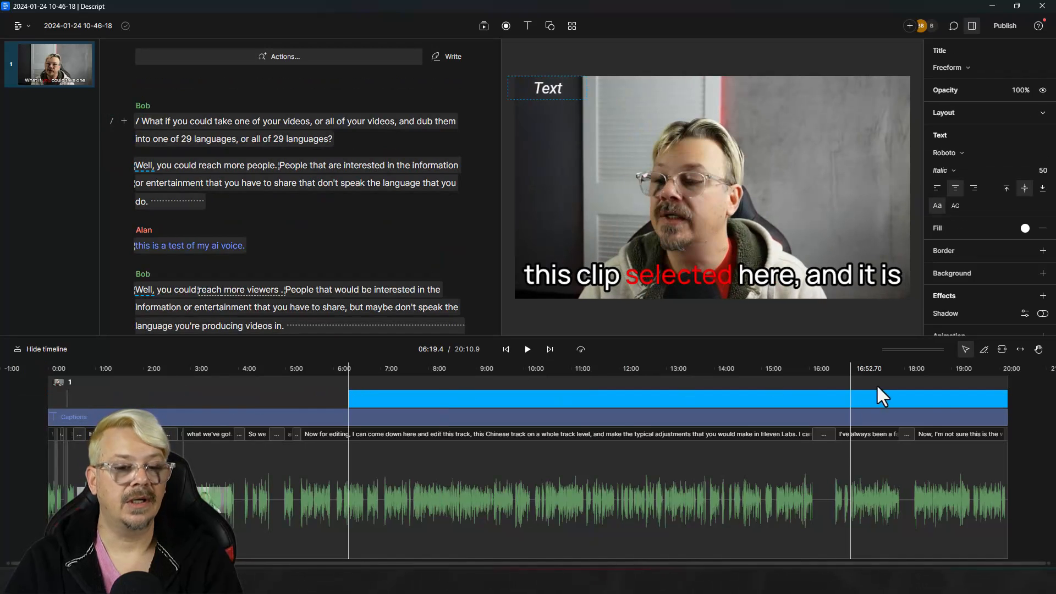
{"action": "left_click_drag", "start_coordinate": [1001, 395], "coordinate": [967, 396]}
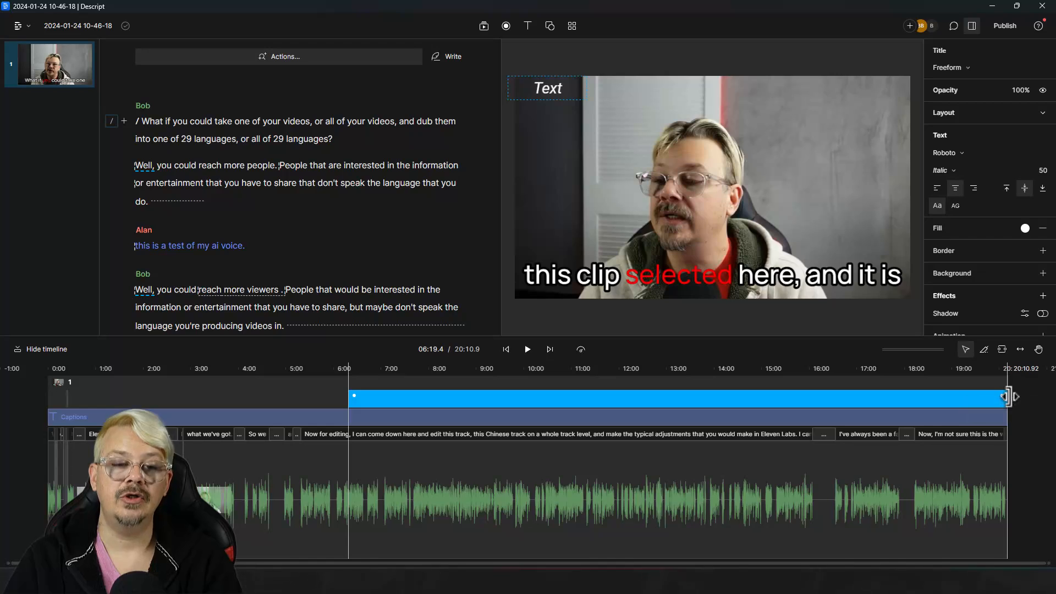
{"action": "left_click_drag", "start_coordinate": [899, 391], "coordinate": [473, 401]}
Scrub across the trimmed Text layer to preview when it shows, and delete the layer
{"action": "left_click", "coordinate": [404, 366]}
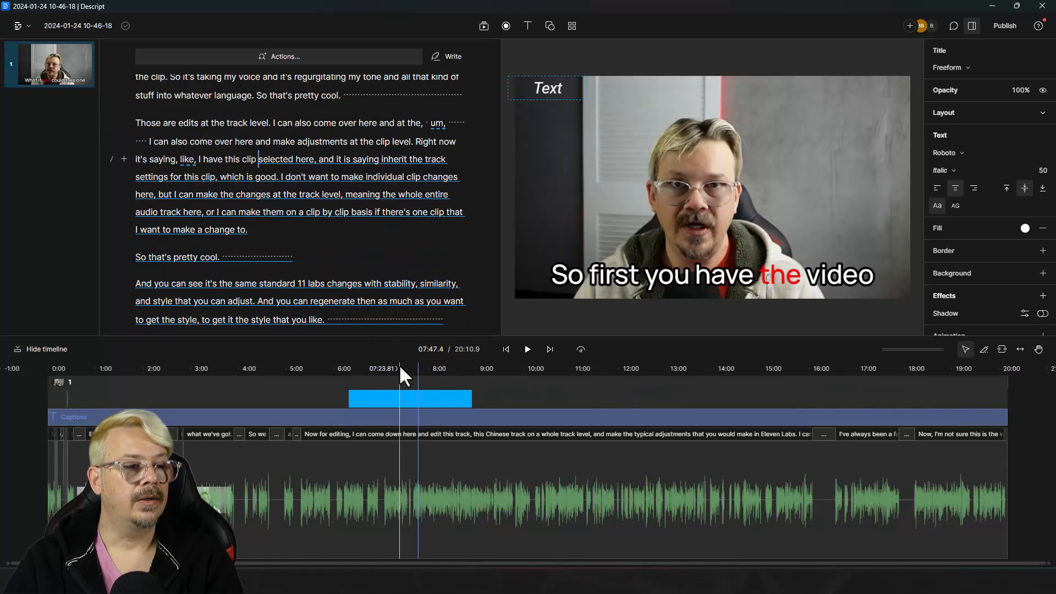
{"action": "left_click", "coordinate": [324, 368]}
{"action": "left_click_drag", "start_coordinate": [324, 371], "coordinate": [438, 384]}
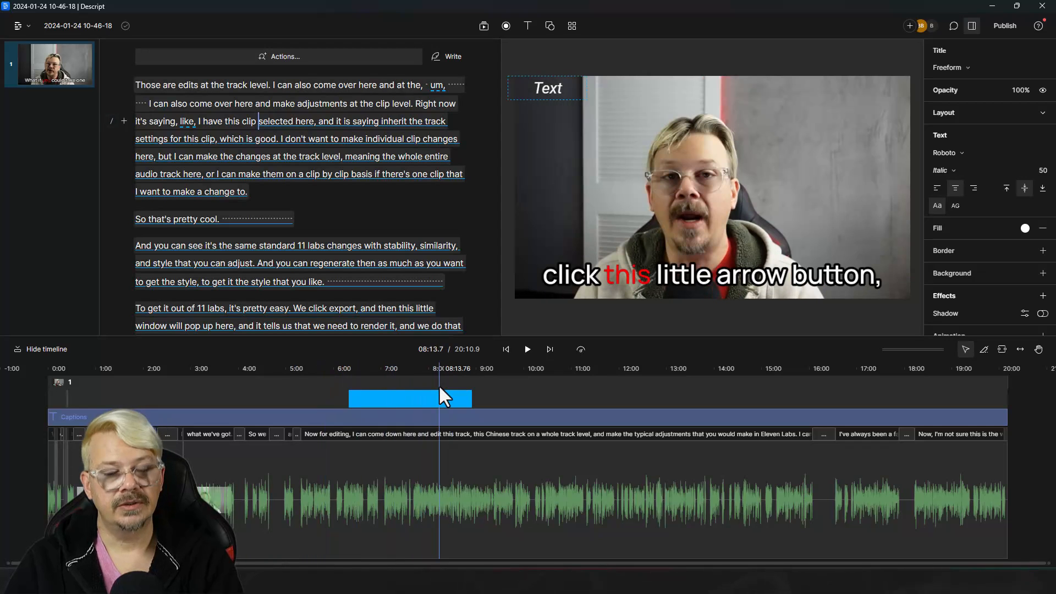
{"action": "left_click", "coordinate": [404, 392]}
{"action": "key", "text": "Delete"}
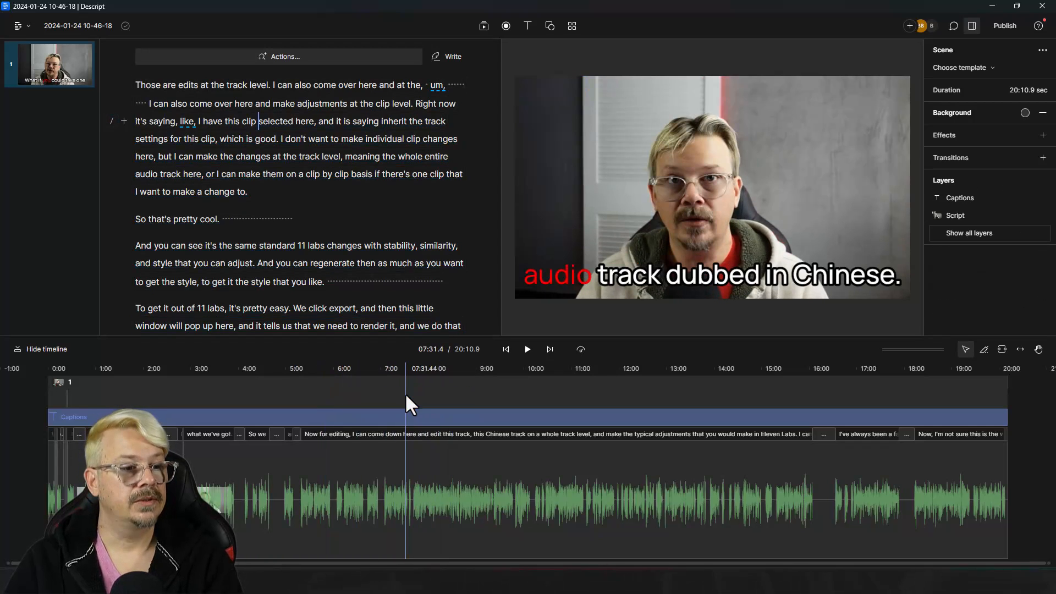
Add a Text layer over the passage from "We'll select the source language" to "we'll just hit Create." and place it in the frame's upper-left corner
{"action": "scroll", "coordinate": [358, 250], "scroll_direction": "up", "scroll_amount": 3}
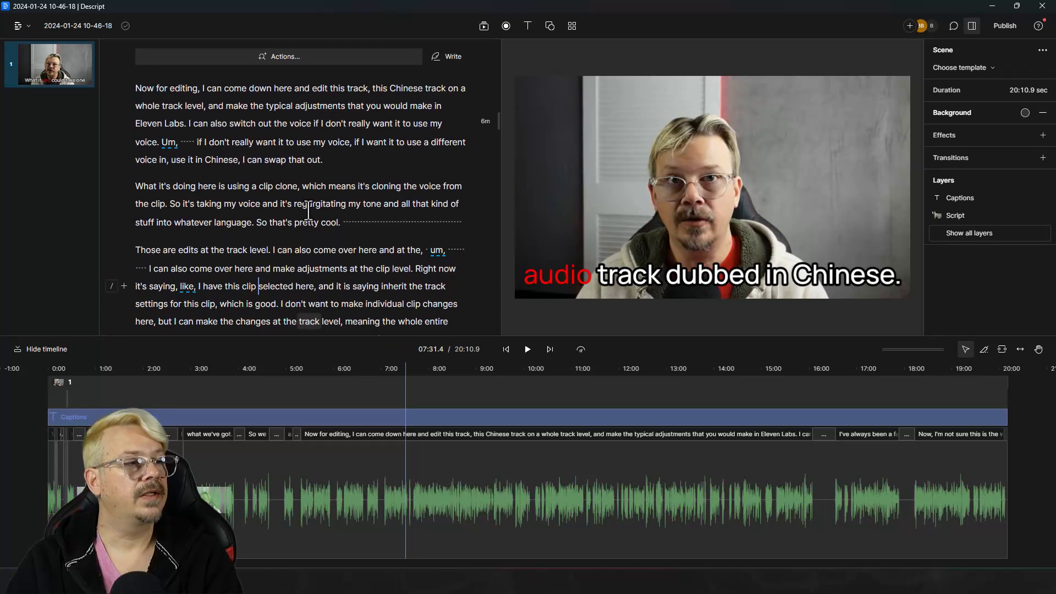
{"action": "scroll", "coordinate": [306, 226], "scroll_direction": "up", "scroll_amount": 2}
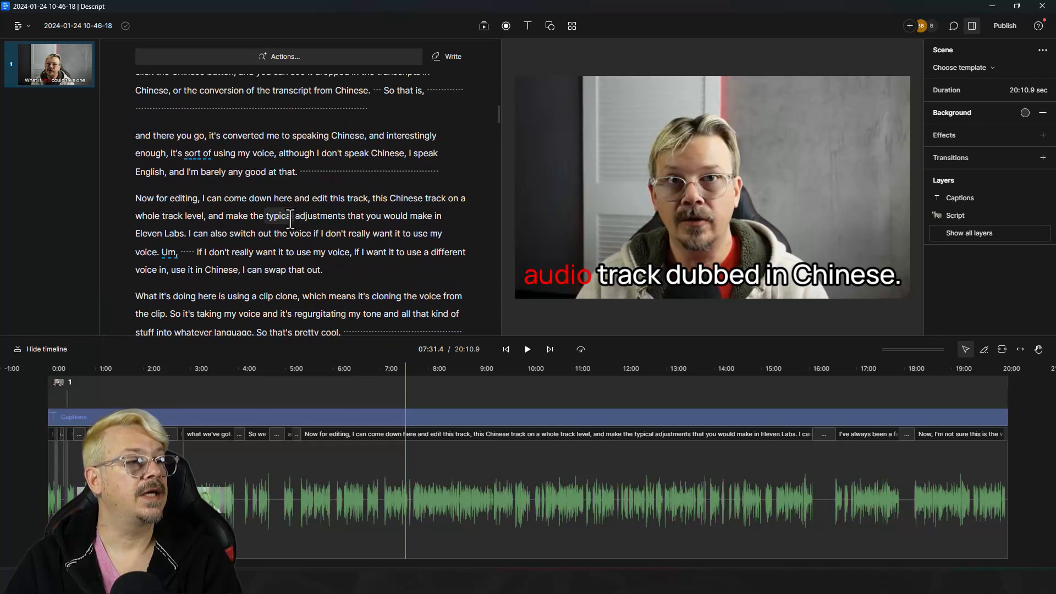
{"action": "scroll", "coordinate": [138, 195], "scroll_direction": "up", "scroll_amount": 3}
{"action": "left_click_drag", "start_coordinate": [133, 185], "coordinate": [402, 263]}
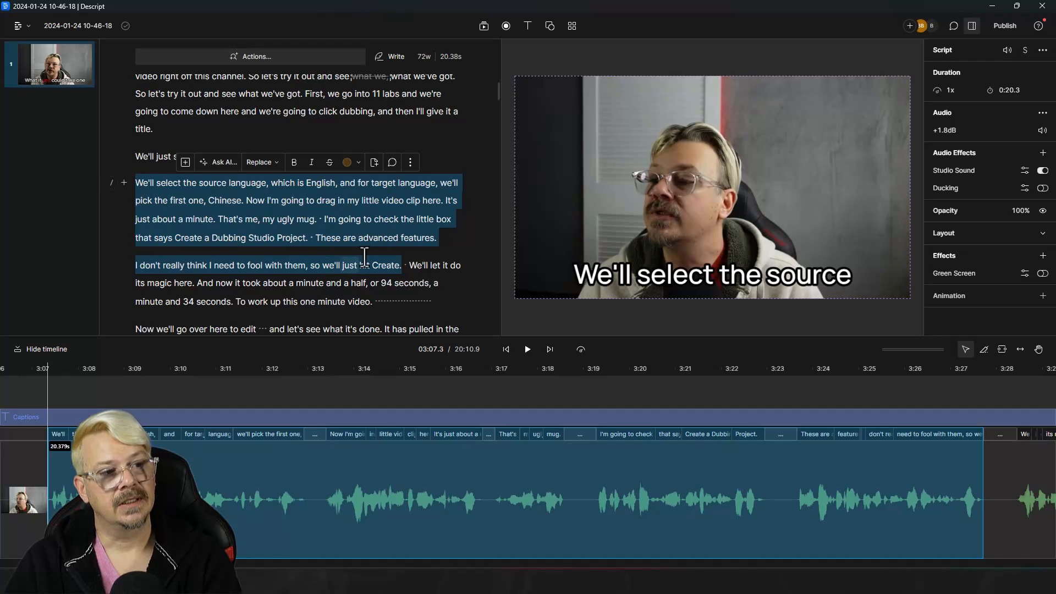
{"action": "left_click", "coordinate": [527, 26]}
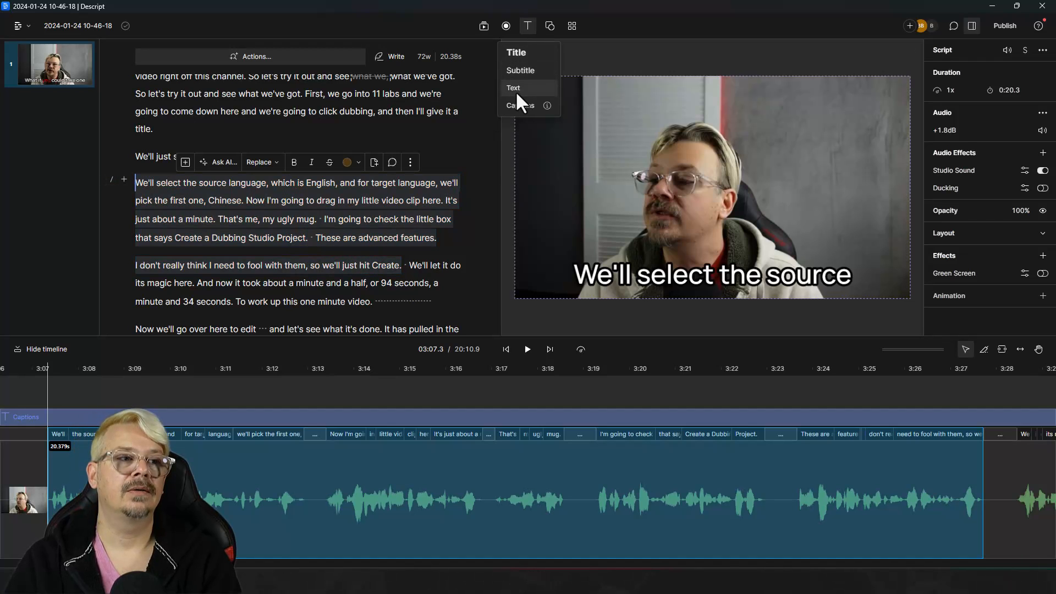
{"action": "left_click", "coordinate": [516, 89]}
{"action": "left_click_drag", "start_coordinate": [672, 179], "coordinate": [566, 97]}
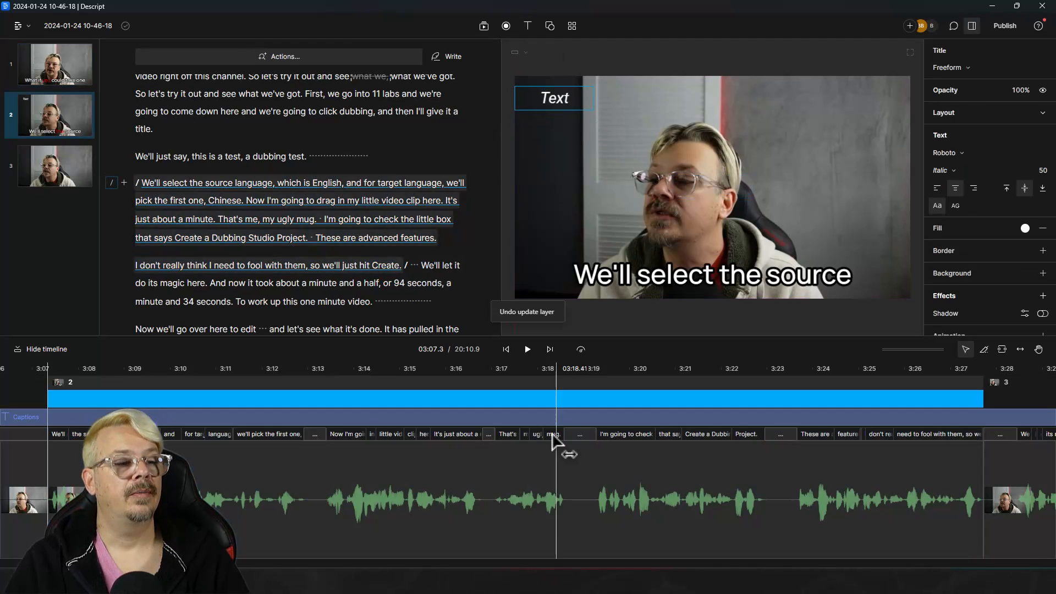
Examine the Text layer's span on the timeline and the scene boundaries around the passage from "We'll select the source language" to "we'll just hit Create."
{"action": "scroll", "coordinate": [417, 477], "scroll_direction": "down", "scroll_amount": 5}
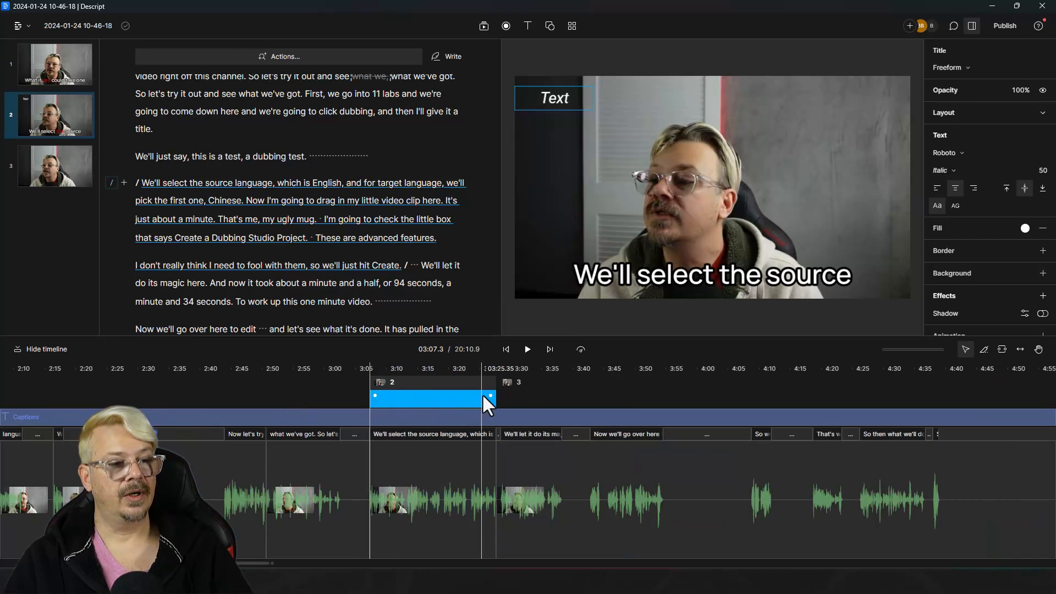
{"action": "left_click", "coordinate": [470, 450]}
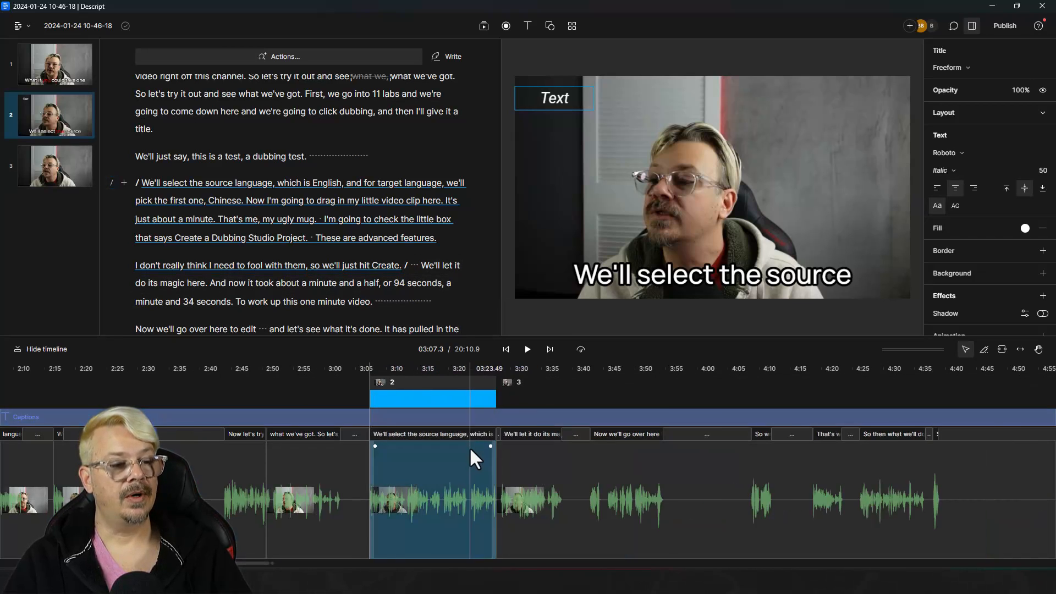
{"action": "scroll", "coordinate": [469, 446], "scroll_direction": "up", "scroll_amount": 5}
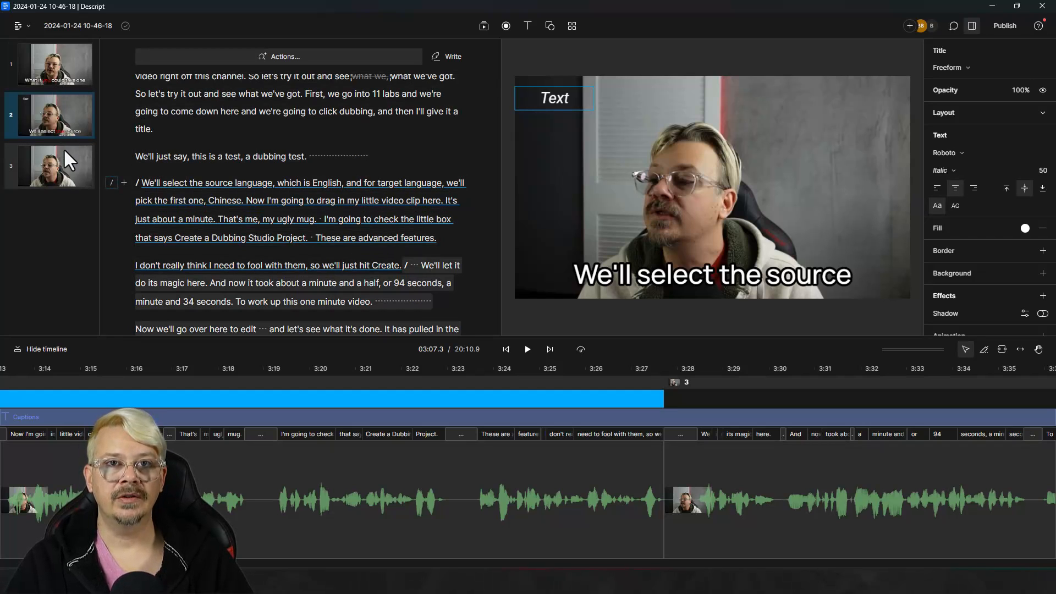
{"action": "left_click", "coordinate": [297, 219]}
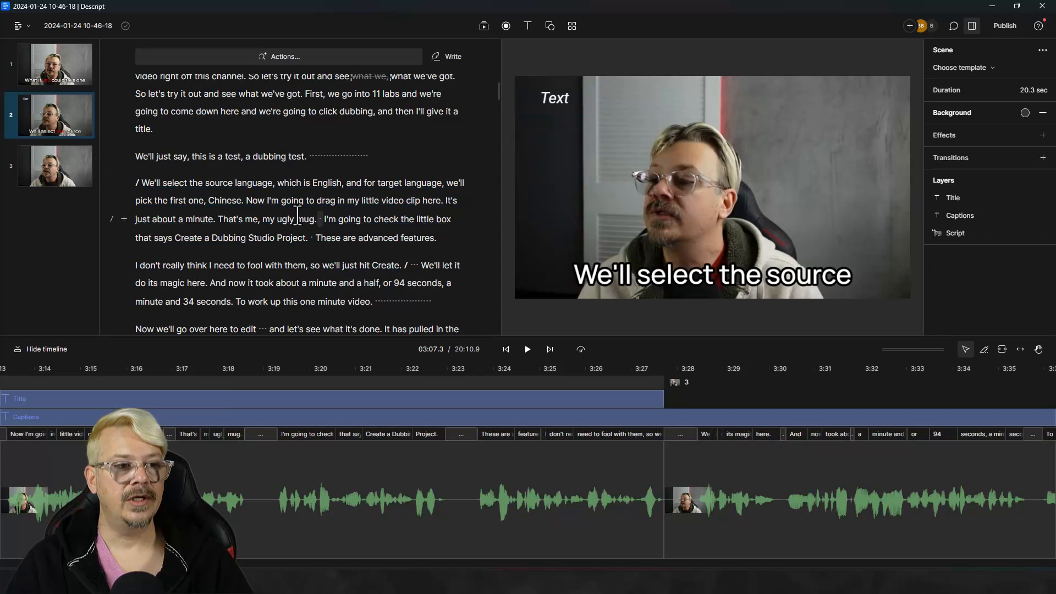
{"action": "left_click", "coordinate": [139, 181]}
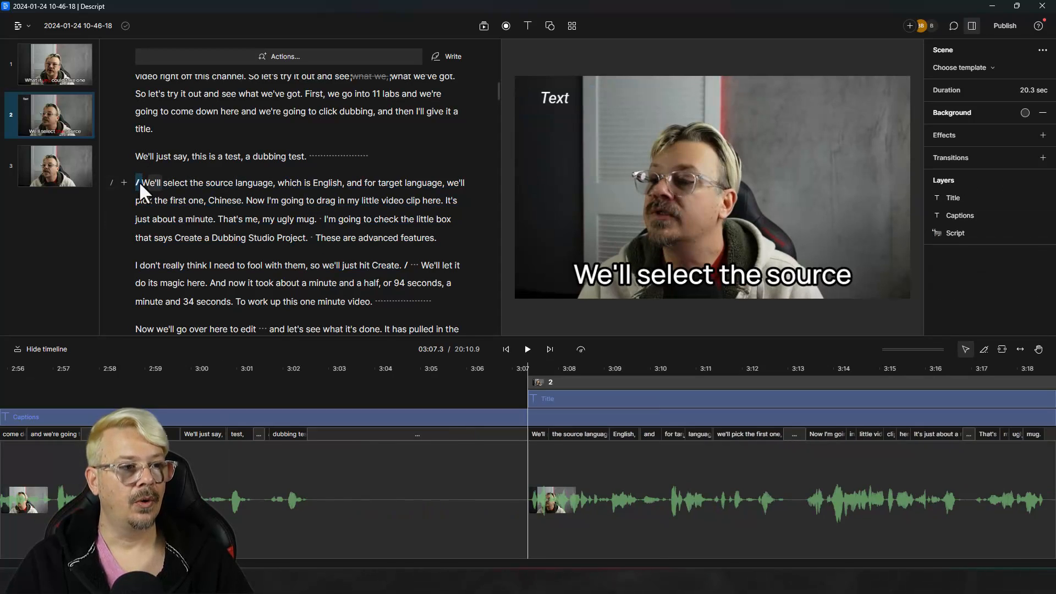
{"action": "left_click_drag", "start_coordinate": [142, 185], "coordinate": [402, 268]}
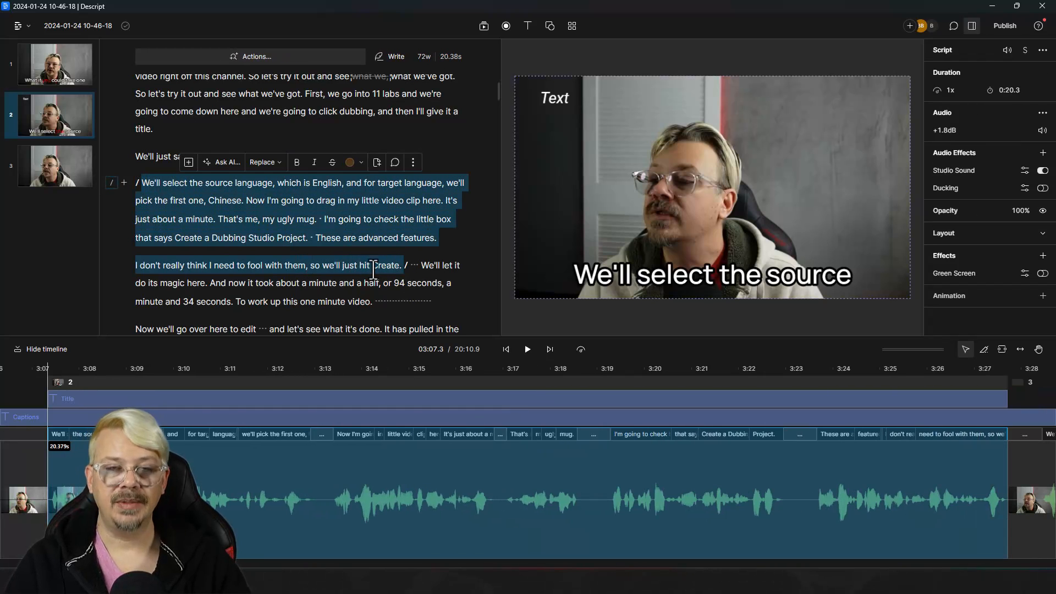
{"action": "left_click", "coordinate": [407, 265]}
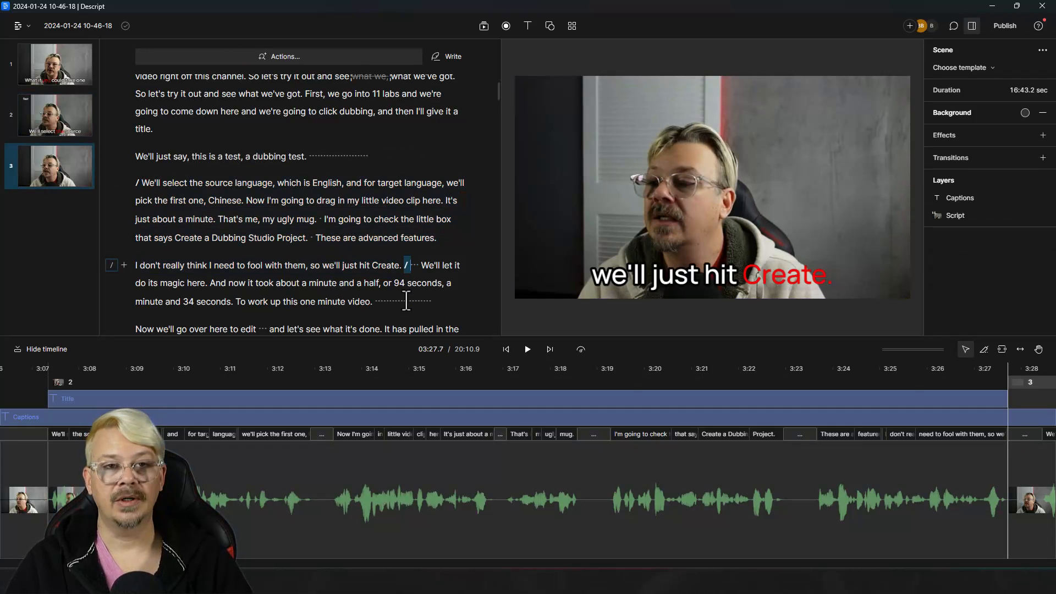
{"action": "left_click", "coordinate": [335, 272]}
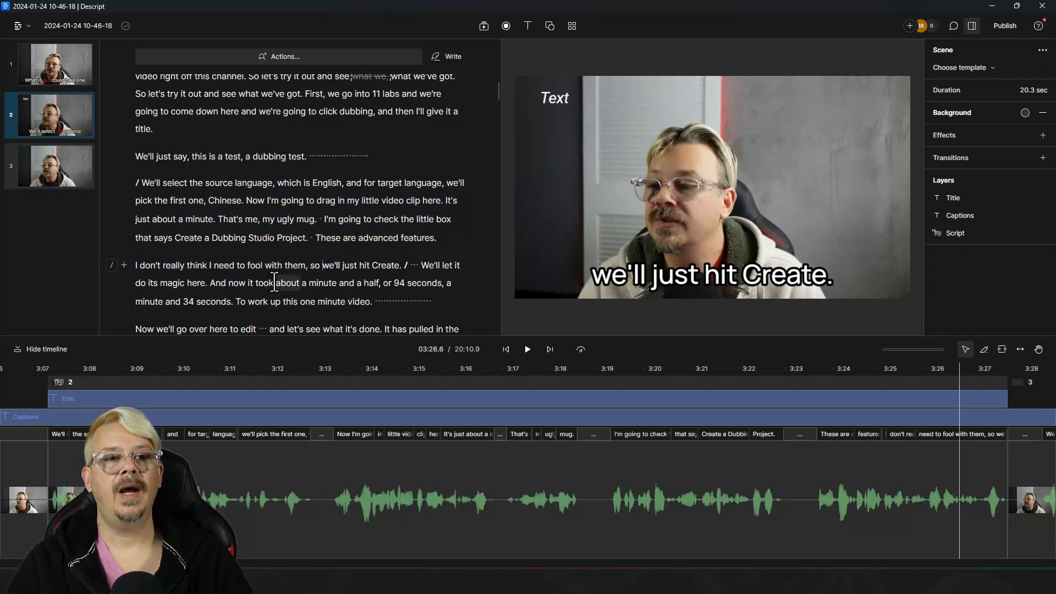
Review the Text layer's font, fill and effects settings, and check words within its passage in the transcript
{"action": "left_click", "coordinate": [563, 401]}
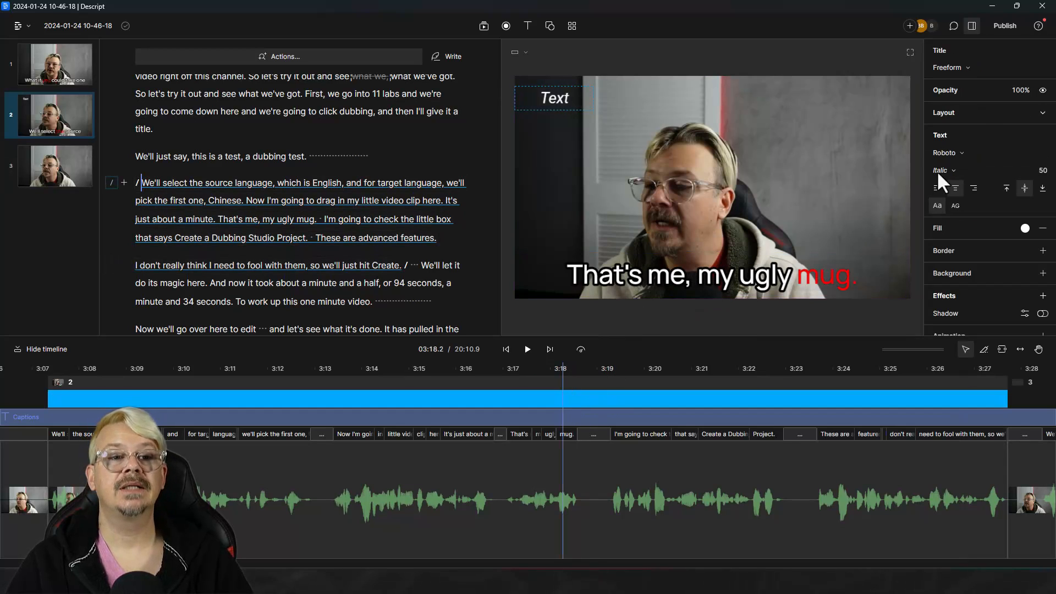
{"action": "scroll", "coordinate": [994, 145], "scroll_direction": "down", "scroll_amount": 1}
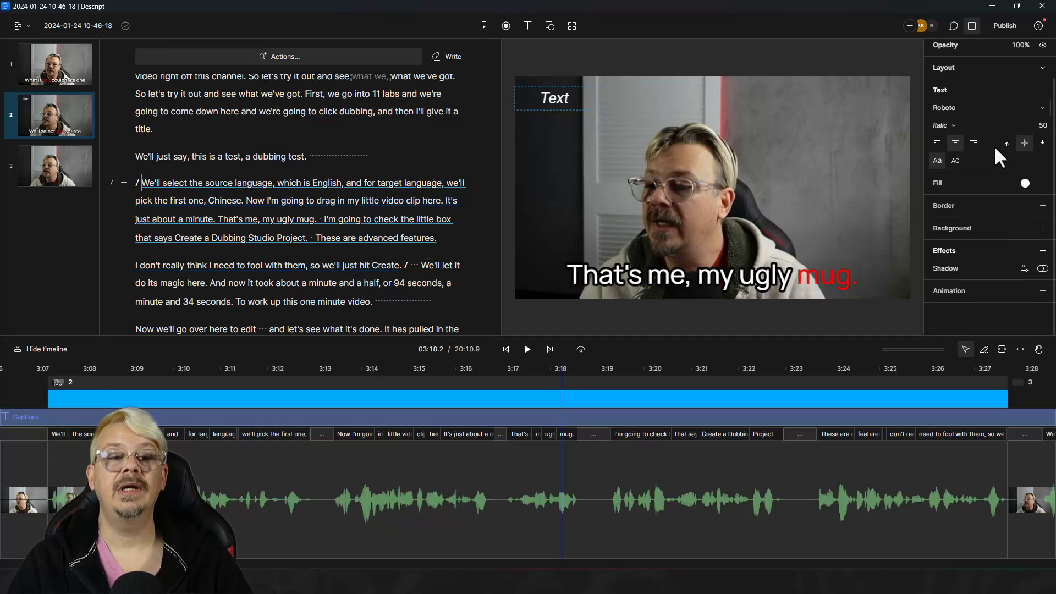
{"action": "scroll", "coordinate": [994, 150], "scroll_direction": "up", "scroll_amount": 1}
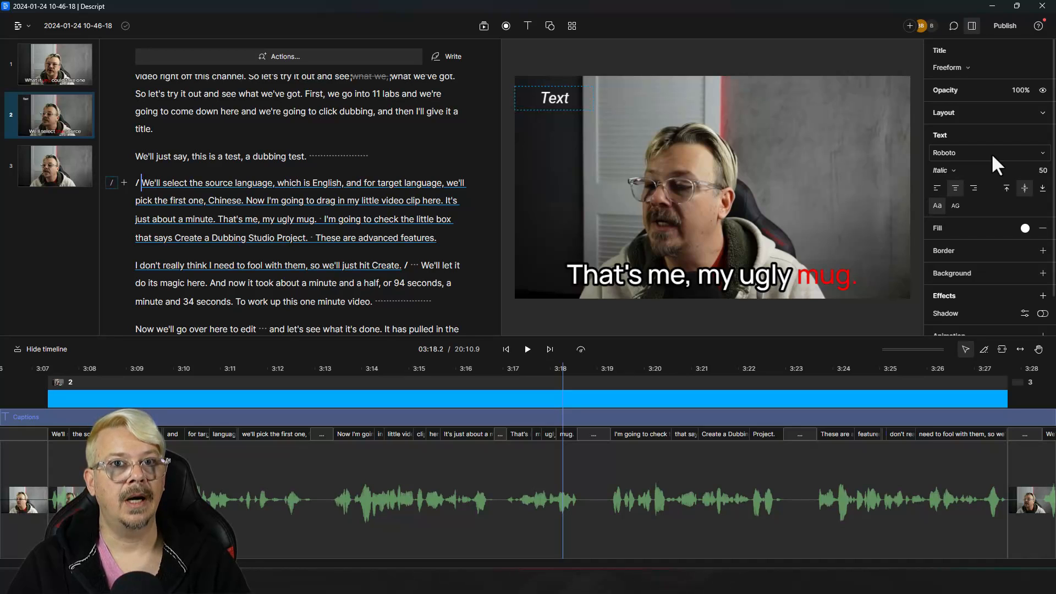
{"action": "left_click", "coordinate": [385, 270]}
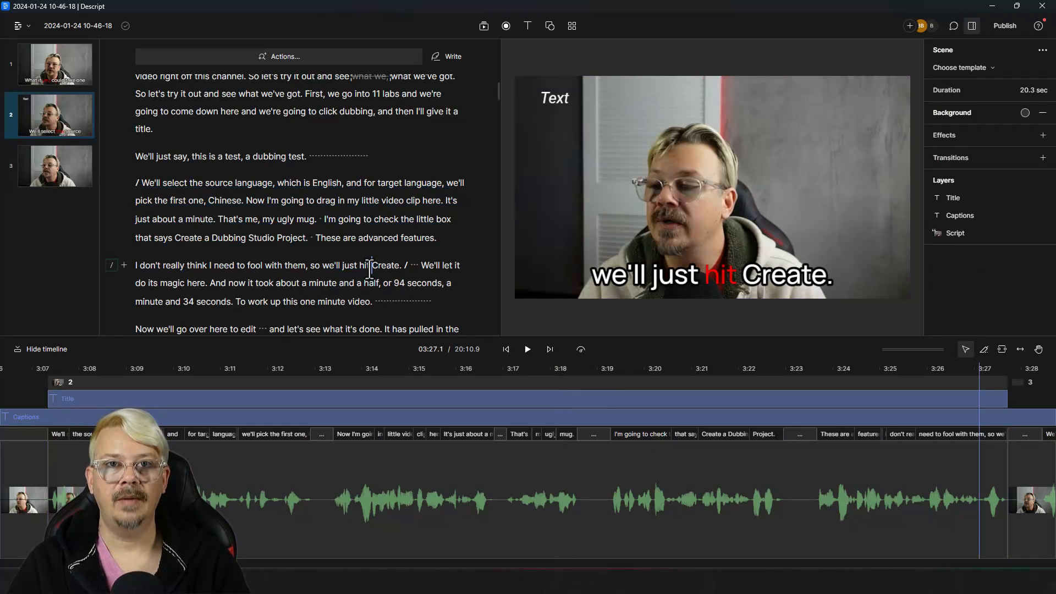
{"action": "left_click", "coordinate": [344, 246]}
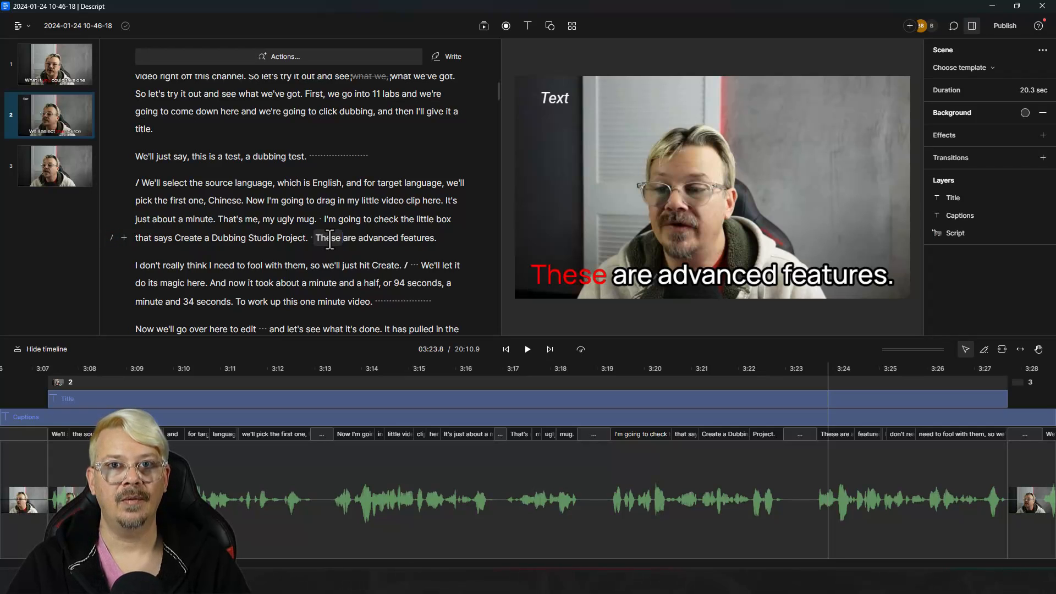
{"action": "left_click", "coordinate": [163, 183]}
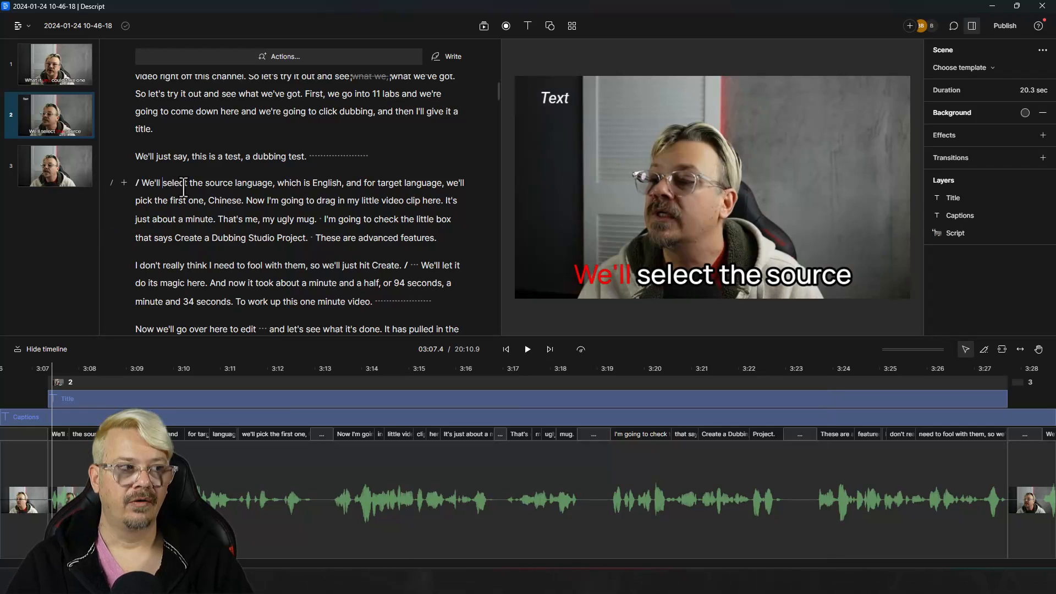
Insert a marker named "Resume Editing Here" in the transcript directly above "We'll just say, this is a test, a dubbing test."
{"action": "left_click", "coordinate": [184, 131]}
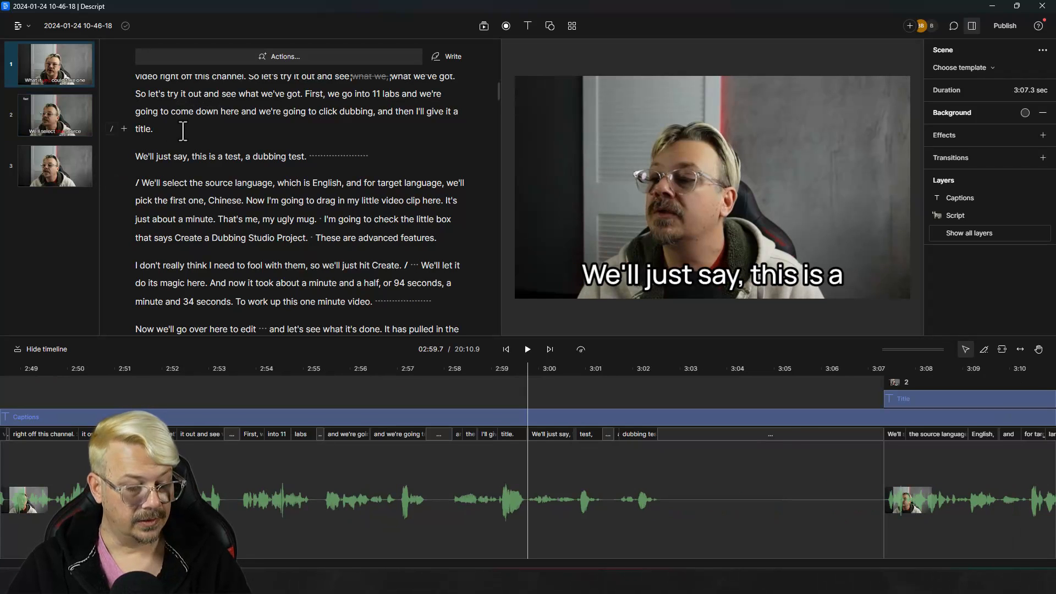
{"action": "key", "text": "shift+3"}
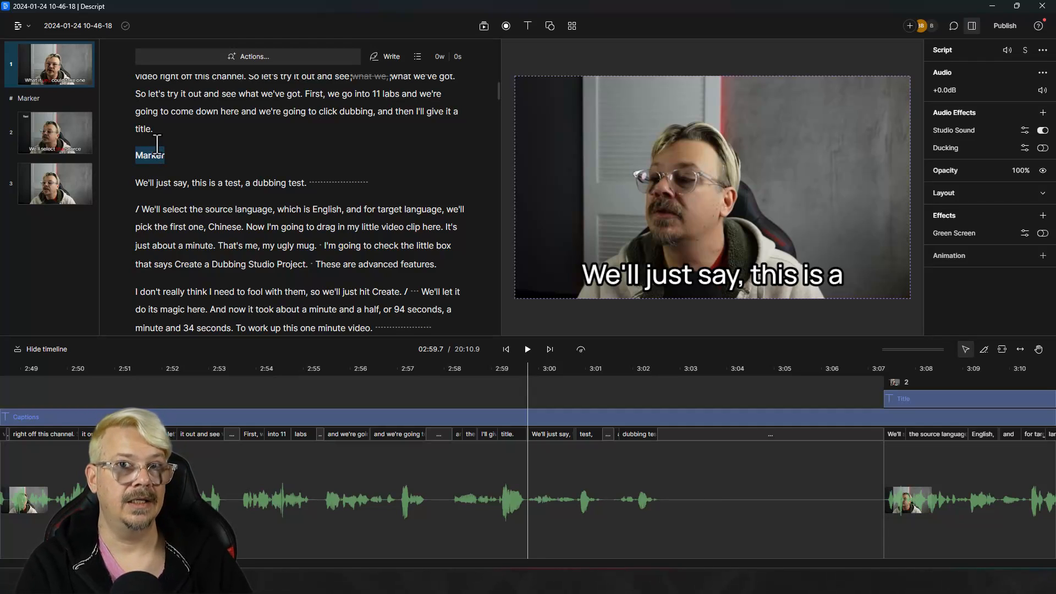
{"action": "type", "text": "Resume Editing Here"}
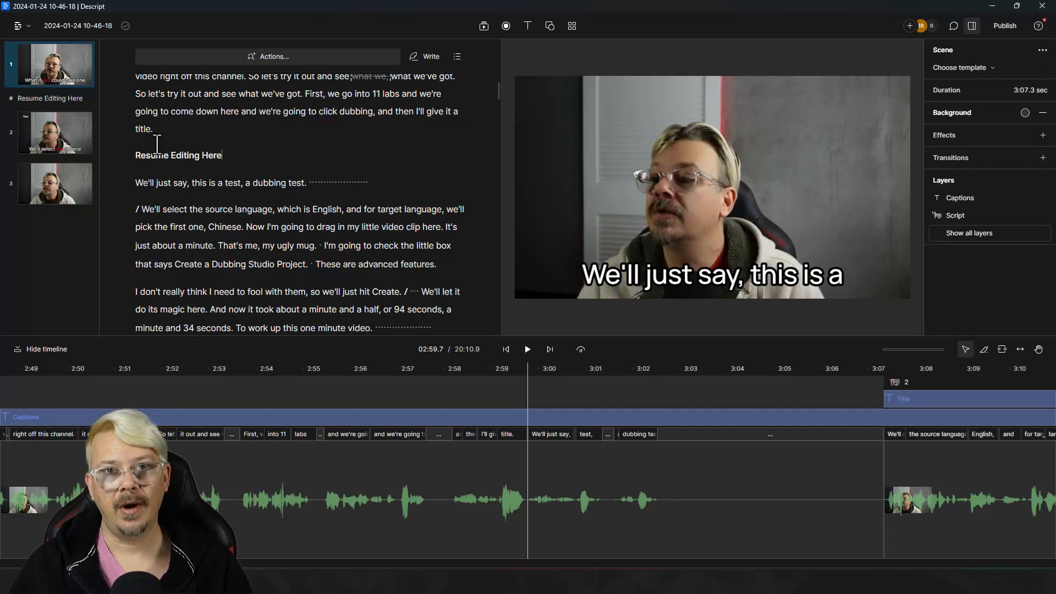
Add a new script paragraph reading "m" beneath the "Resume Editing Here" marker and leave writing mode
{"action": "key", "text": "Return"}
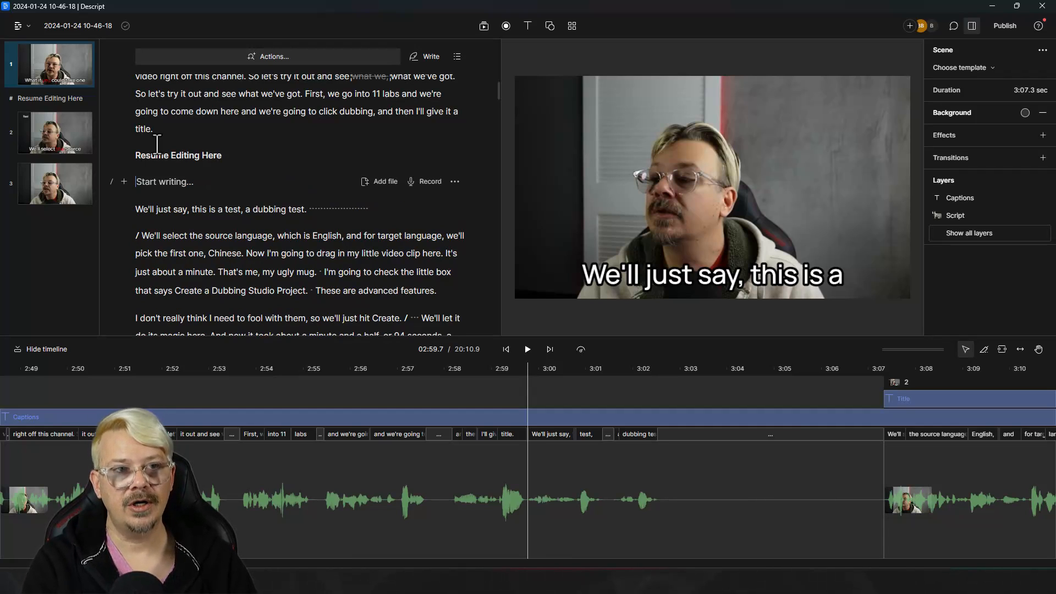
{"action": "type", "text": "m"}
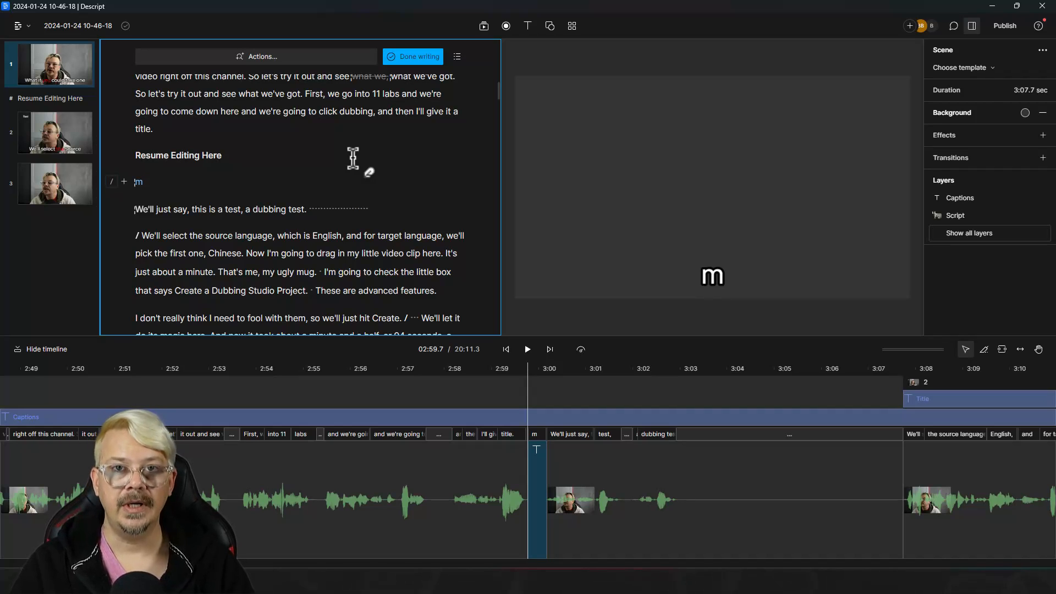
{"action": "left_click", "coordinate": [442, 317]}
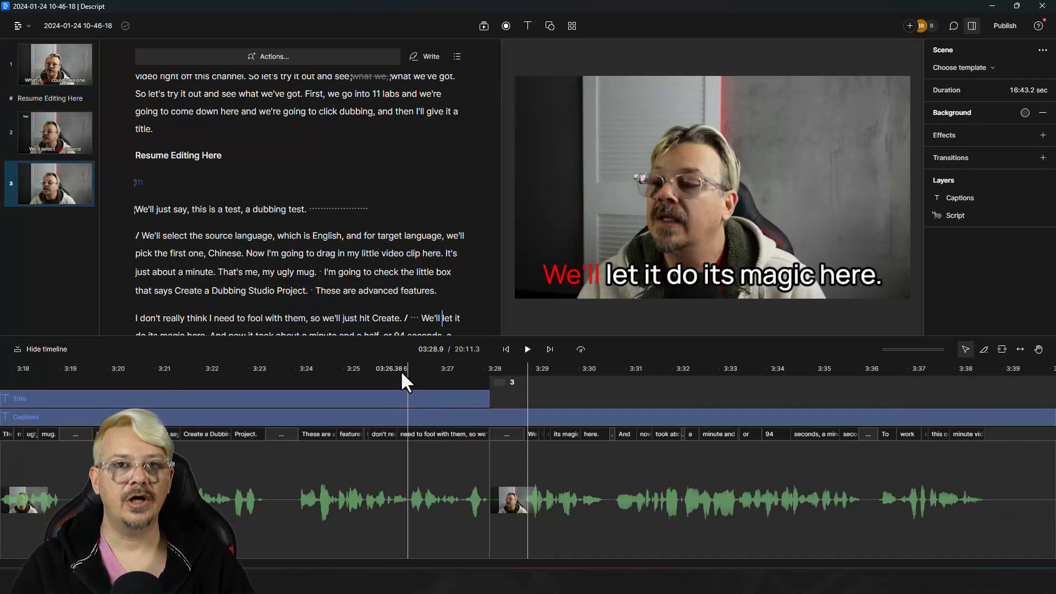
Hide the timeline and show it again
{"action": "left_click", "coordinate": [42, 350]}
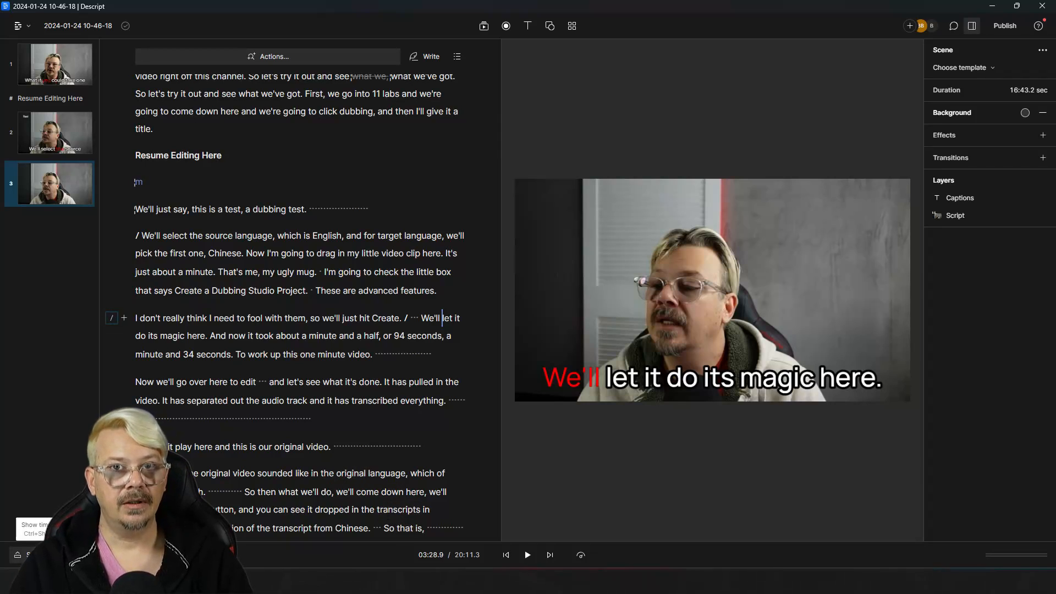
{"action": "left_click", "coordinate": [42, 555]}
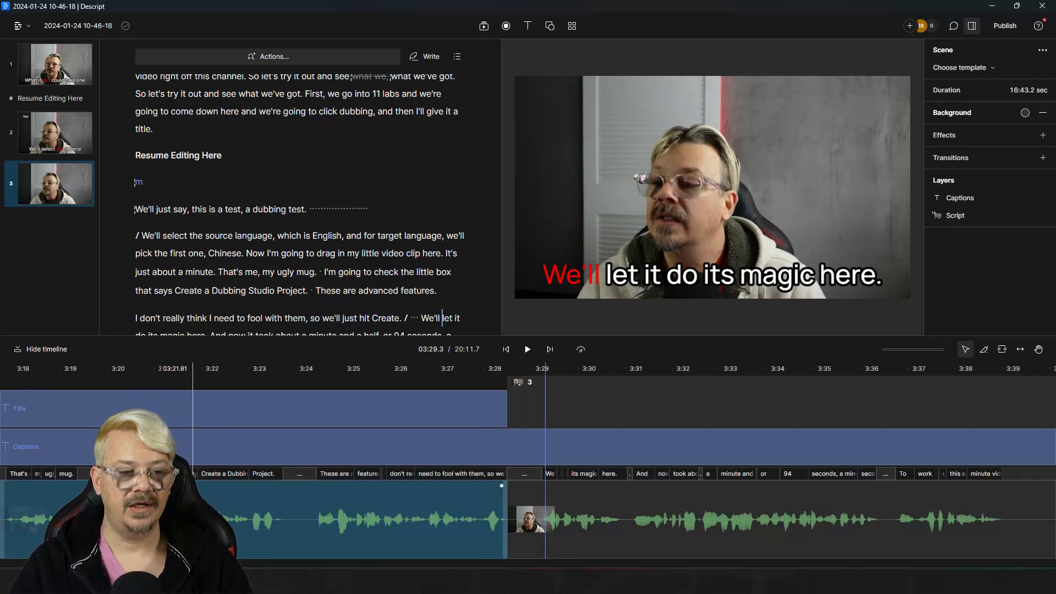
Switch the script into writing mode and finish writing to return to normal editing
{"action": "left_click", "coordinate": [223, 272]}
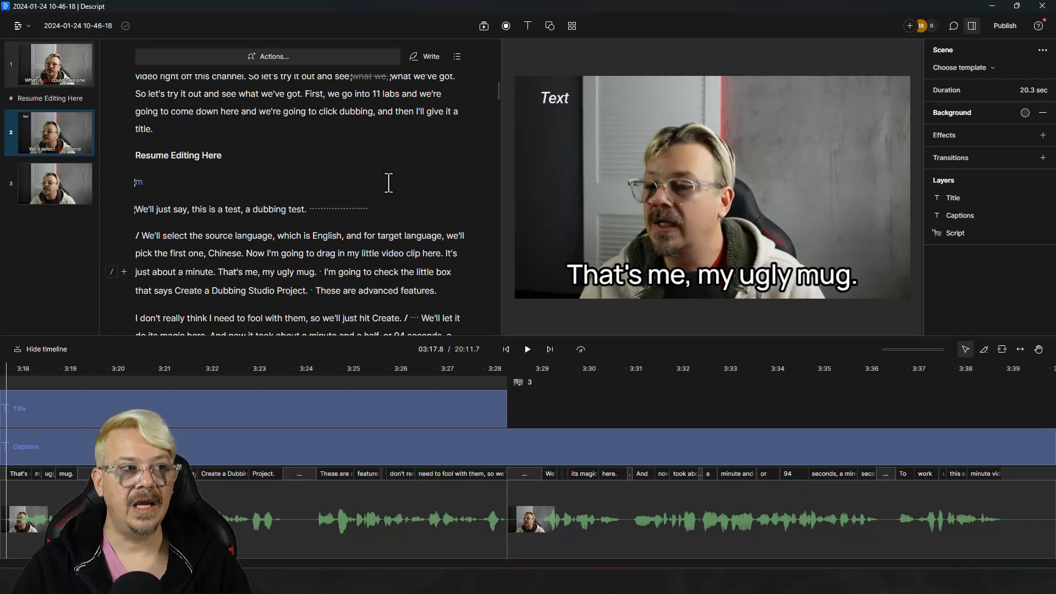
{"action": "left_click", "coordinate": [428, 56]}
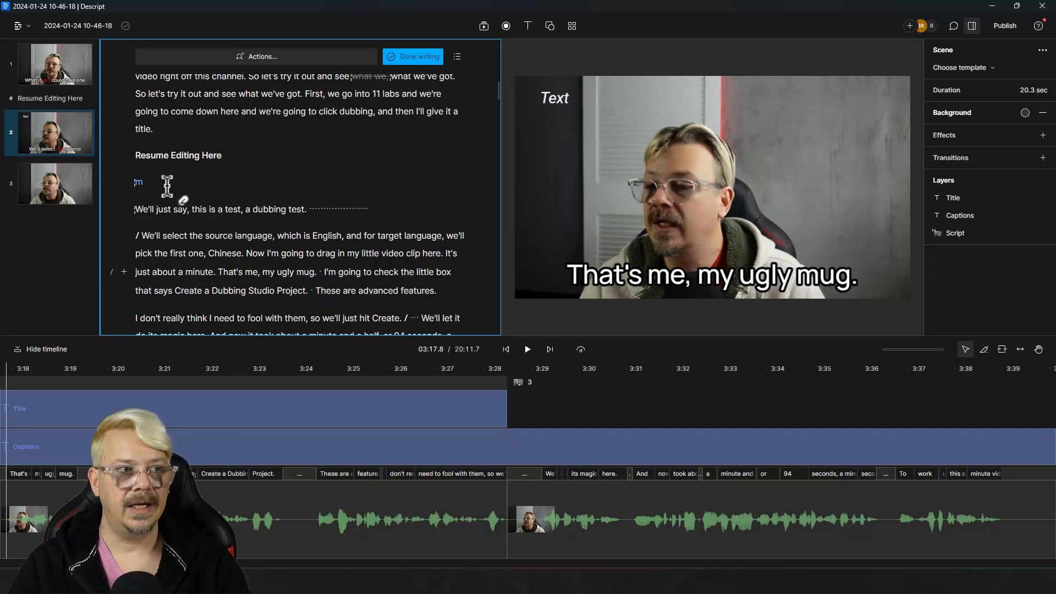
{"action": "left_click", "coordinate": [420, 60]}
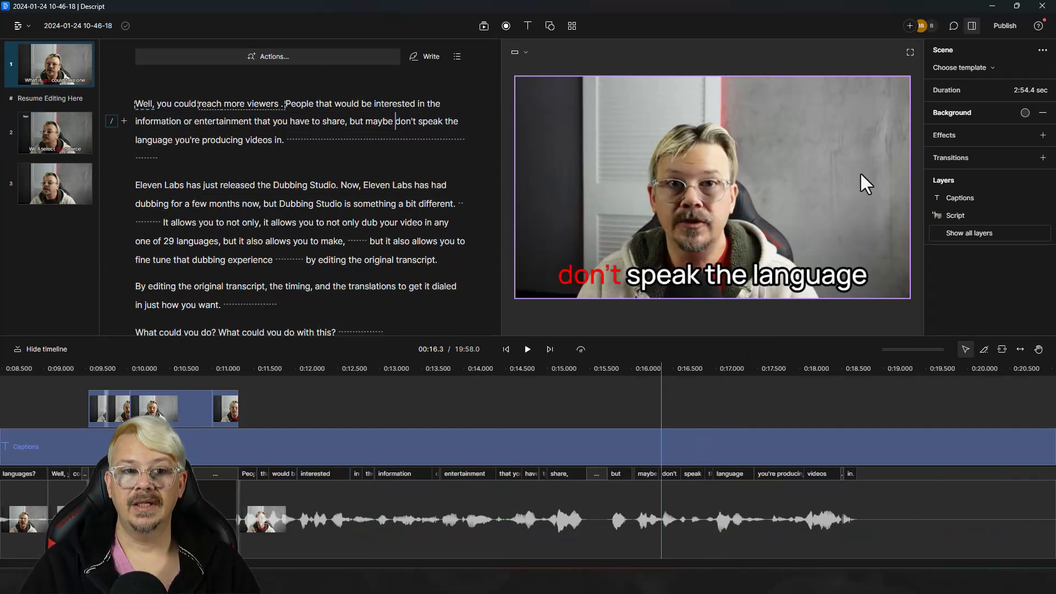
Turn on the Green Screen effect for the first scene's script video and scrub around 0:15 to 0:16 to preview it
{"action": "left_click", "coordinate": [861, 173]}
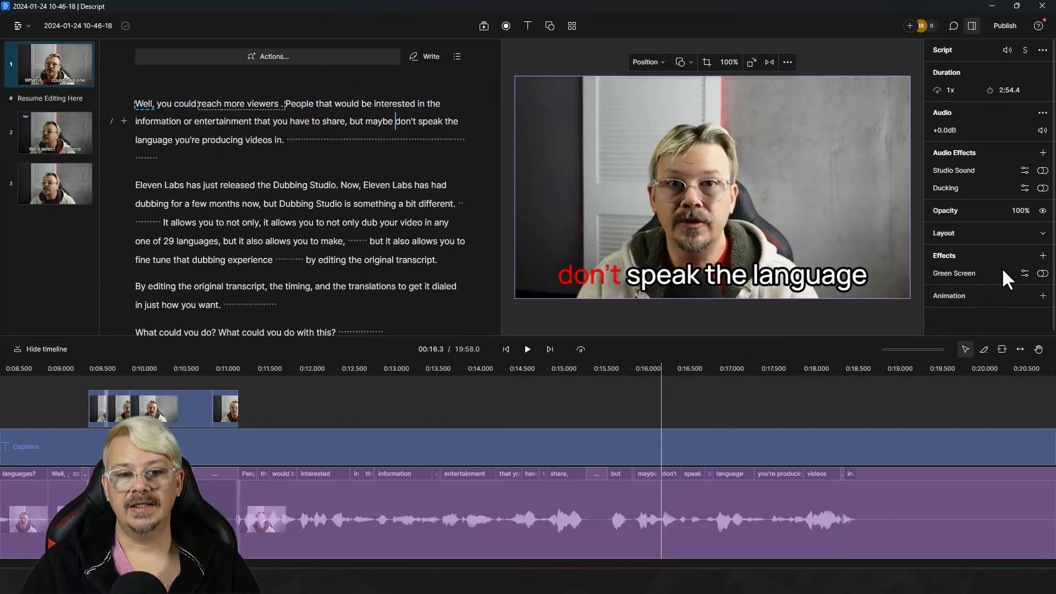
{"action": "left_click", "coordinate": [1042, 273]}
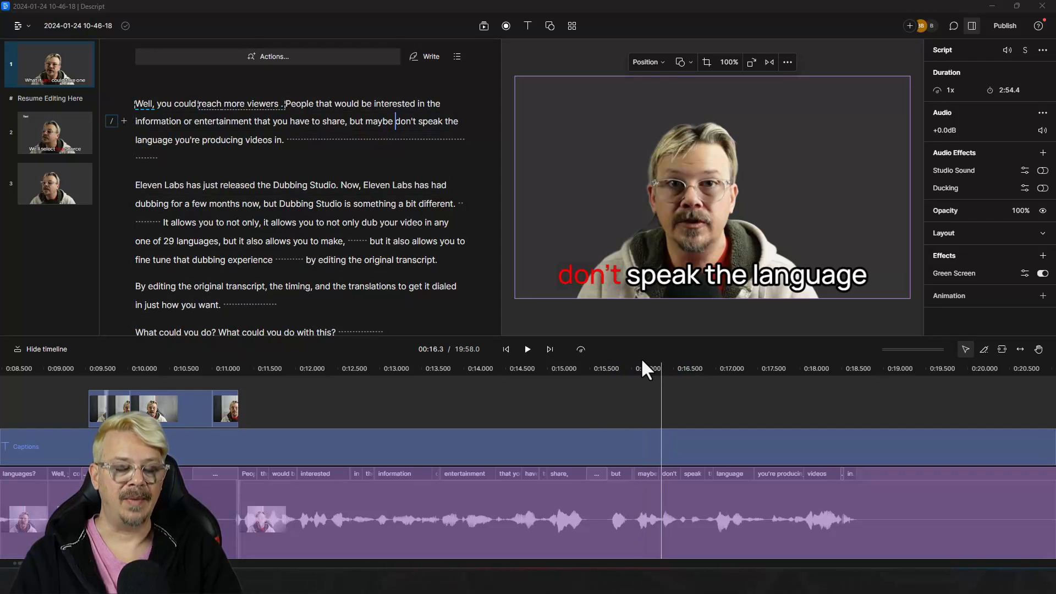
{"action": "left_click", "coordinate": [637, 364]}
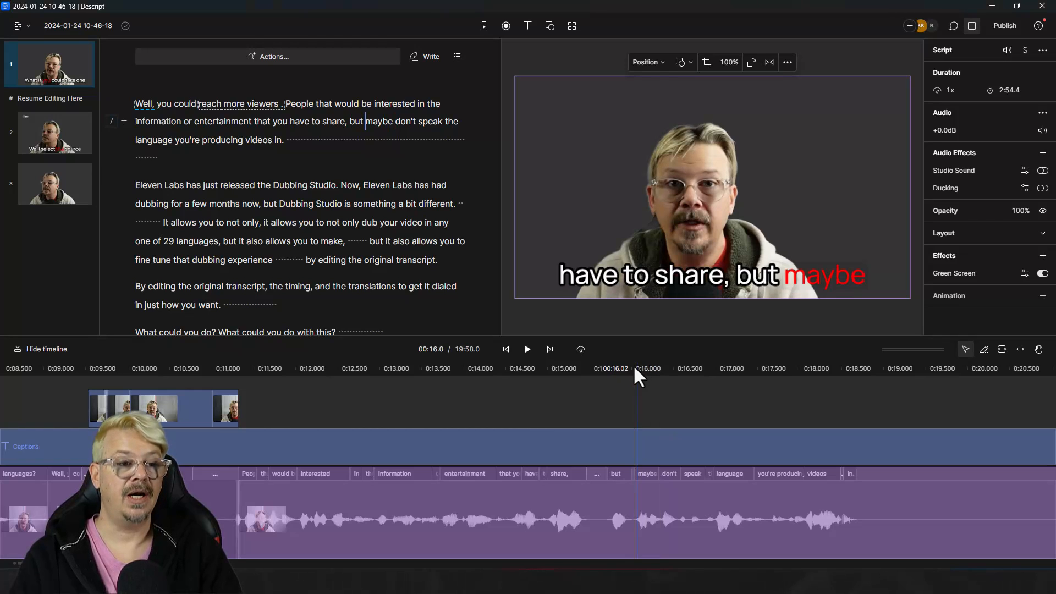
{"action": "left_click_drag", "start_coordinate": [633, 365], "coordinate": [558, 364]}
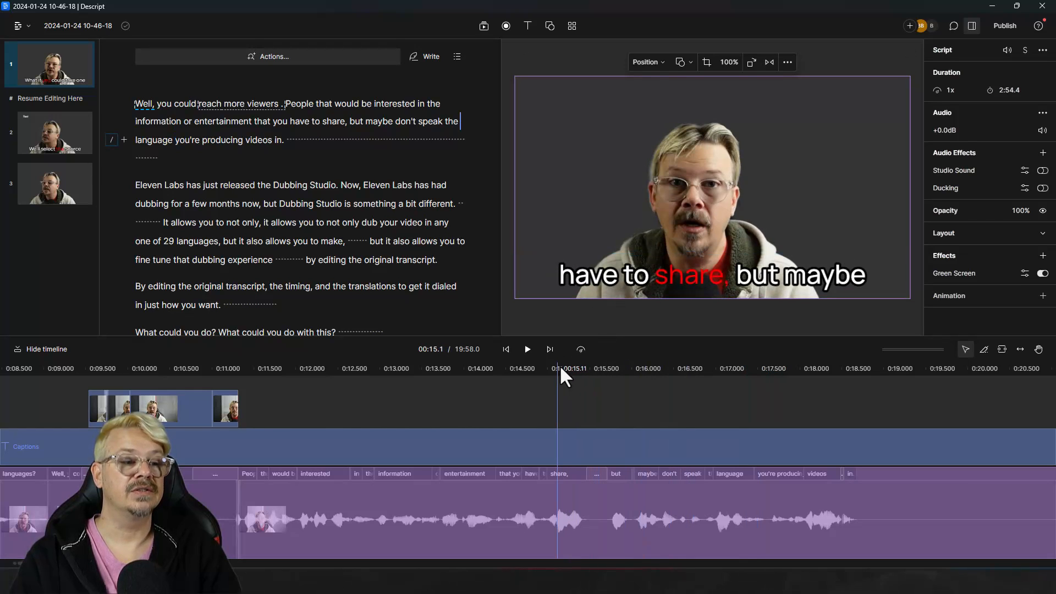
{"action": "left_click_drag", "start_coordinate": [559, 364], "coordinate": [691, 372]}
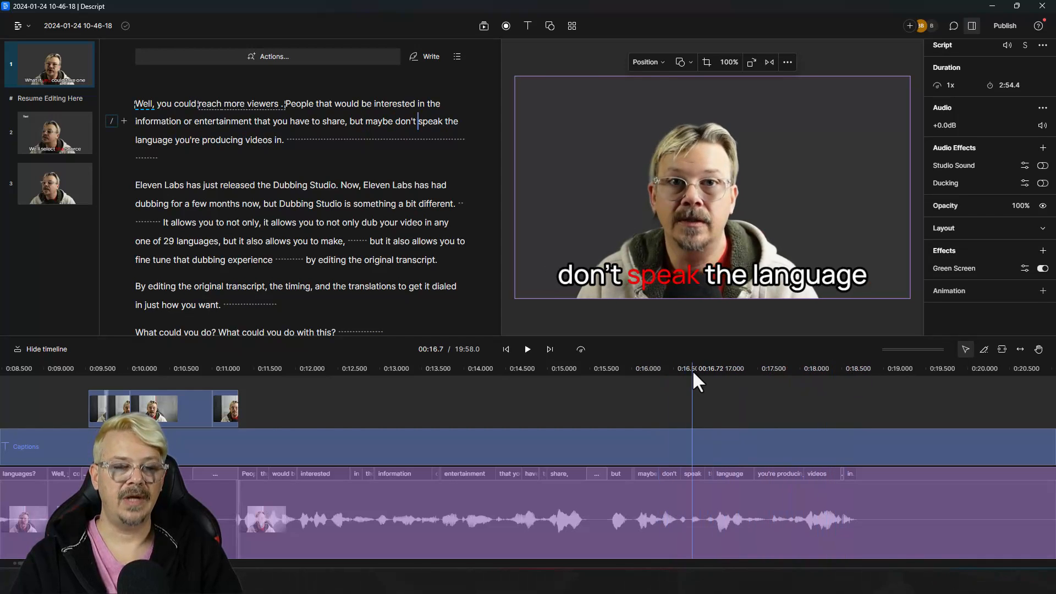
Add the Eye Contact effect to the script video
{"action": "left_click", "coordinate": [1043, 250]}
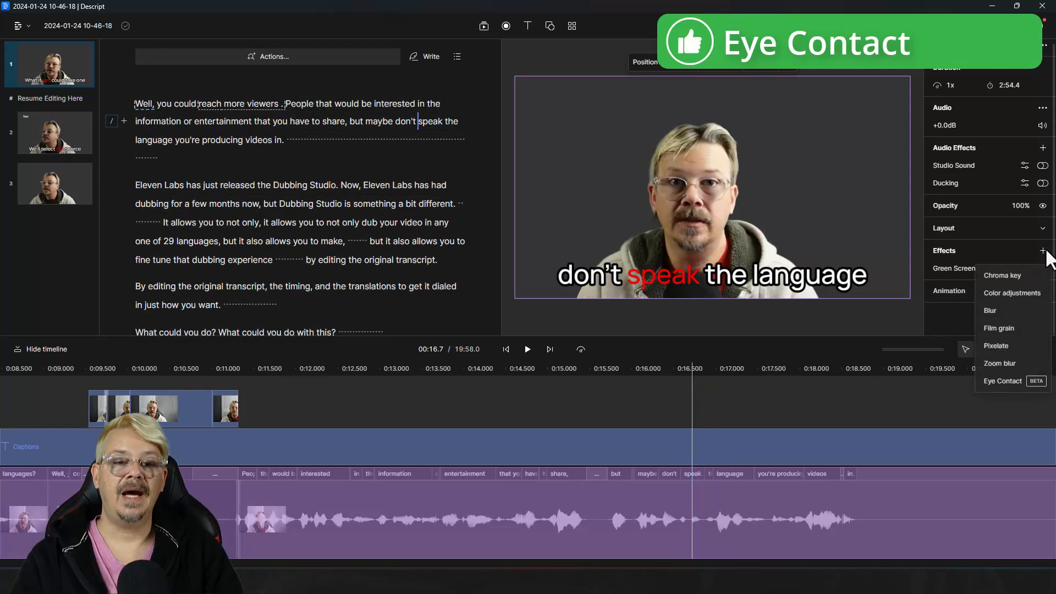
{"action": "left_click", "coordinate": [997, 379]}
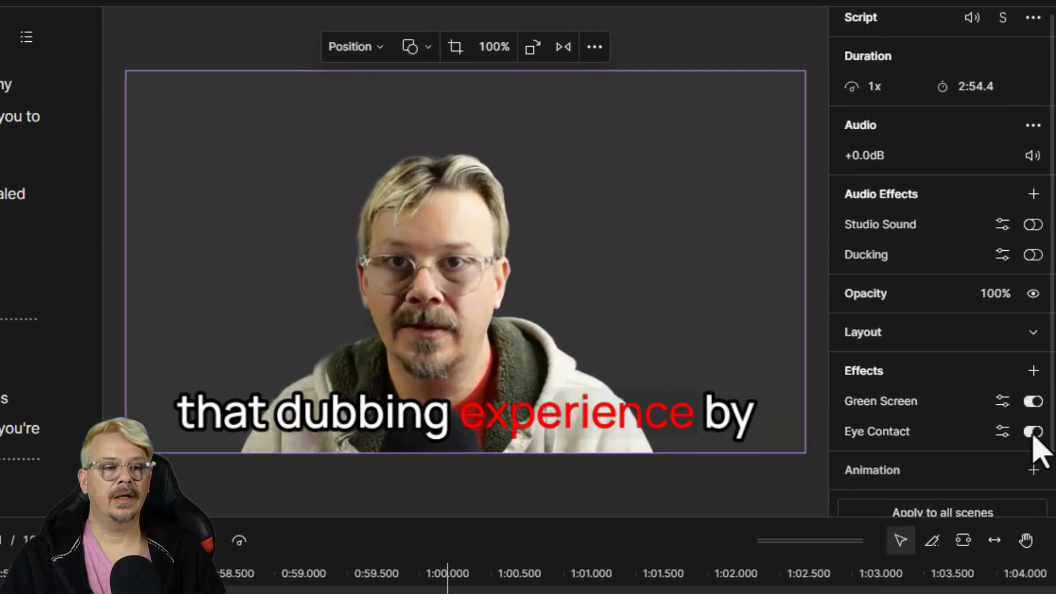
Toggle the Eye Contact effect repeatedly near 1:00 to compare the speaker's gaze, leaving it on
{"action": "left_click", "coordinate": [1032, 433]}
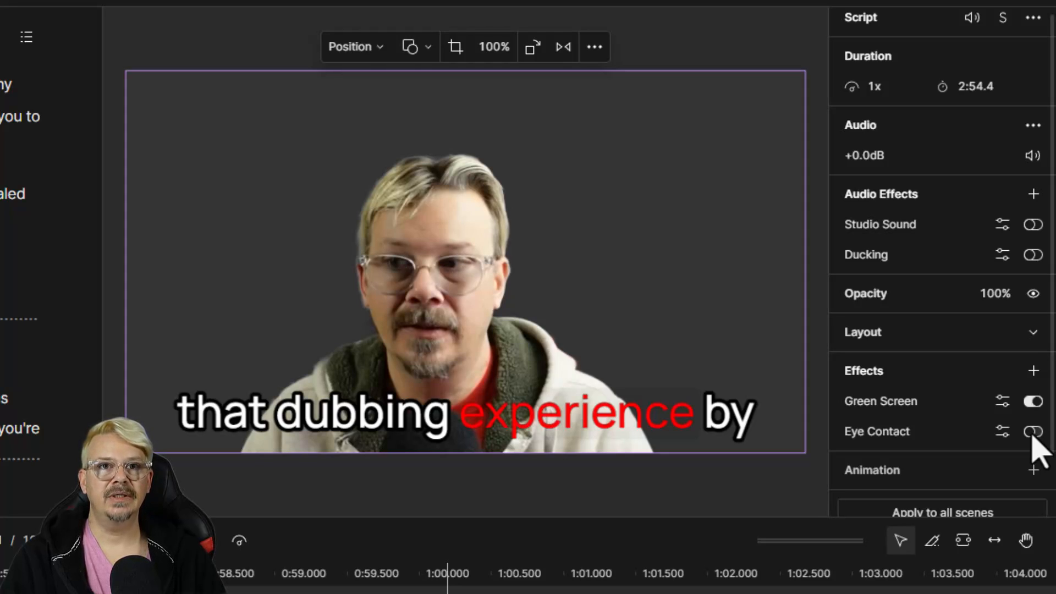
{"action": "left_click", "coordinate": [1032, 432]}
{"action": "left_click", "coordinate": [1032, 432]}
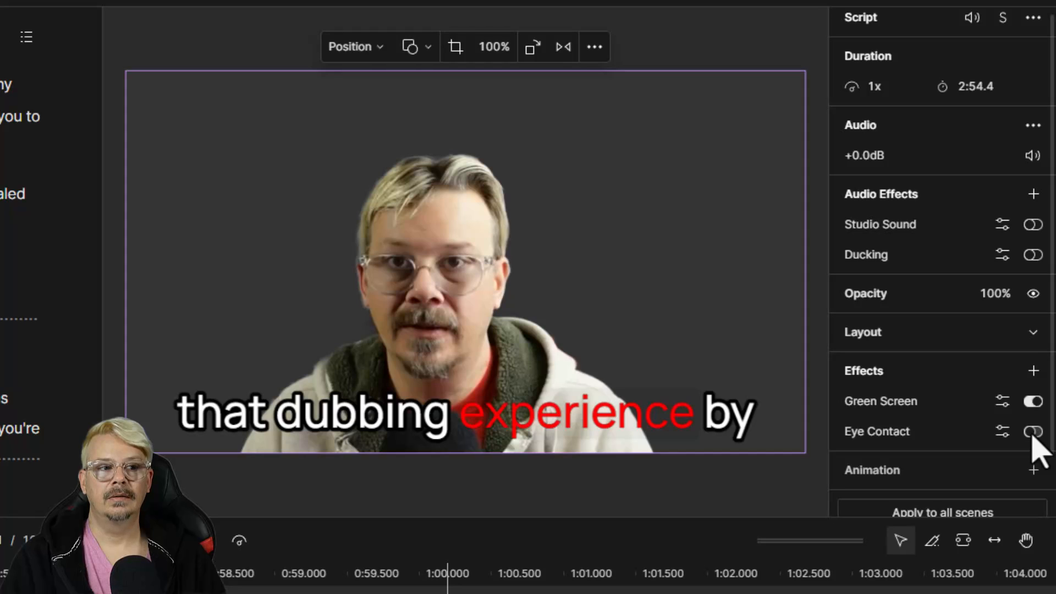
{"action": "left_click", "coordinate": [1032, 432]}
{"action": "left_click", "coordinate": [1032, 433]}
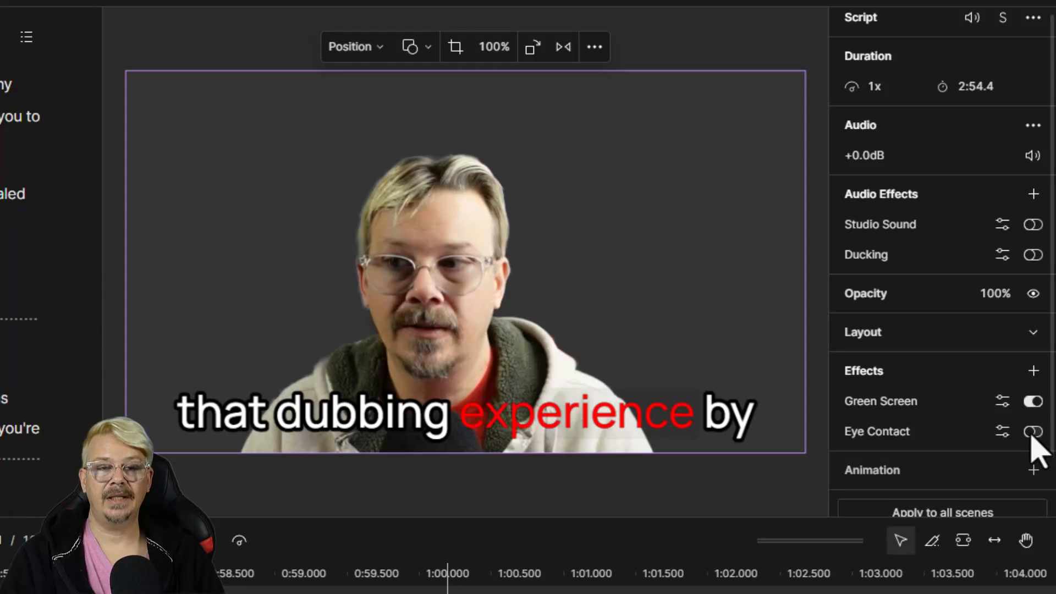
{"action": "left_click", "coordinate": [1032, 432]}
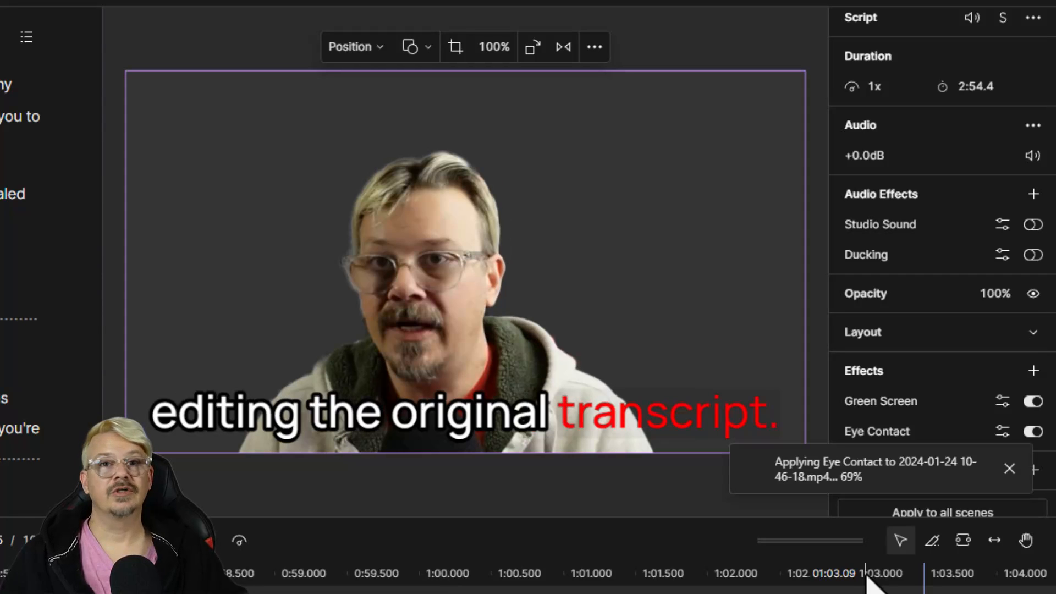